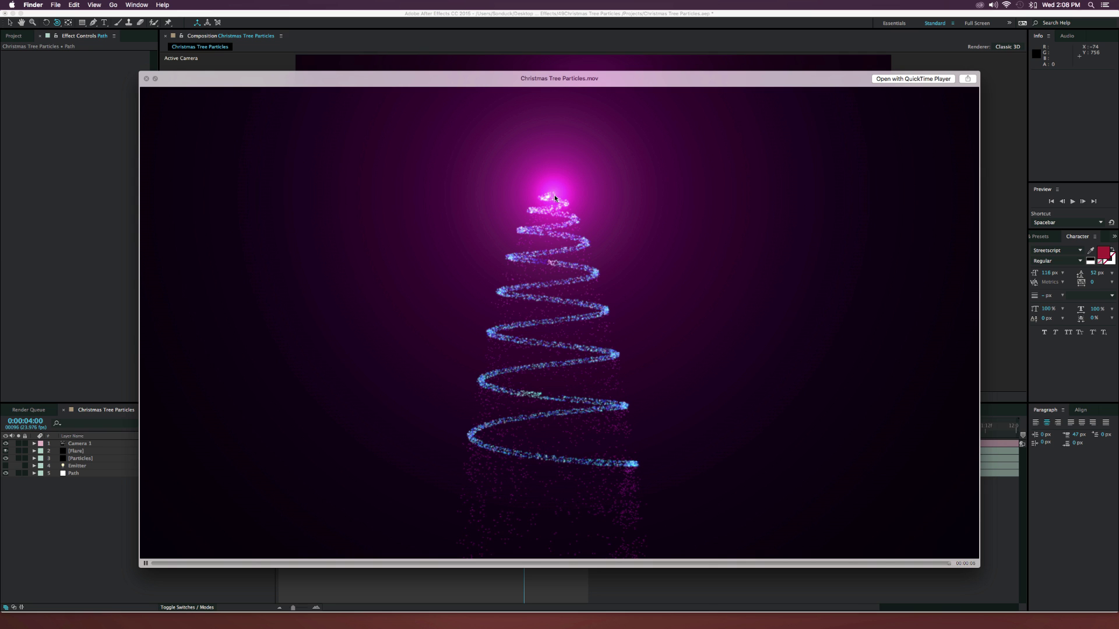
Close the finished Christmas Tree Particles.mov preview and return to the empty TUT composition.
{"action": "key", "text": "space"}
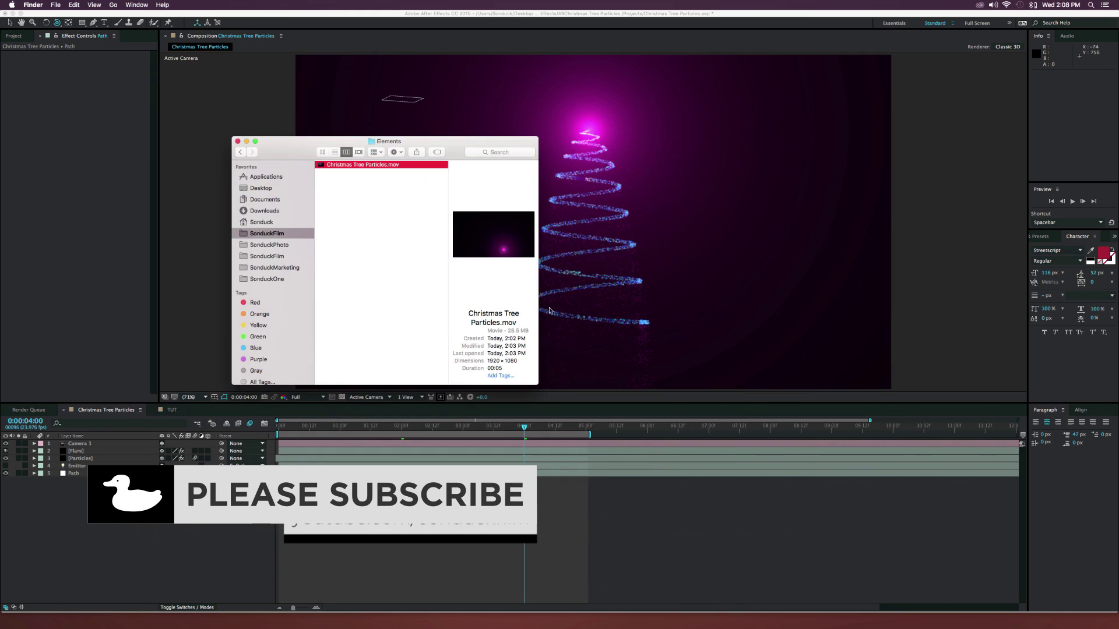
{"action": "left_click", "coordinate": [136, 308]}
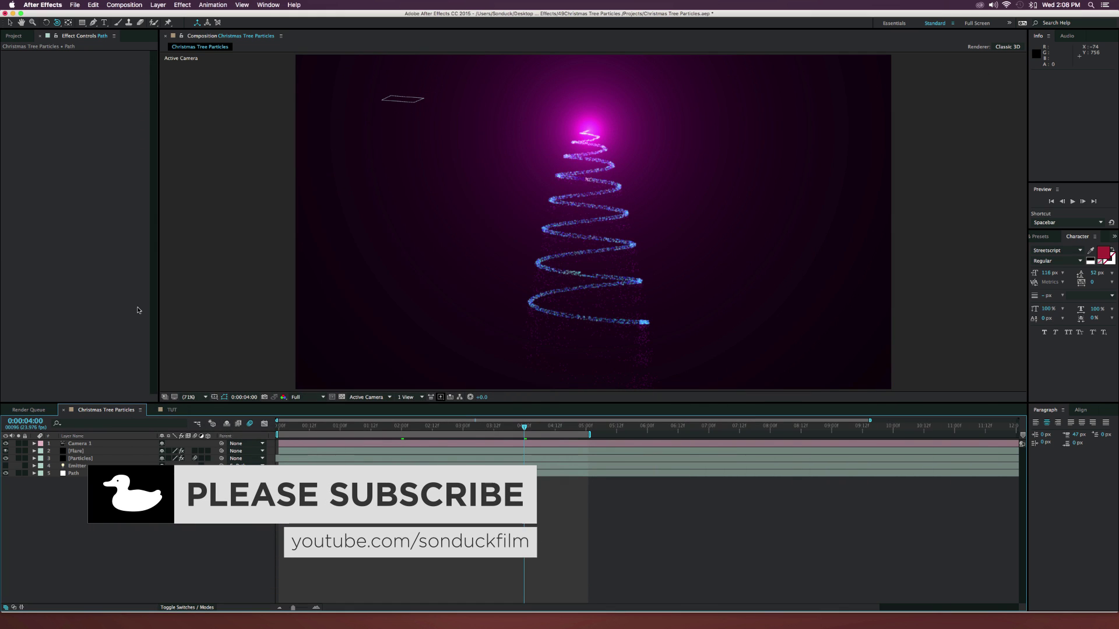
{"action": "left_click", "coordinate": [171, 409]}
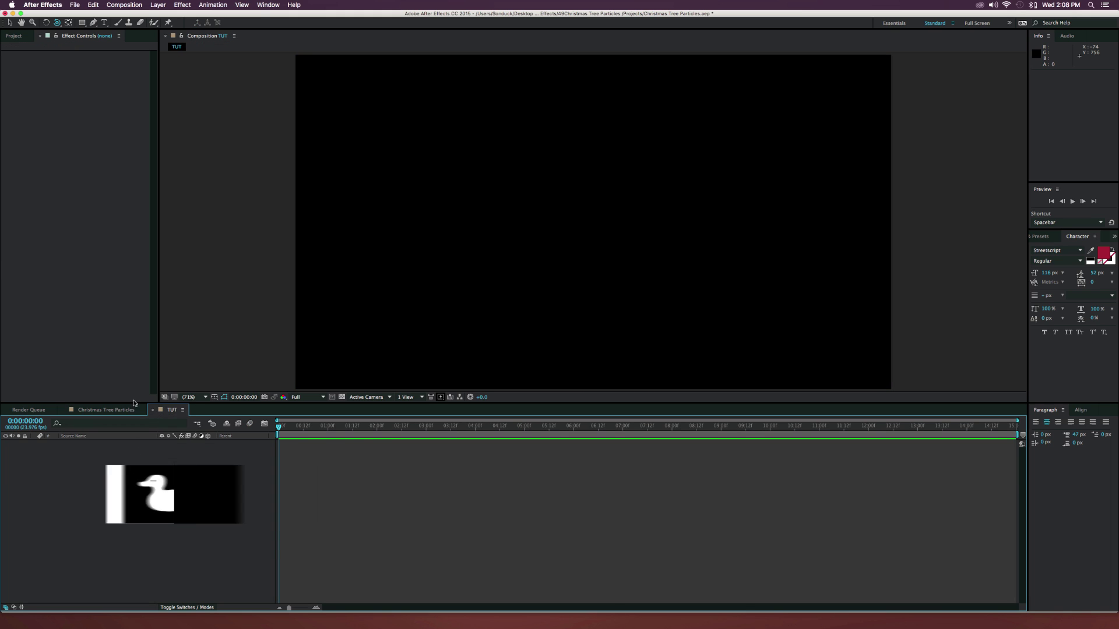
Add a null object layer to the TUT composition.
{"action": "left_click", "coordinate": [157, 5]}
{"action": "mouse_move", "coordinate": [175, 15]}
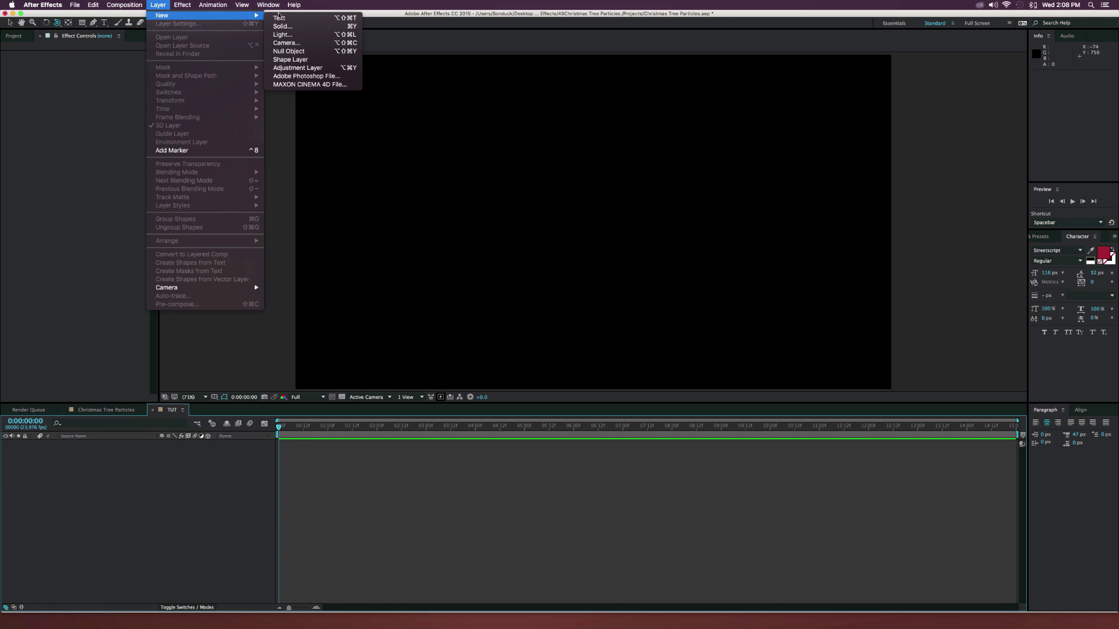
{"action": "left_click", "coordinate": [288, 51]}
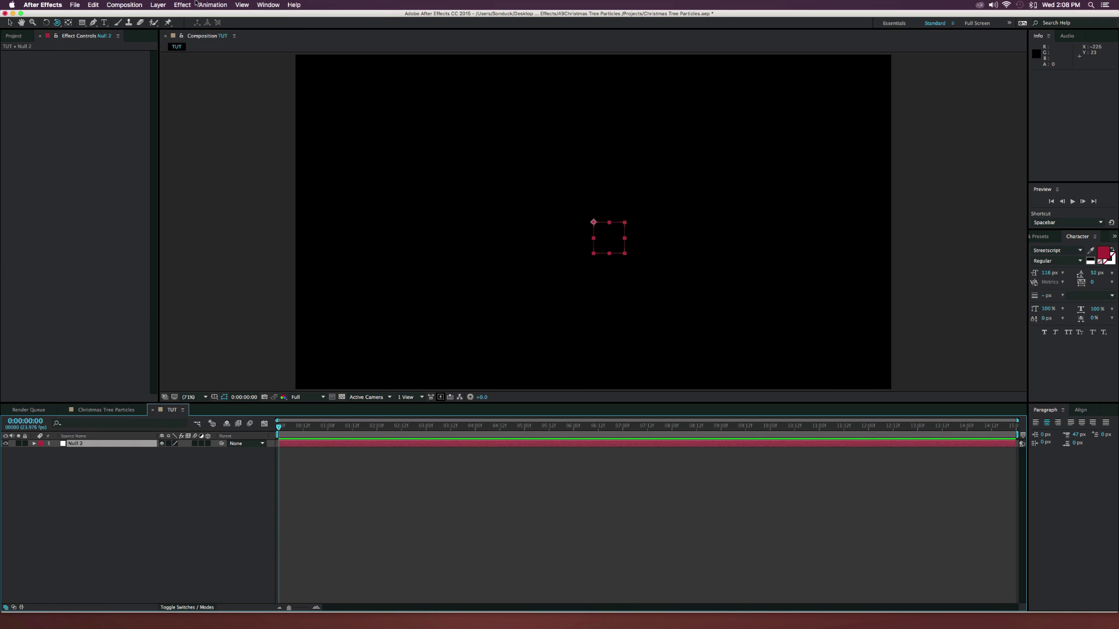
Add a light layer named Emitter, accepting the warning.
{"action": "left_click", "coordinate": [164, 5]}
{"action": "mouse_move", "coordinate": [171, 16]}
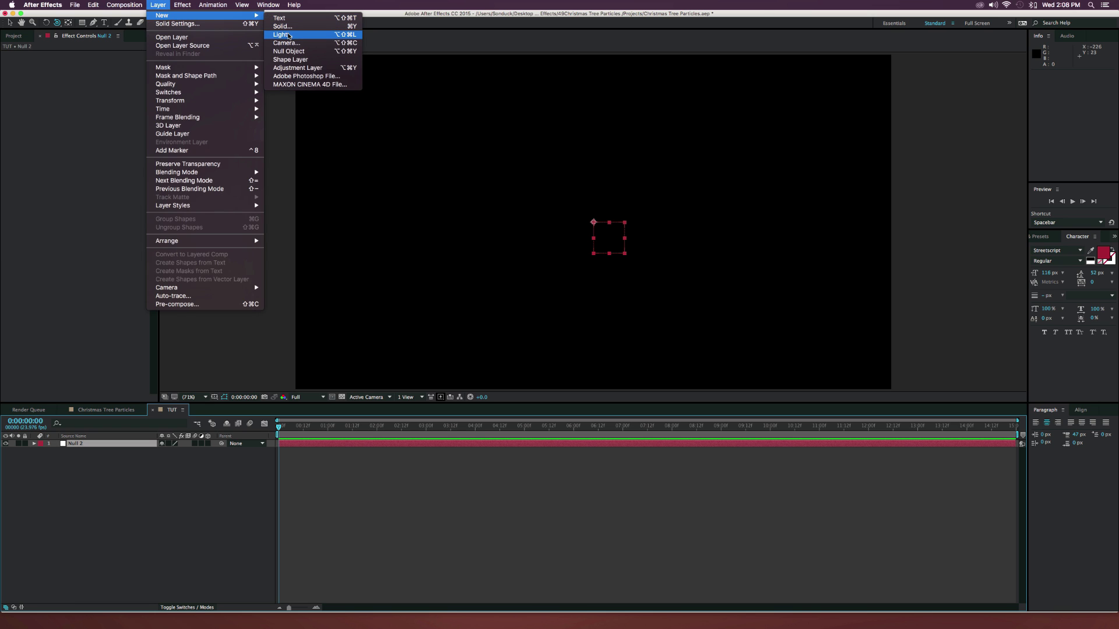
{"action": "left_click", "coordinate": [282, 35]}
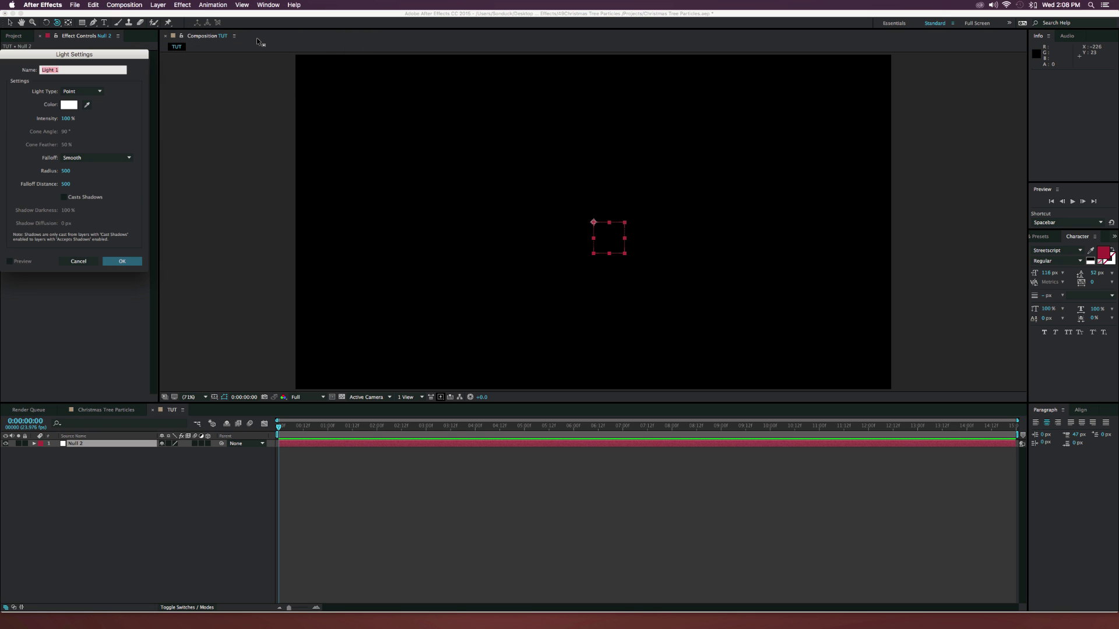
{"action": "type", "text": "Emitter"}
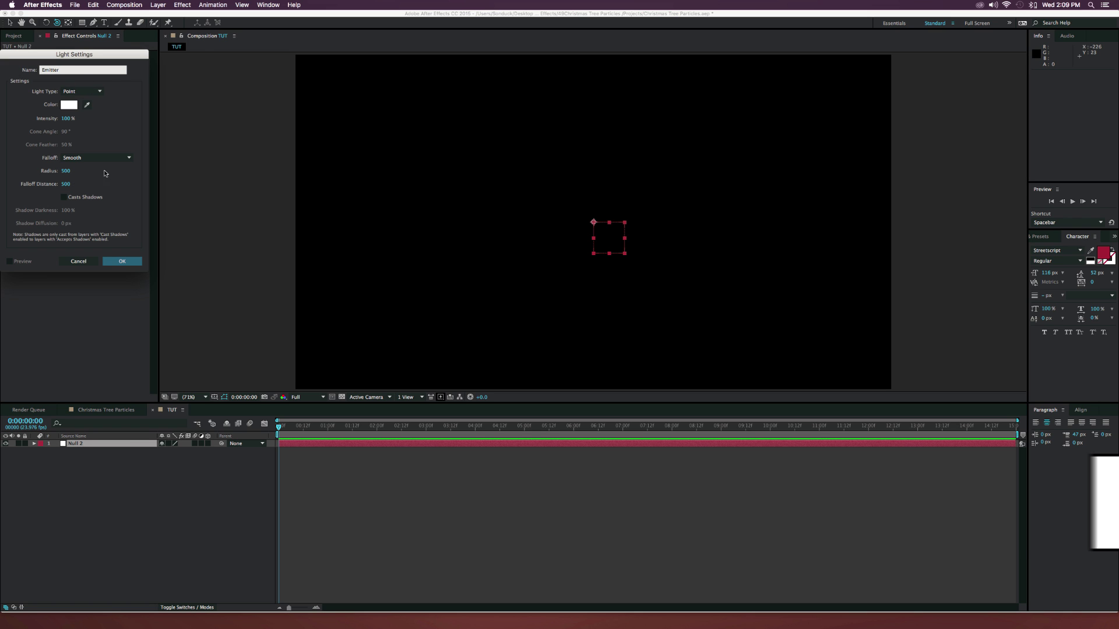
{"action": "left_click", "coordinate": [113, 262]}
{"action": "left_click", "coordinate": [161, 131]}
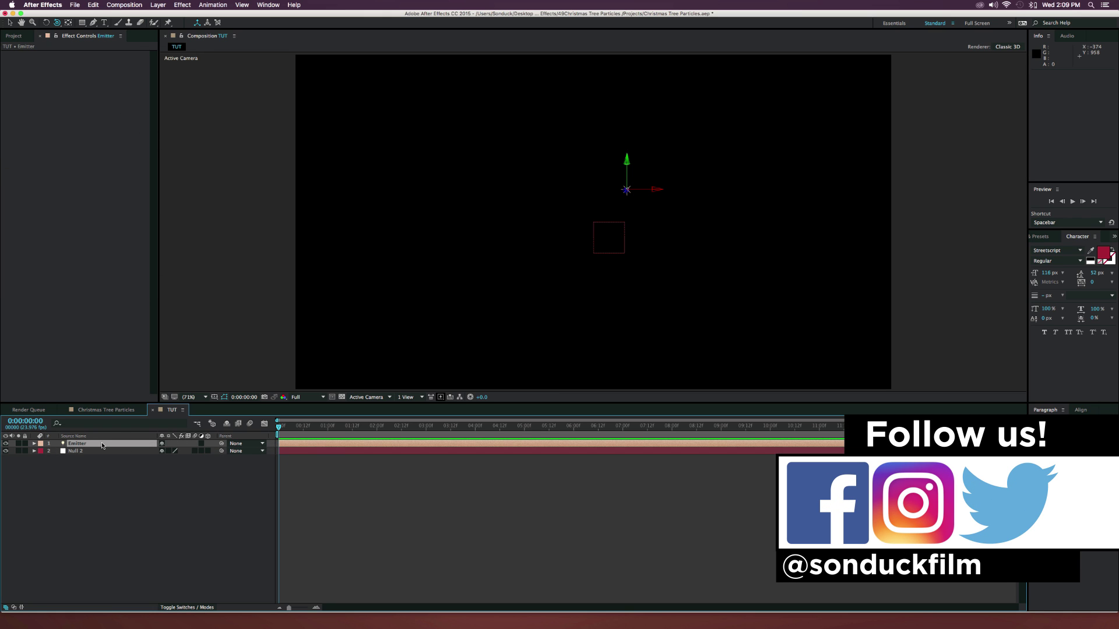
Reveal Null 2's Position property with P.
{"action": "left_click", "coordinate": [89, 451]}
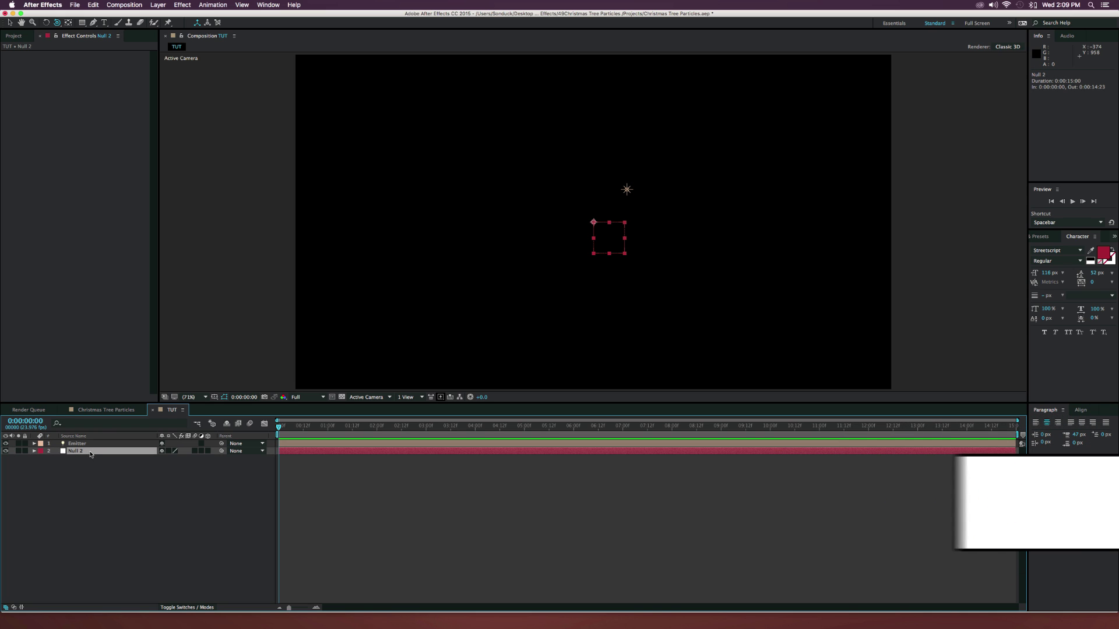
{"action": "key", "text": "p"}
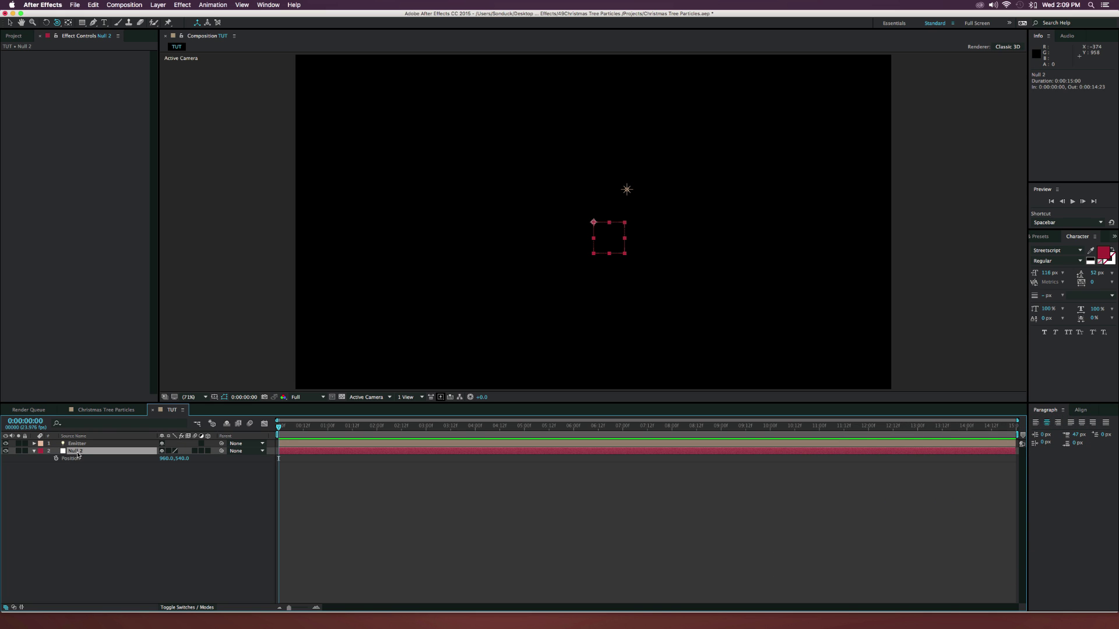
{"action": "left_click", "coordinate": [68, 460]}
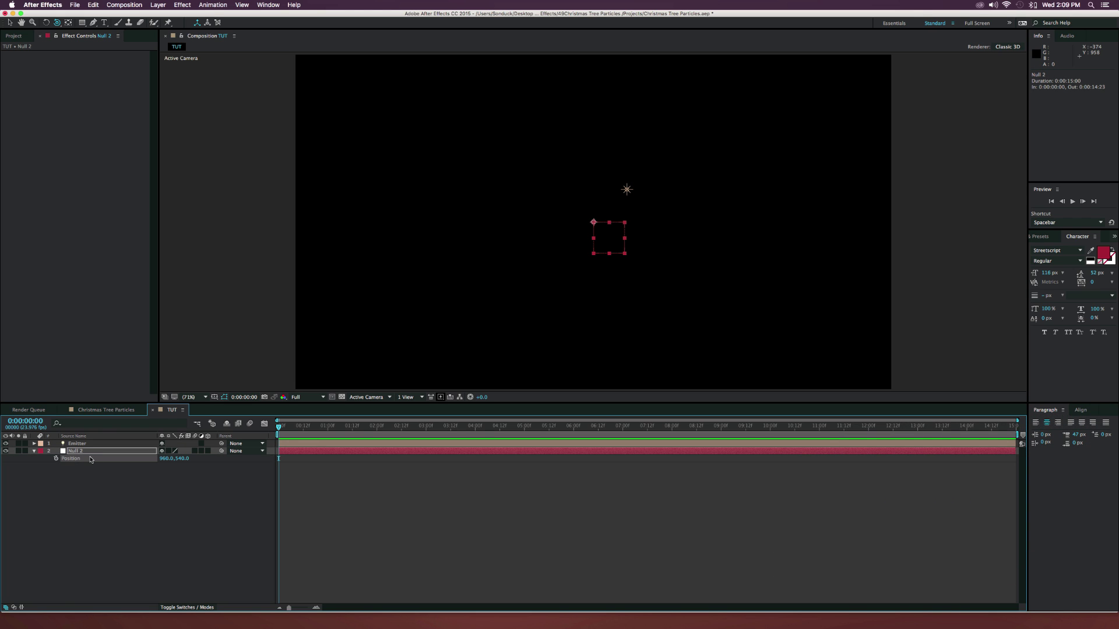
{"action": "left_click", "coordinate": [78, 443]}
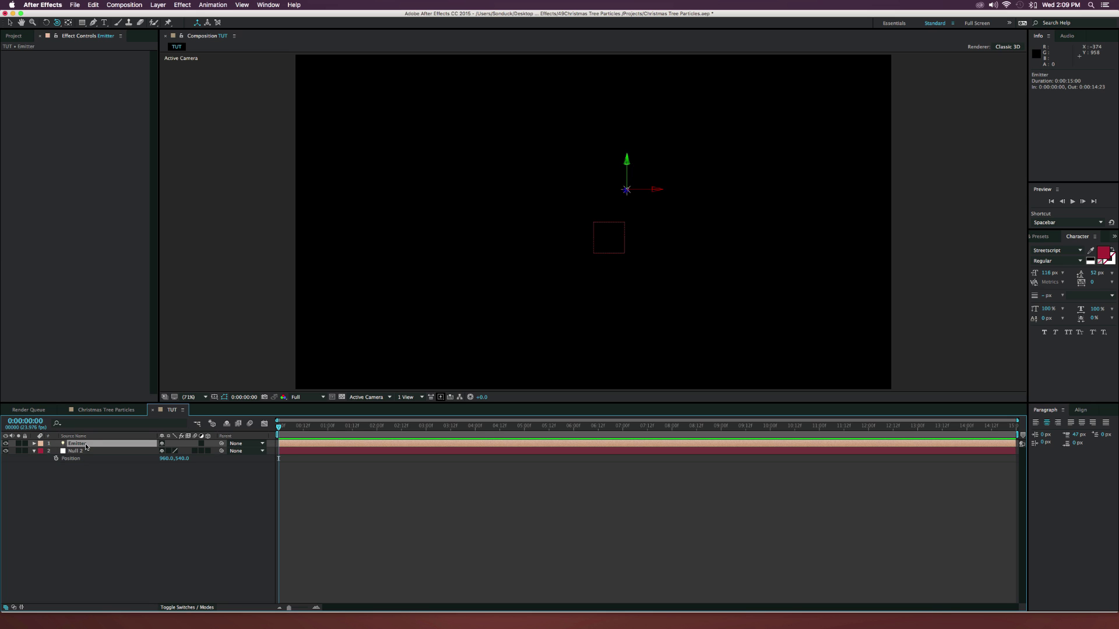
{"action": "left_click", "coordinate": [141, 540]}
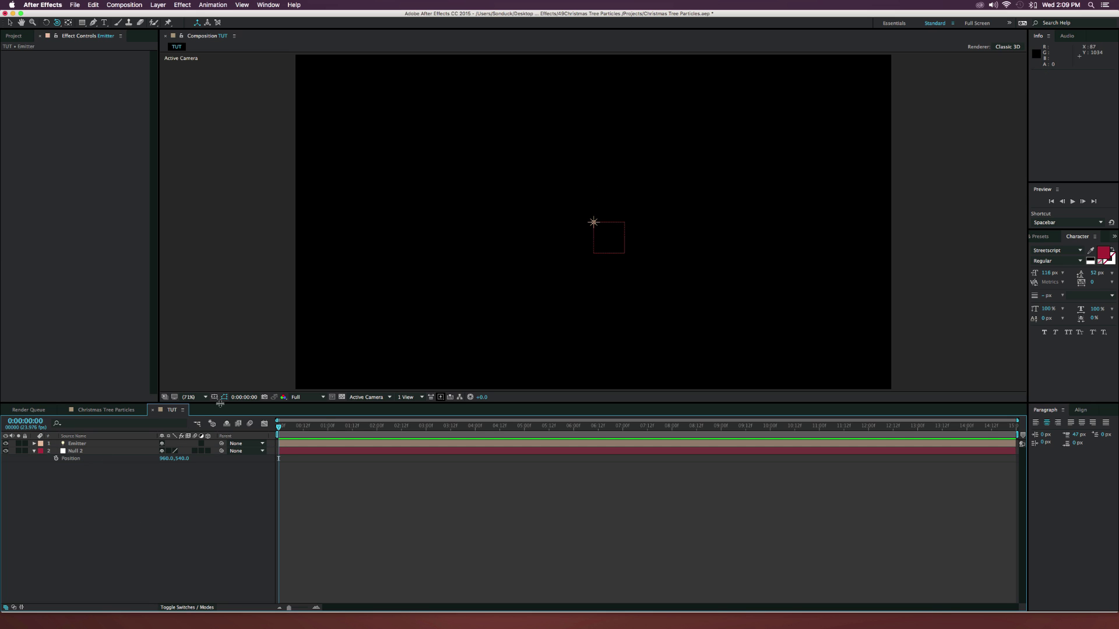
Reselect the Null 2 layer and switch over to Illustrator's blank document.
{"action": "left_click", "coordinate": [77, 445]}
{"action": "left_click", "coordinate": [78, 453]}
{"action": "left_click", "coordinate": [78, 445]}
{"action": "left_click", "coordinate": [78, 452]}
{"action": "left_click", "coordinate": [80, 446]}
{"action": "left_click", "coordinate": [81, 451]}
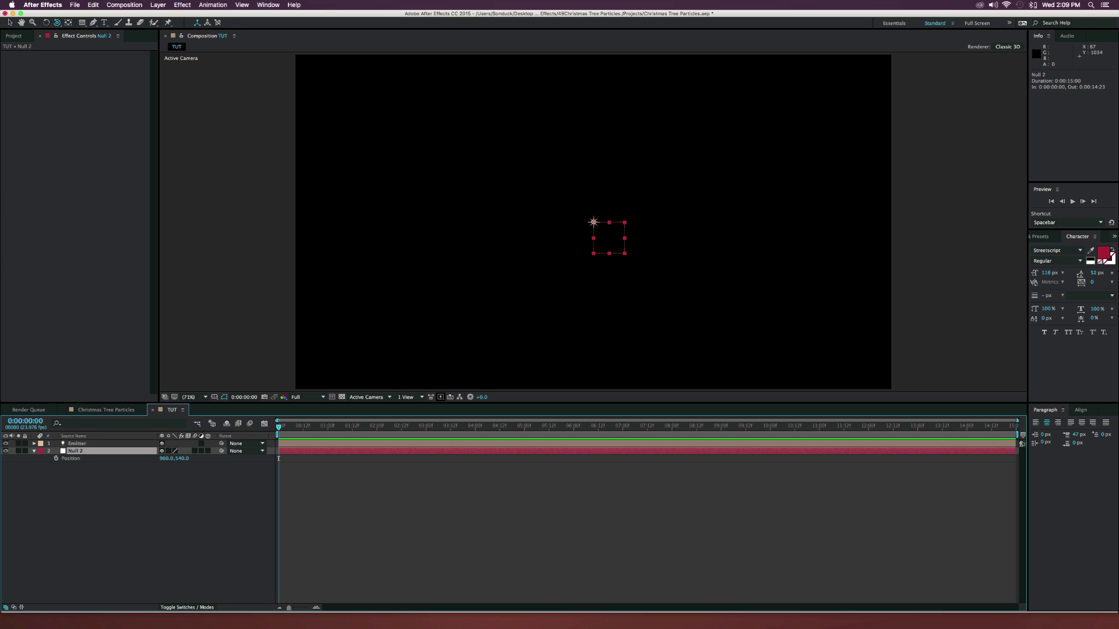
{"action": "key", "text": "super+Tab"}
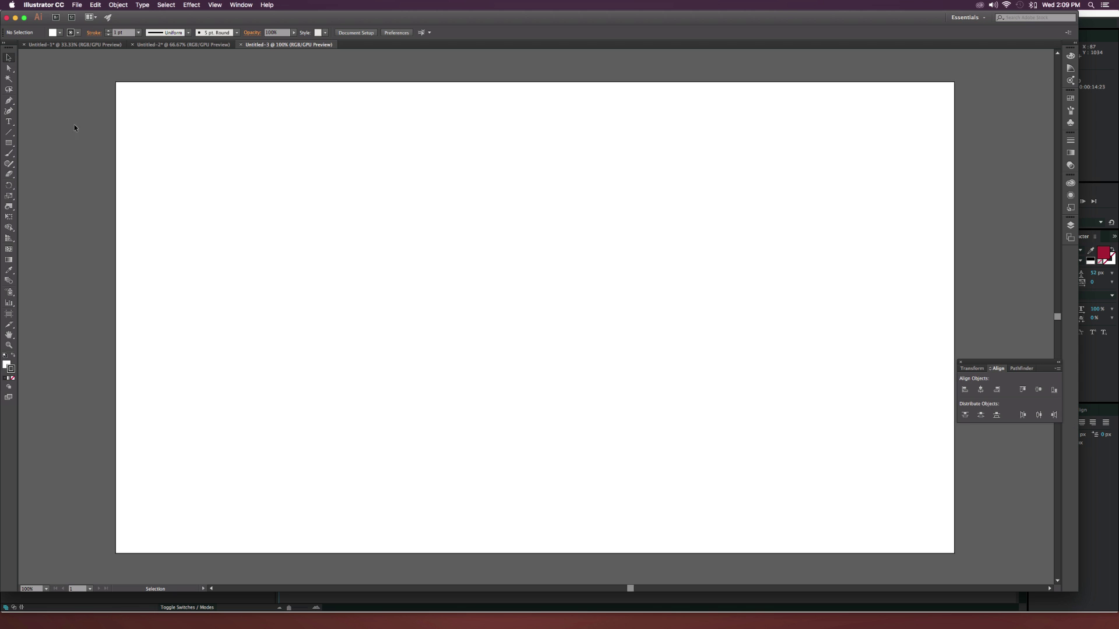
Draw a long horizontal line across the artboard with the Line Segment Tool.
{"action": "left_click", "coordinate": [9, 133]}
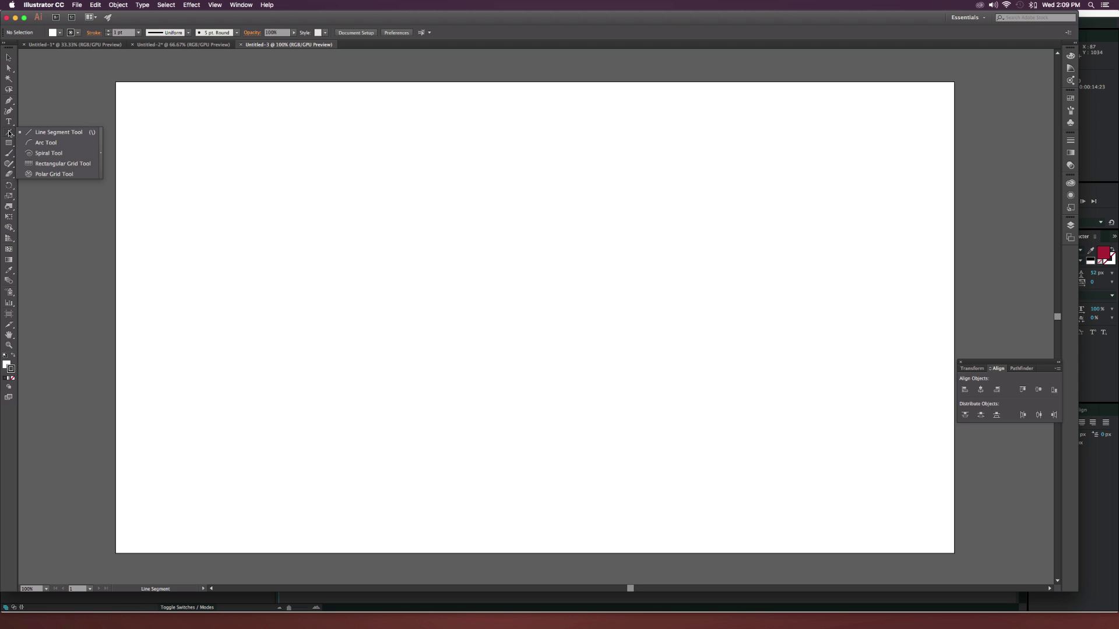
{"action": "left_click", "coordinate": [59, 134]}
{"action": "left_click_drag", "start_coordinate": [260, 302], "coordinate": [749, 321]}
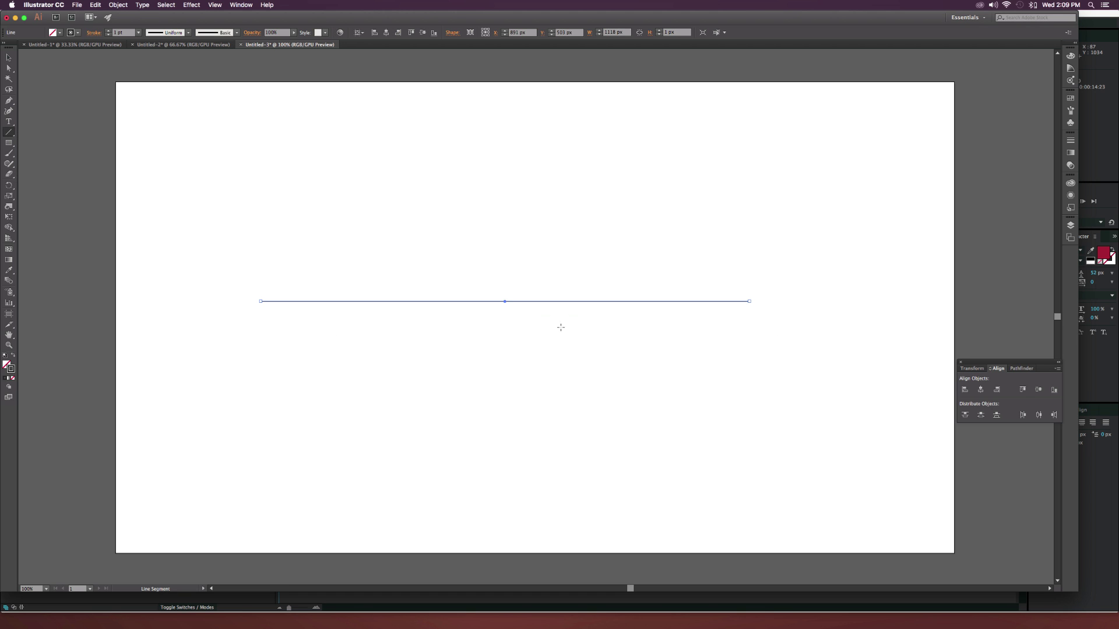
{"action": "left_click", "coordinate": [8, 57]}
{"action": "left_click", "coordinate": [378, 315]}
Configure the Twirl Tool and wind the line's left end into a tight spiral.
{"action": "left_click", "coordinate": [9, 206]}
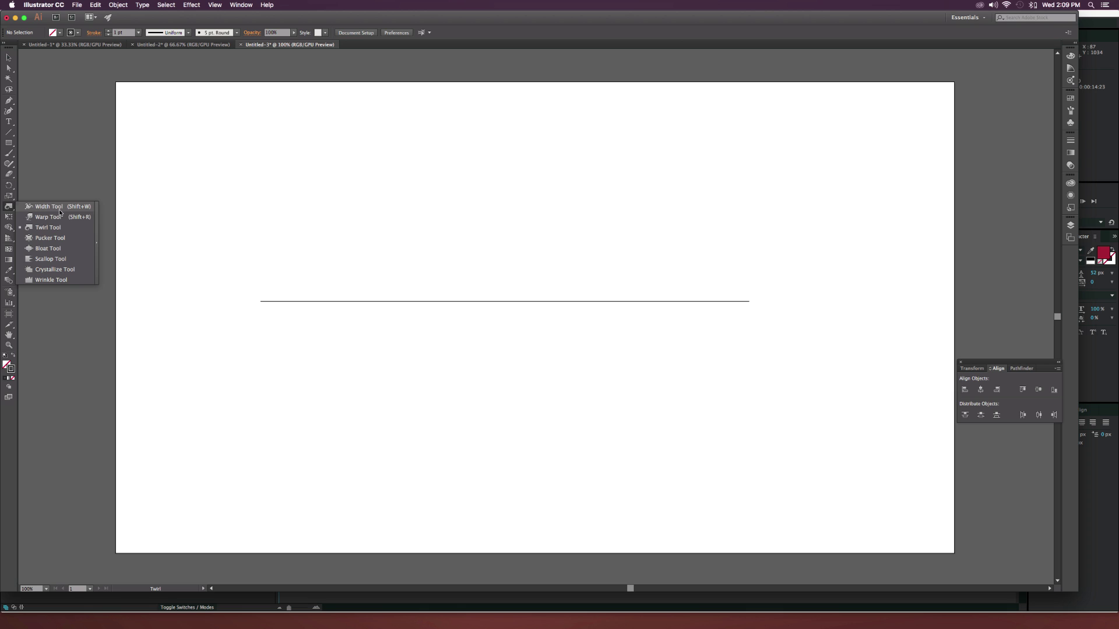
{"action": "left_click", "coordinate": [44, 229]}
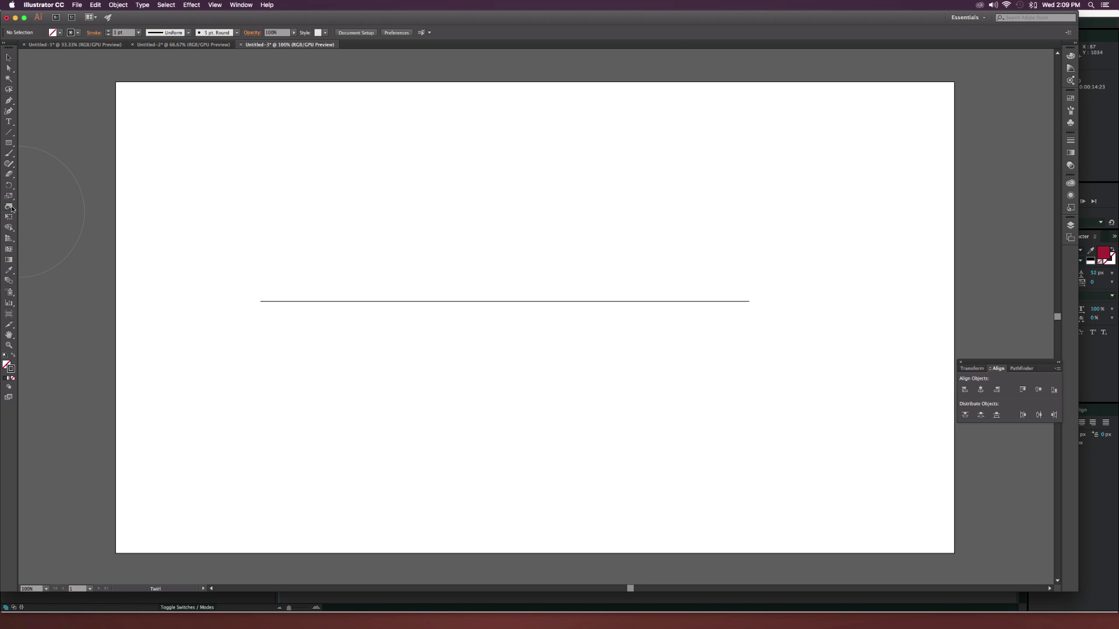
{"action": "double_click", "coordinate": [9, 206]}
{"action": "left_click_drag", "start_coordinate": [548, 208], "coordinate": [654, 183]}
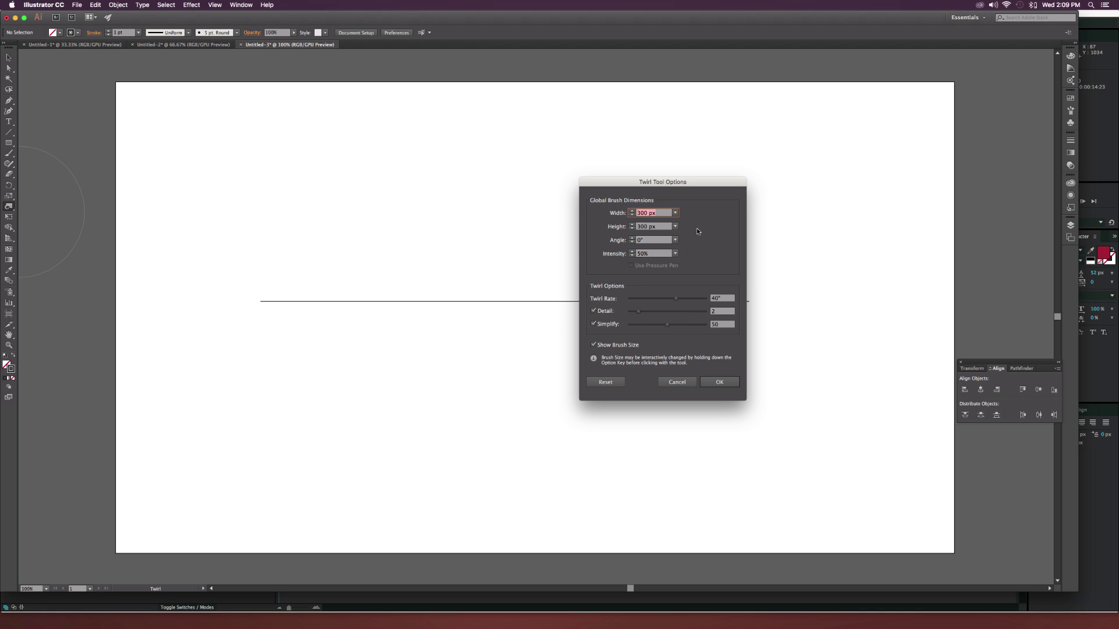
{"action": "left_click", "coordinate": [720, 381]}
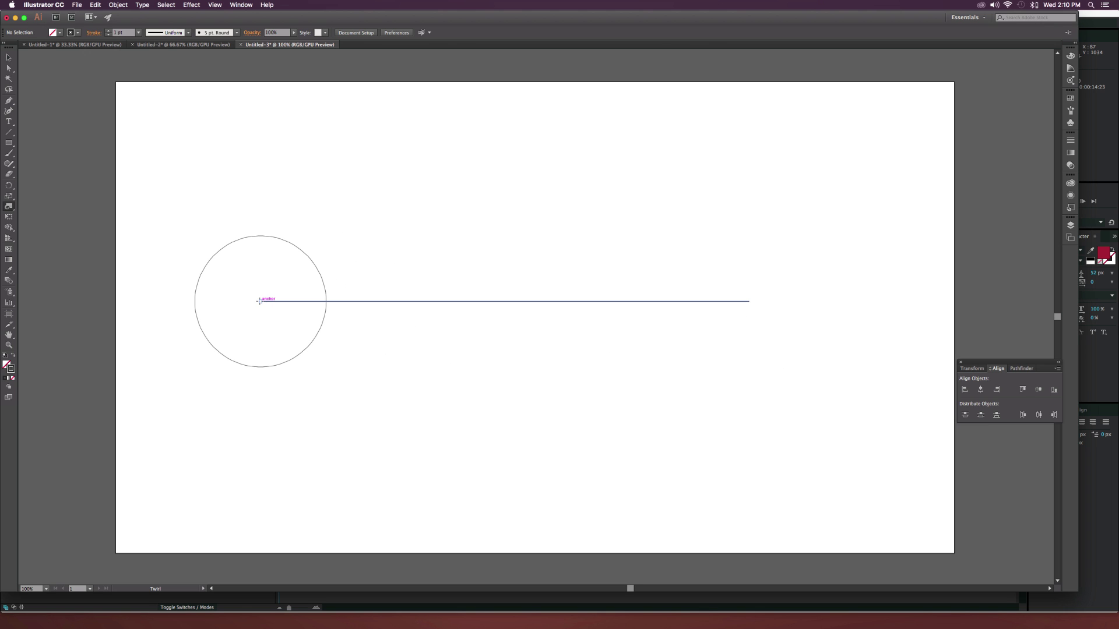
{"action": "left_click_drag", "start_coordinate": [260, 301], "coordinate": [259, 301]}
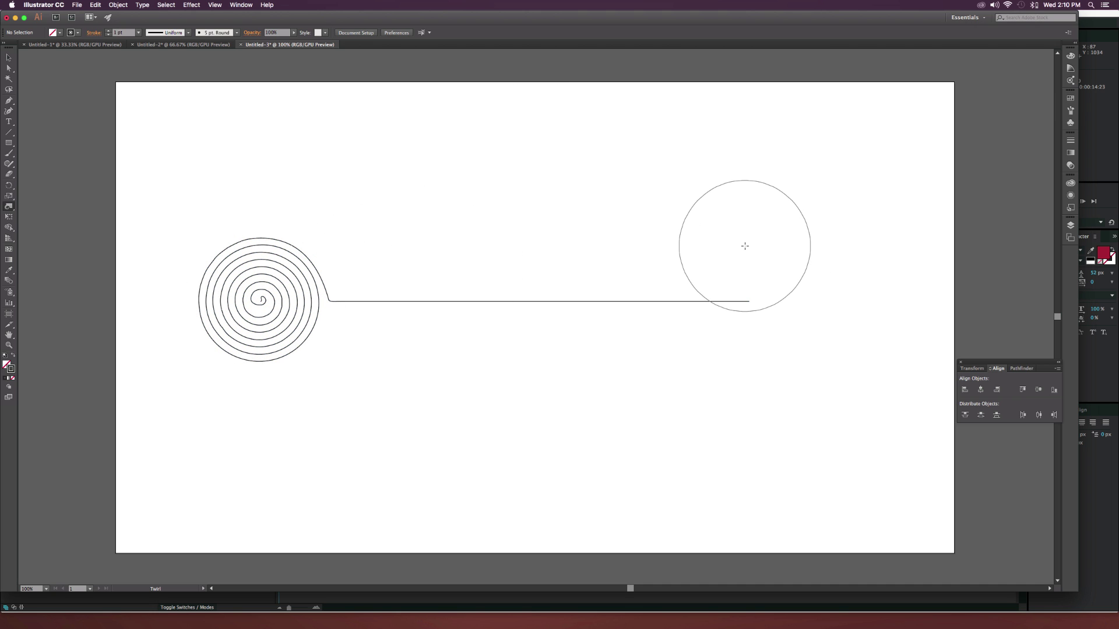
Delete the line's far end anchor and zoom to fit the spiral.
{"action": "key", "text": "a"}
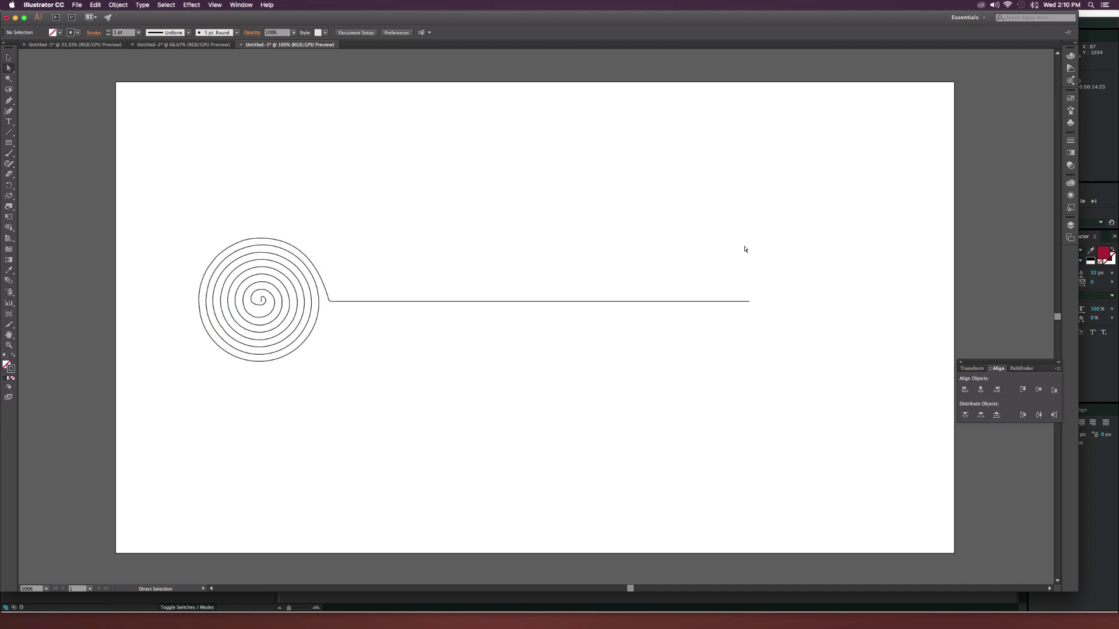
{"action": "left_click", "coordinate": [750, 302]}
{"action": "key", "text": "Delete"}
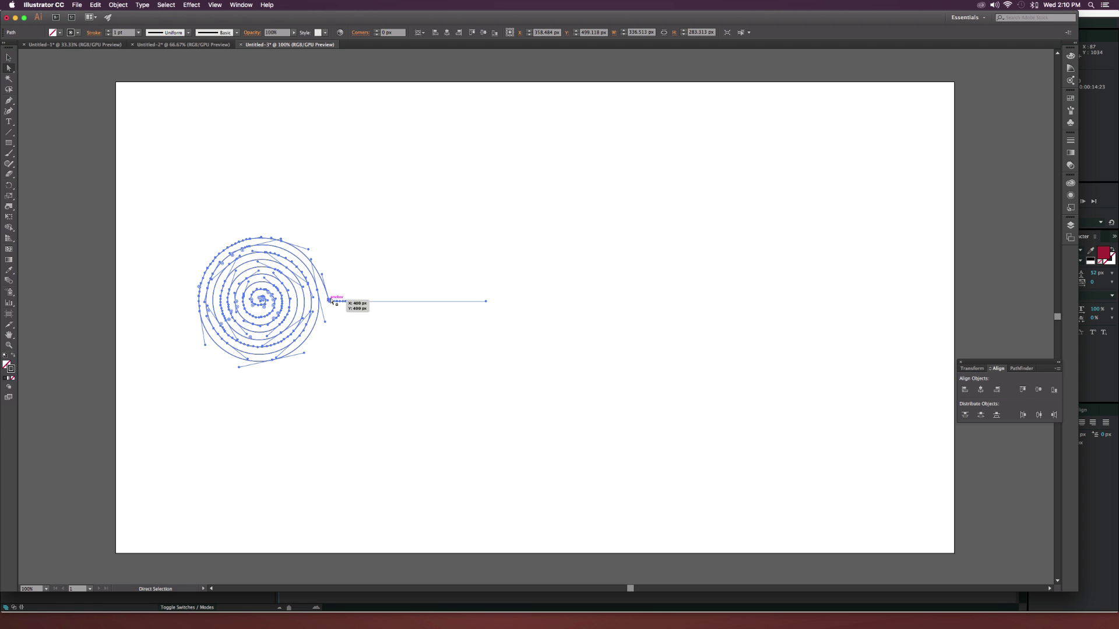
{"action": "scroll", "coordinate": [335, 301], "scroll_direction": "up", "scroll_amount": 6}
{"action": "scroll", "coordinate": [332, 302], "scroll_direction": "up", "scroll_amount": 2}
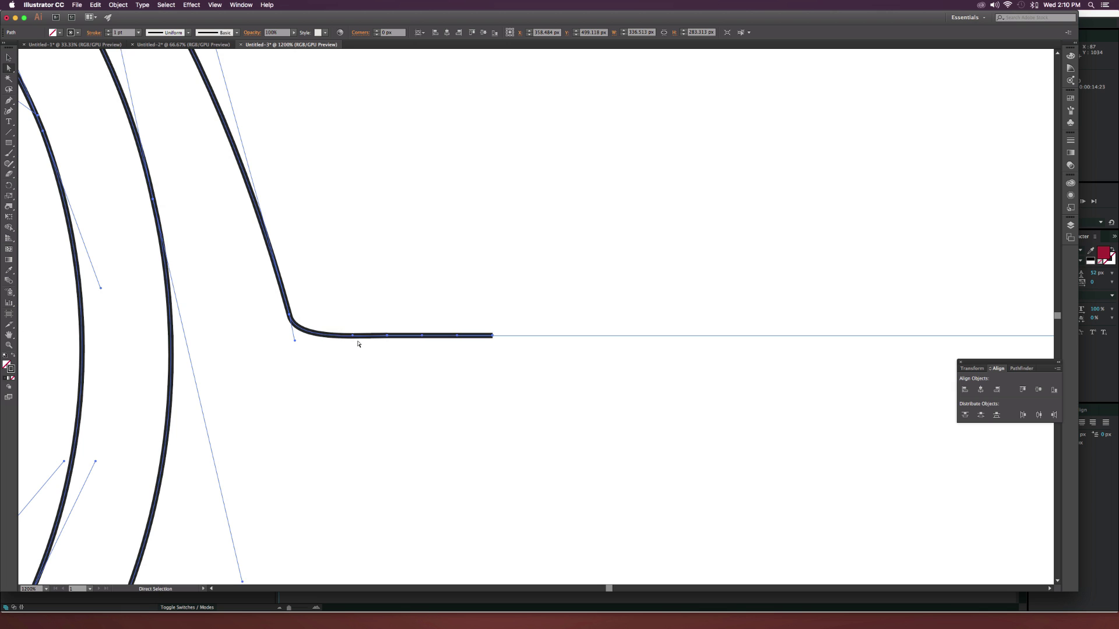
{"action": "key", "text": "shift+super+a"}
{"action": "key", "text": "super+0"}
{"action": "scroll", "coordinate": [349, 330], "scroll_direction": "up", "scroll_amount": 6}
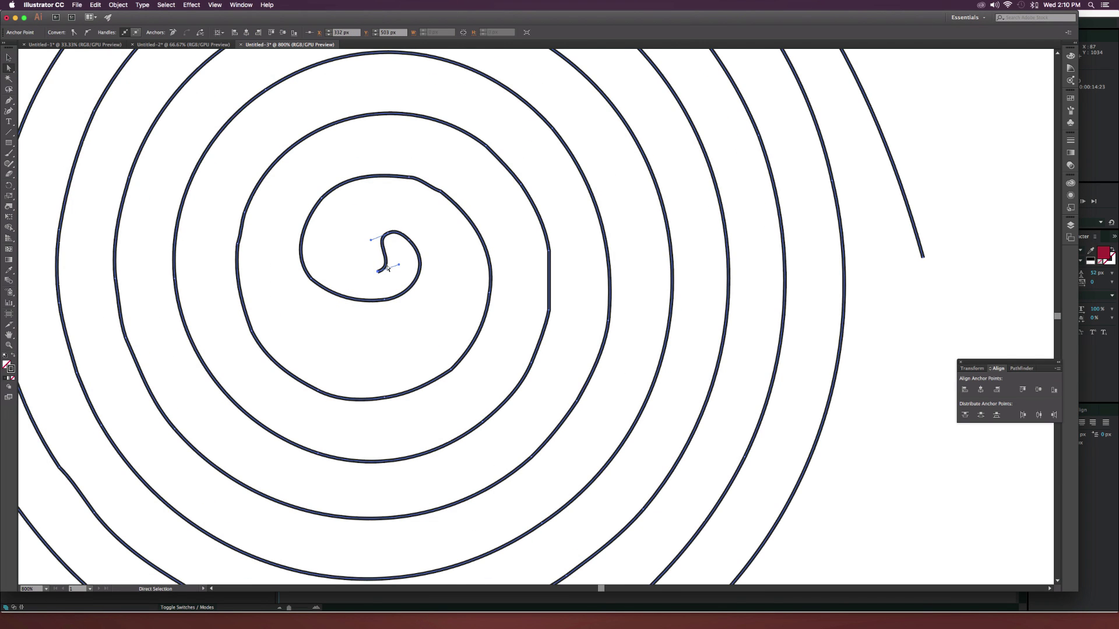
Centre the spiral and line horizontally and vertically on the artboard.
{"action": "left_click", "coordinate": [379, 275]}
{"action": "scroll", "coordinate": [396, 287], "scroll_direction": "down", "scroll_amount": 7}
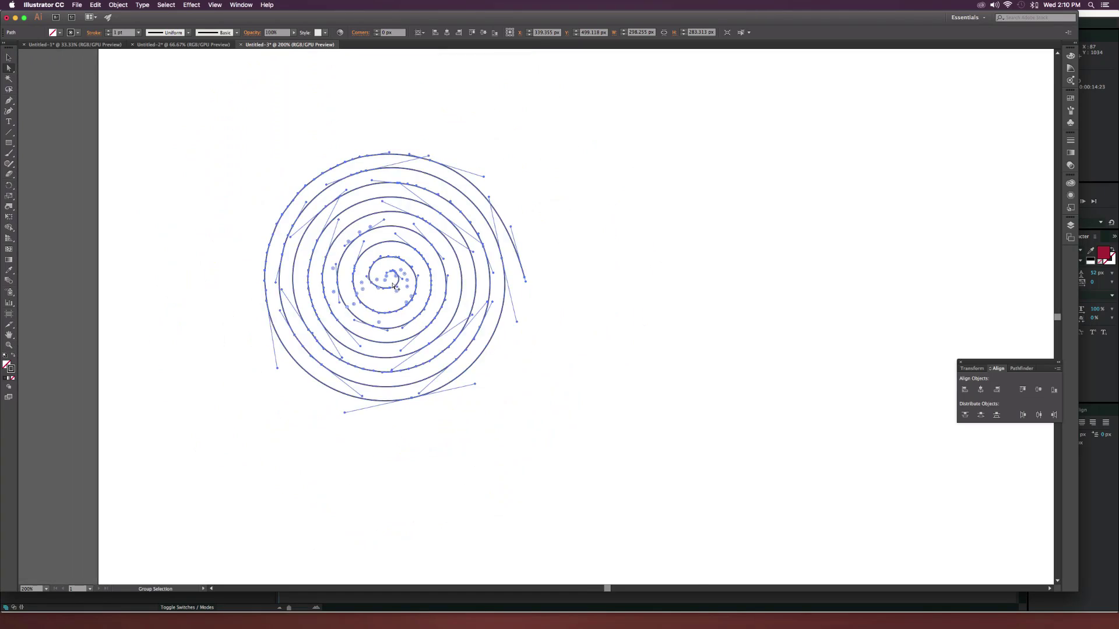
{"action": "scroll", "coordinate": [401, 287], "scroll_direction": "down", "scroll_amount": 1}
{"action": "left_click_drag", "start_coordinate": [345, 369], "coordinate": [476, 239]}
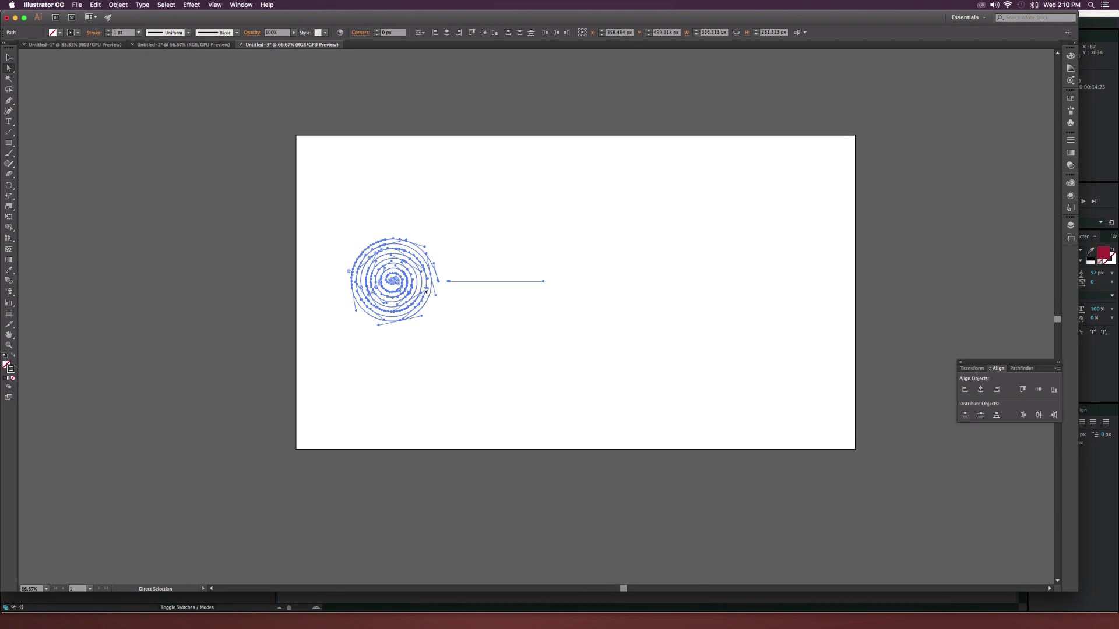
{"action": "left_click", "coordinate": [981, 389]}
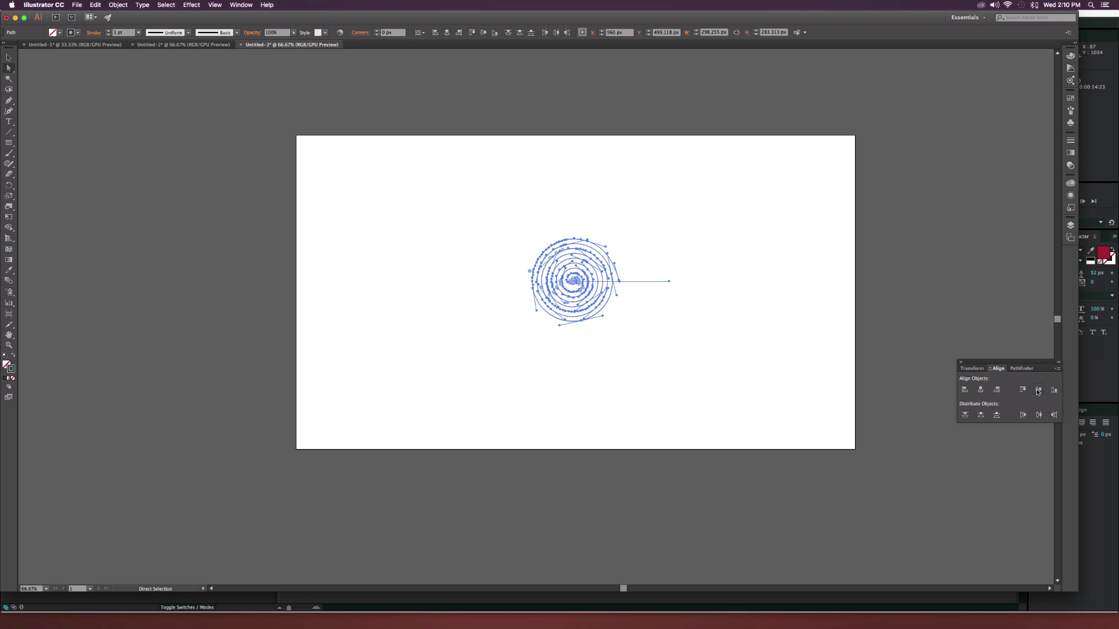
{"action": "left_click", "coordinate": [1038, 389]}
Scale the spiral up around its centre and reselect it.
{"action": "key", "text": "v"}
{"action": "left_click", "coordinate": [618, 274]}
{"action": "left_click_drag", "start_coordinate": [620, 250], "coordinate": [670, 222]}
{"action": "left_click", "coordinate": [697, 260]}
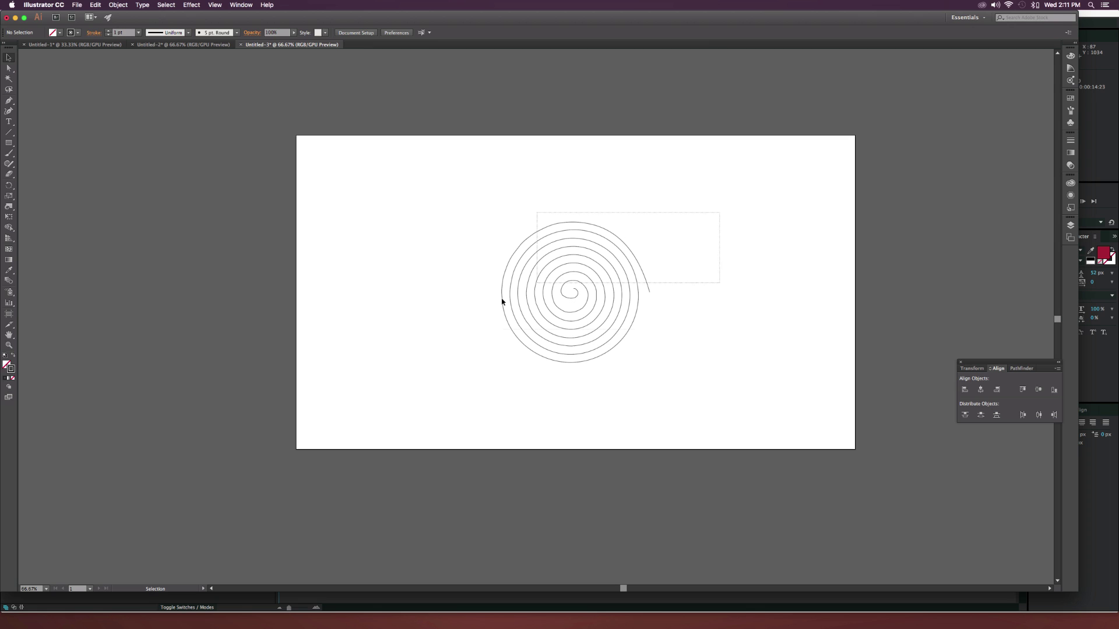
{"action": "left_click_drag", "start_coordinate": [429, 409], "coordinate": [452, 387]}
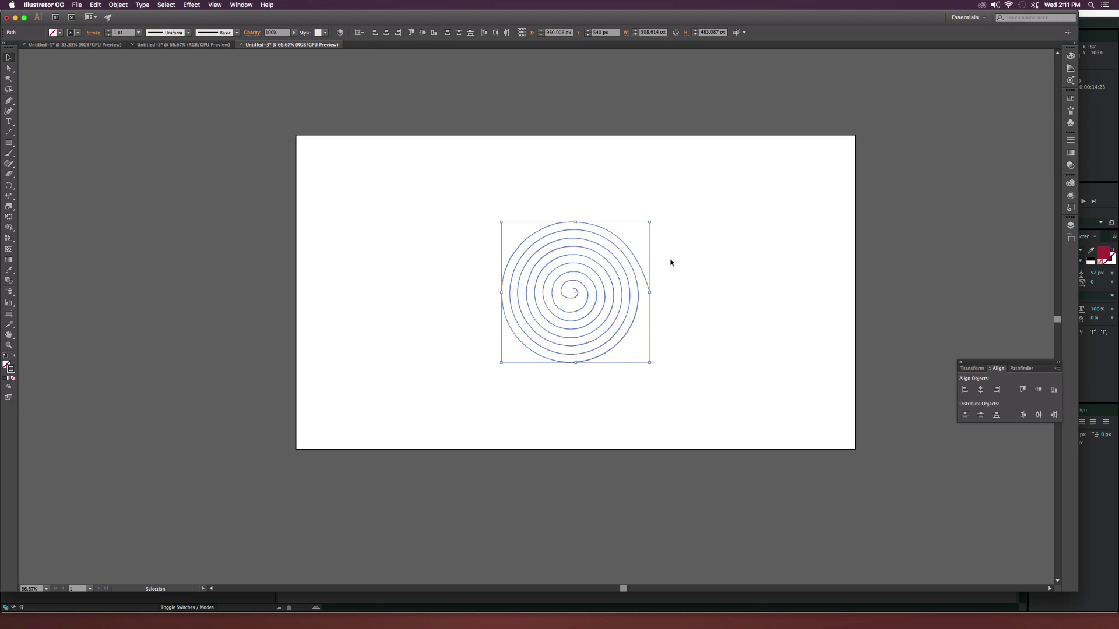
Paste the spiral path into the Emitter's Position as keyframes.
{"action": "key", "text": "a"}
{"action": "key", "text": "v"}
{"action": "left_click", "coordinate": [248, 610]}
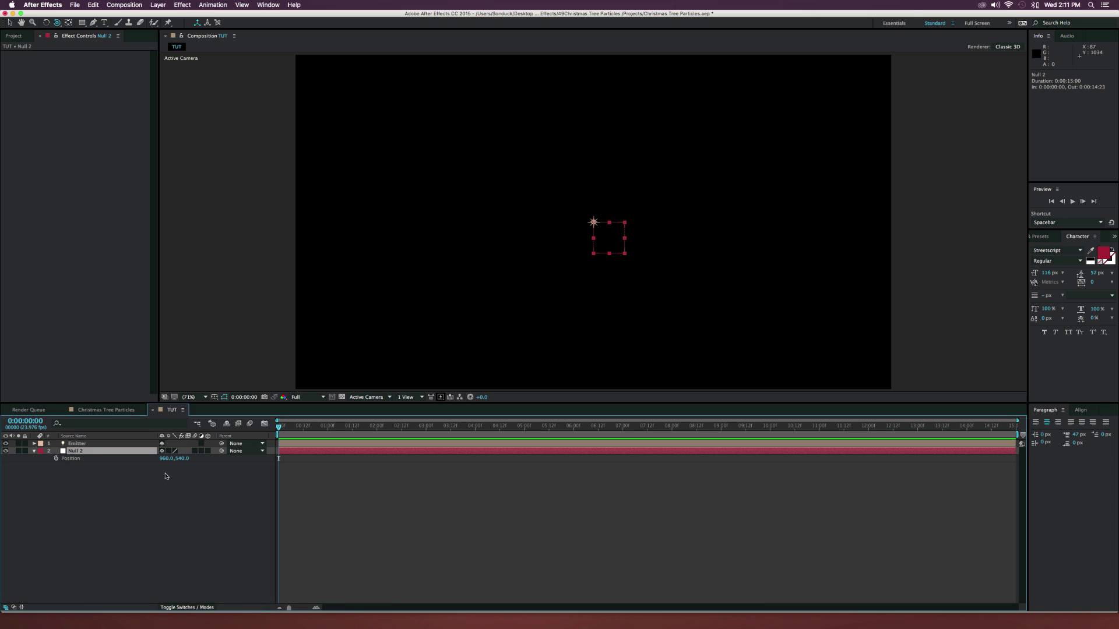
{"action": "left_click", "coordinate": [82, 445]}
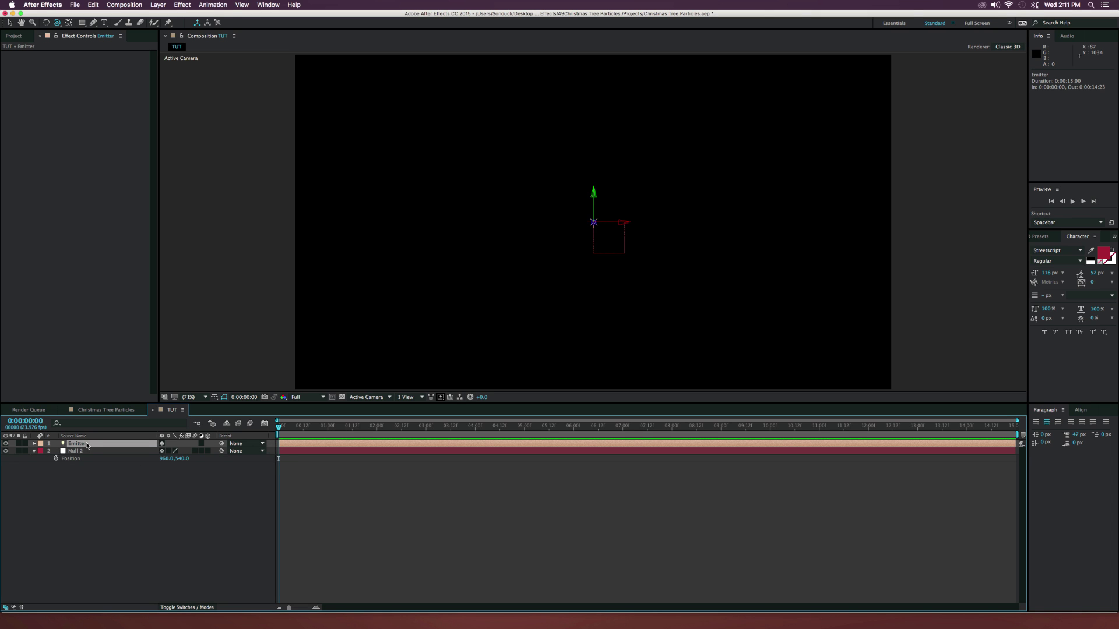
{"action": "key", "text": "p"}
{"action": "left_click", "coordinate": [69, 451]}
{"action": "key", "text": "cmd+v"}
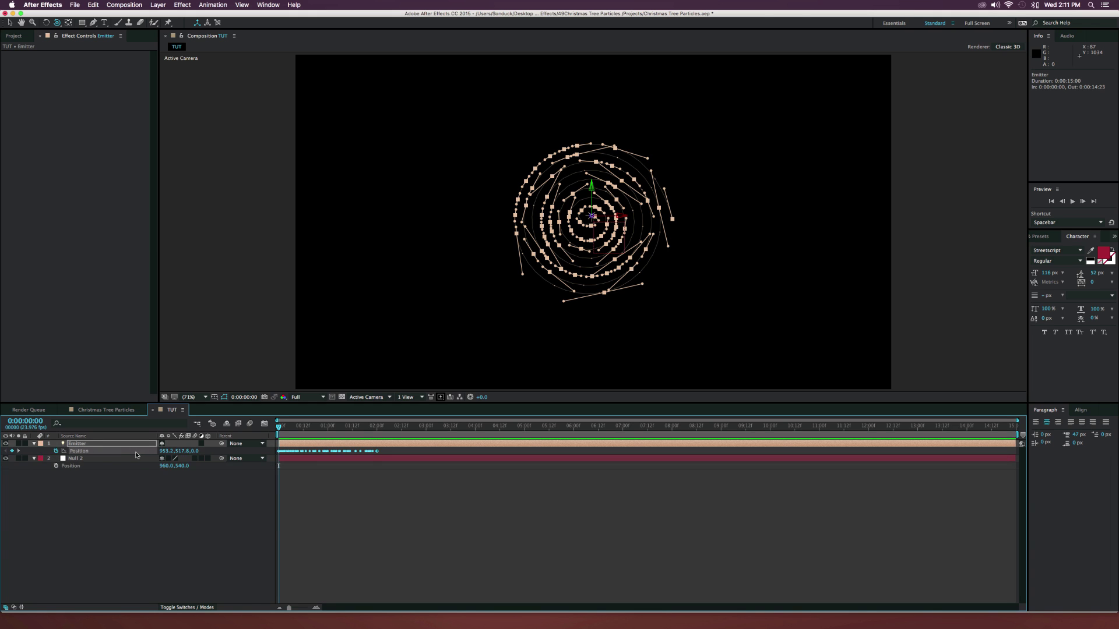
Stretch the Emitter's Position keyframes to end near 5 seconds.
{"action": "left_click", "coordinate": [370, 486]}
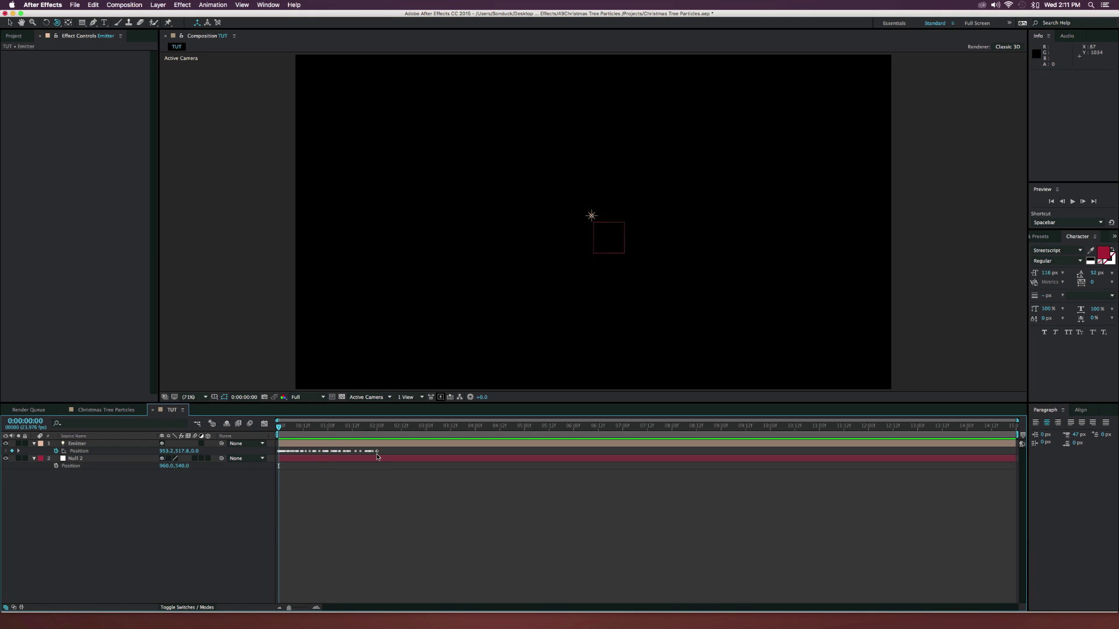
{"action": "left_click_drag", "start_coordinate": [278, 425], "coordinate": [352, 426]}
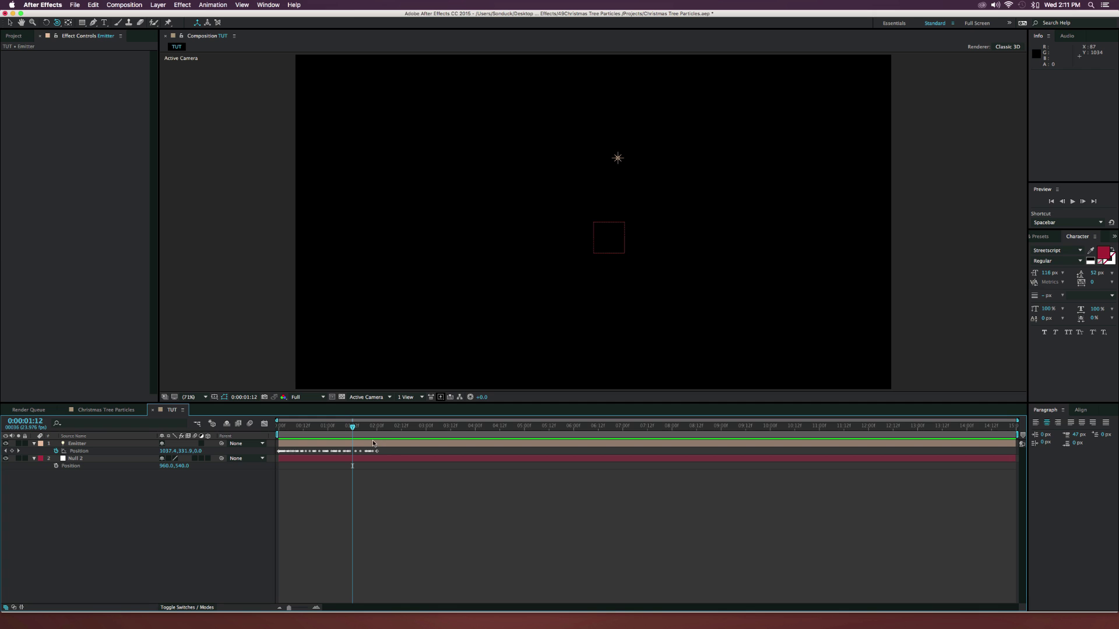
{"action": "key", "text": "equal"}
{"action": "left_click_drag", "start_coordinate": [404, 451], "coordinate": [698, 454]}
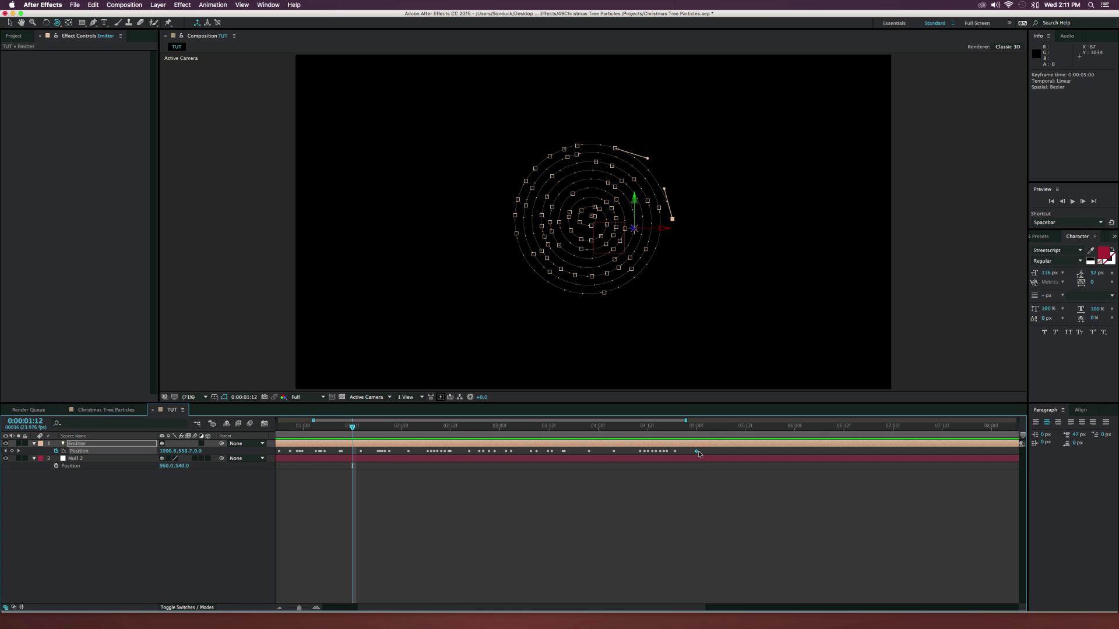
{"action": "key", "text": "minus"}
Time-reverse the Emitter's Position keyframes and preview the reversed motion.
{"action": "left_click", "coordinate": [79, 451]}
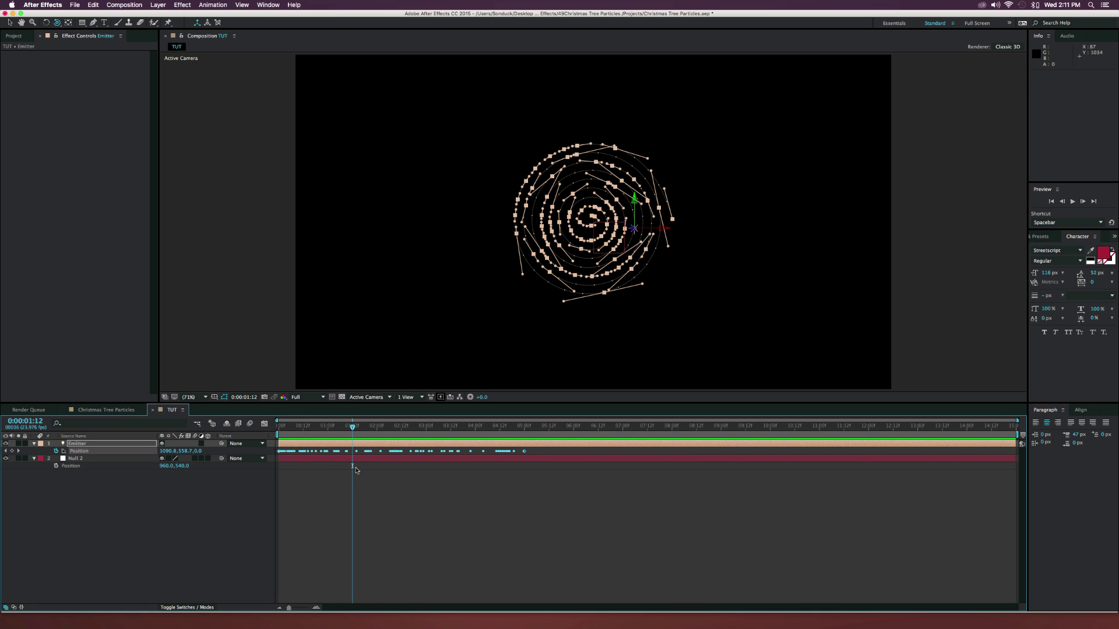
{"action": "right_click", "coordinate": [524, 452]}
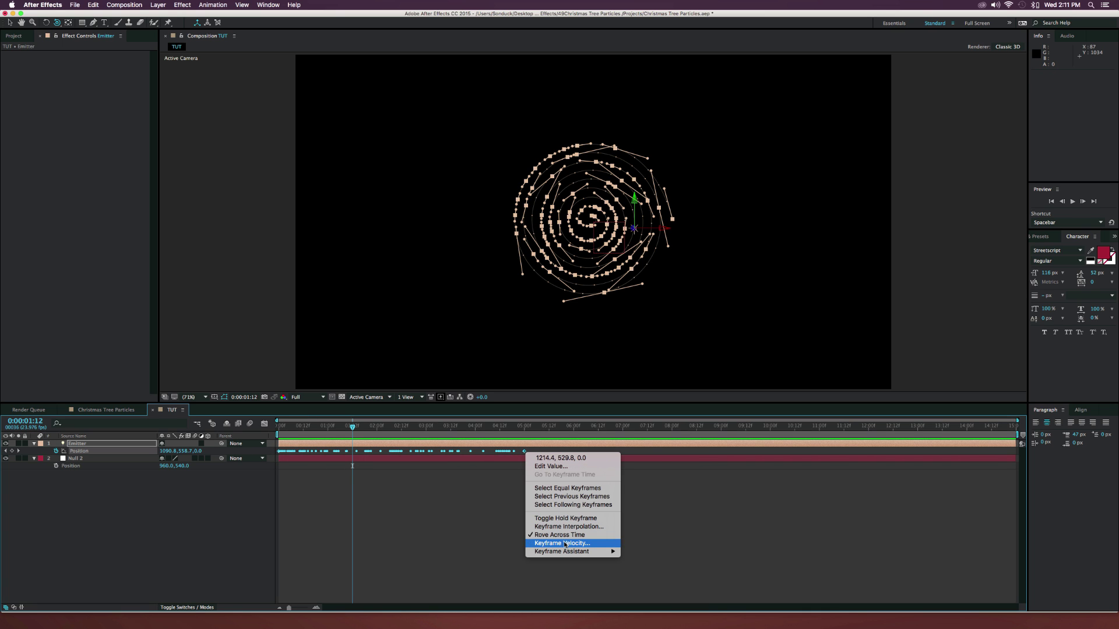
{"action": "mouse_move", "coordinate": [546, 552]}
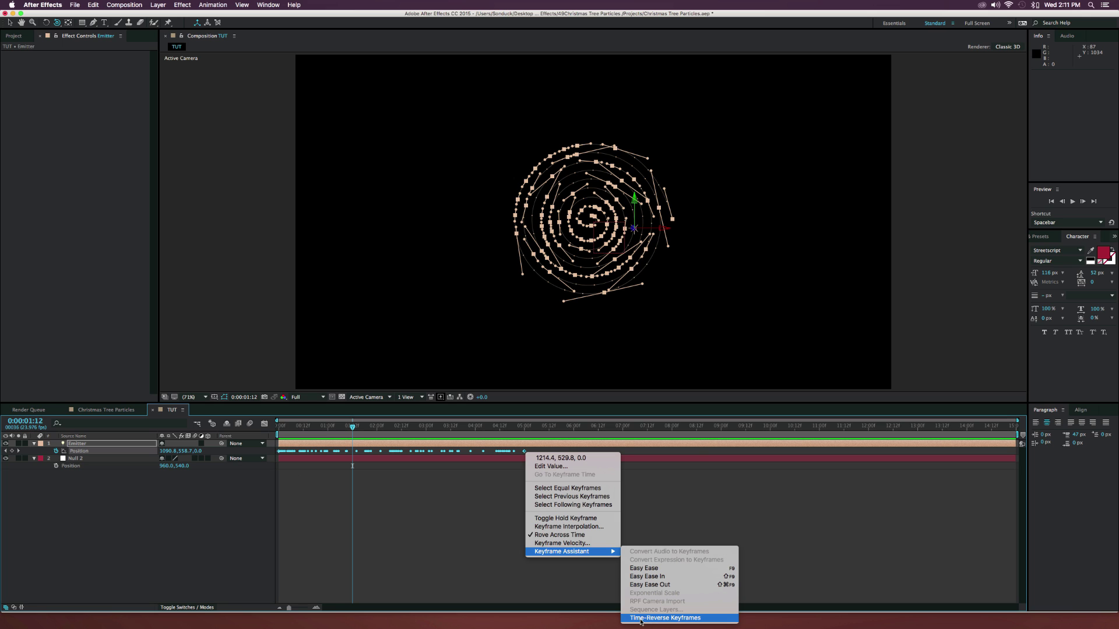
{"action": "left_click", "coordinate": [662, 618]}
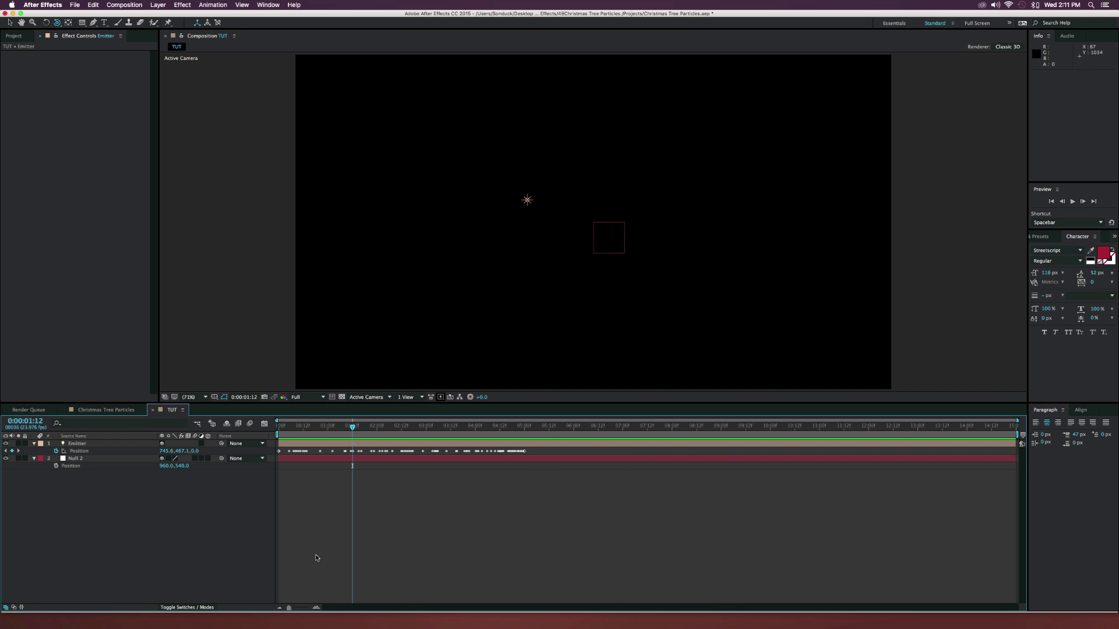
{"action": "left_click_drag", "start_coordinate": [285, 436], "coordinate": [449, 436]}
Parent the Emitter to Null 2 and make Null 2 a 3D layer.
{"action": "key", "text": "k"}
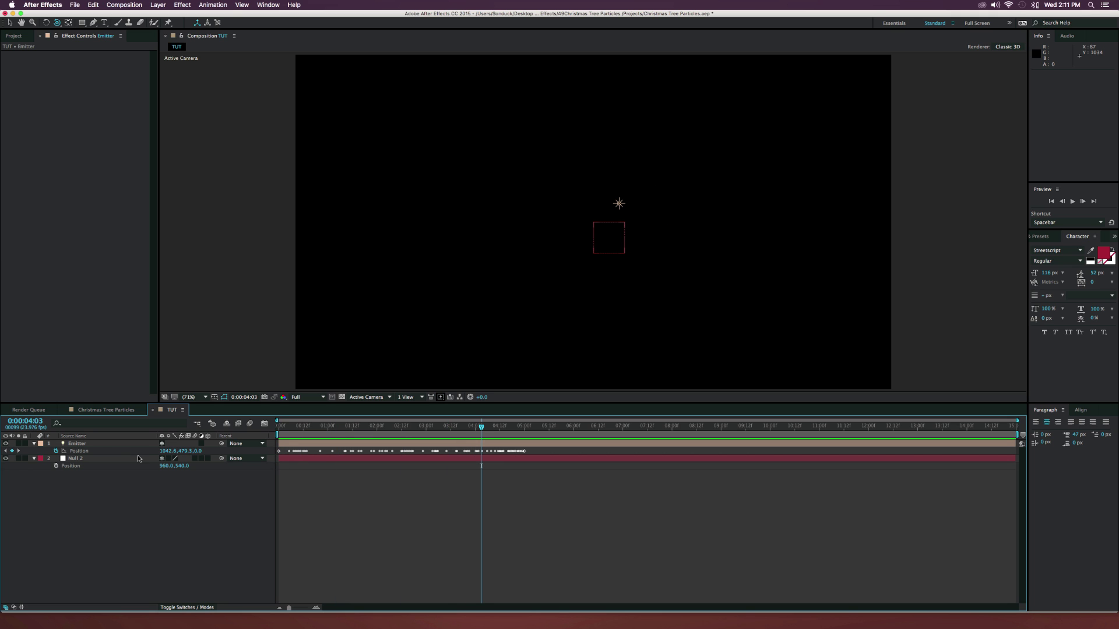
{"action": "left_click", "coordinate": [101, 444]}
{"action": "left_click_drag", "start_coordinate": [220, 444], "coordinate": [110, 461]}
{"action": "left_click", "coordinate": [110, 462]}
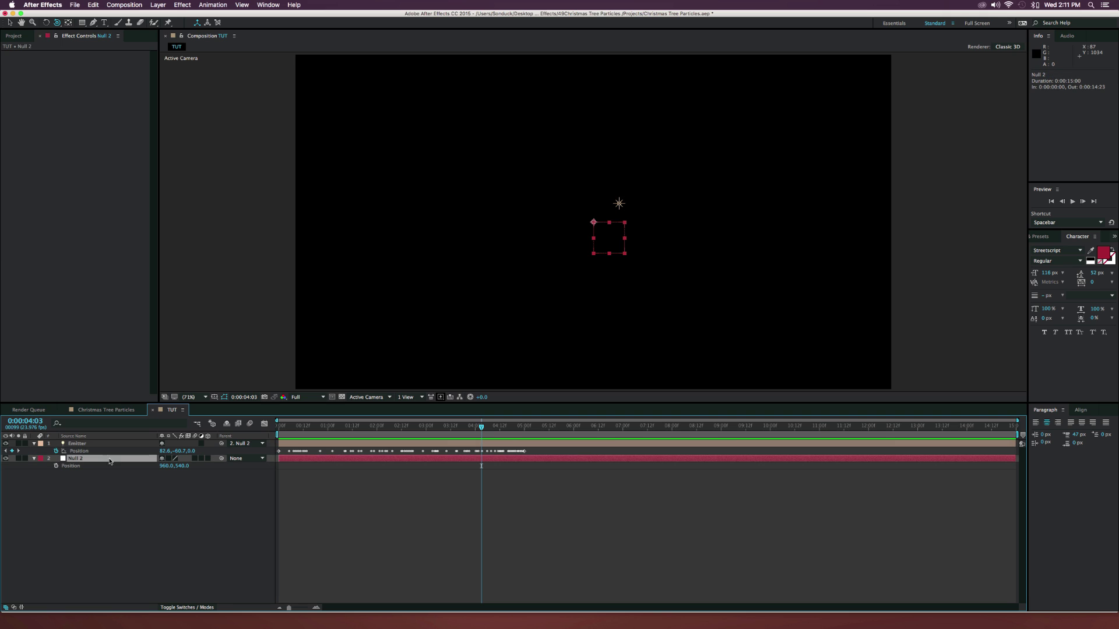
{"action": "left_click", "coordinate": [208, 459]}
{"action": "mouse_move", "coordinate": [286, 429]}
{"action": "left_mouse_down"}
{"action": "mouse_move", "coordinate": [363, 431]}
{"action": "mouse_move", "coordinate": [278, 432]}
{"action": "left_mouse_up"}
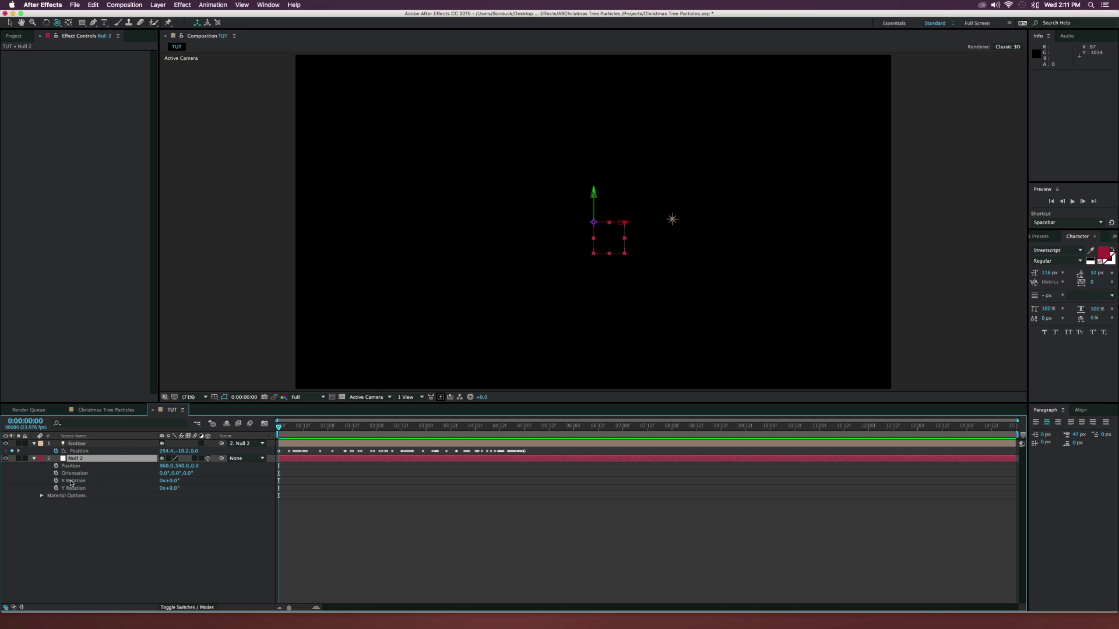
Set Null 2's X Rotation to 90°.
{"action": "left_click", "coordinate": [173, 480]}
{"action": "type", "text": "90"}
{"action": "left_click", "coordinate": [196, 546]}
Keyframe Null 2's Position at Y 877 at 0:00 and a new height at 5:00.
{"action": "mouse_move", "coordinate": [286, 426]}
{"action": "left_mouse_down"}
{"action": "mouse_move", "coordinate": [444, 430]}
{"action": "mouse_move", "coordinate": [271, 433]}
{"action": "left_mouse_up"}
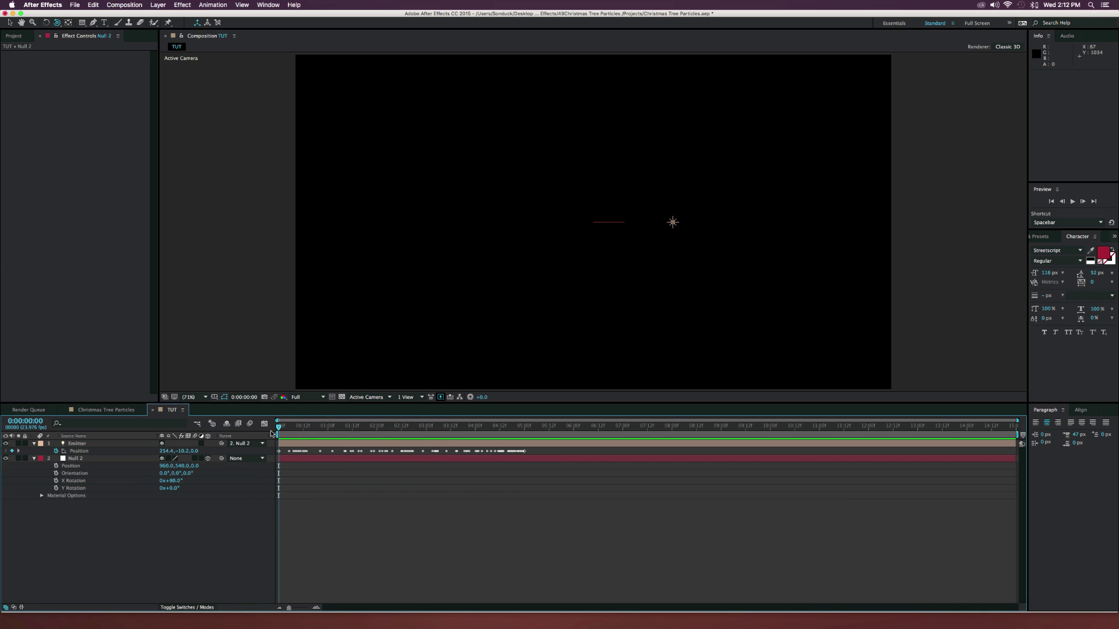
{"action": "left_click", "coordinate": [102, 460]}
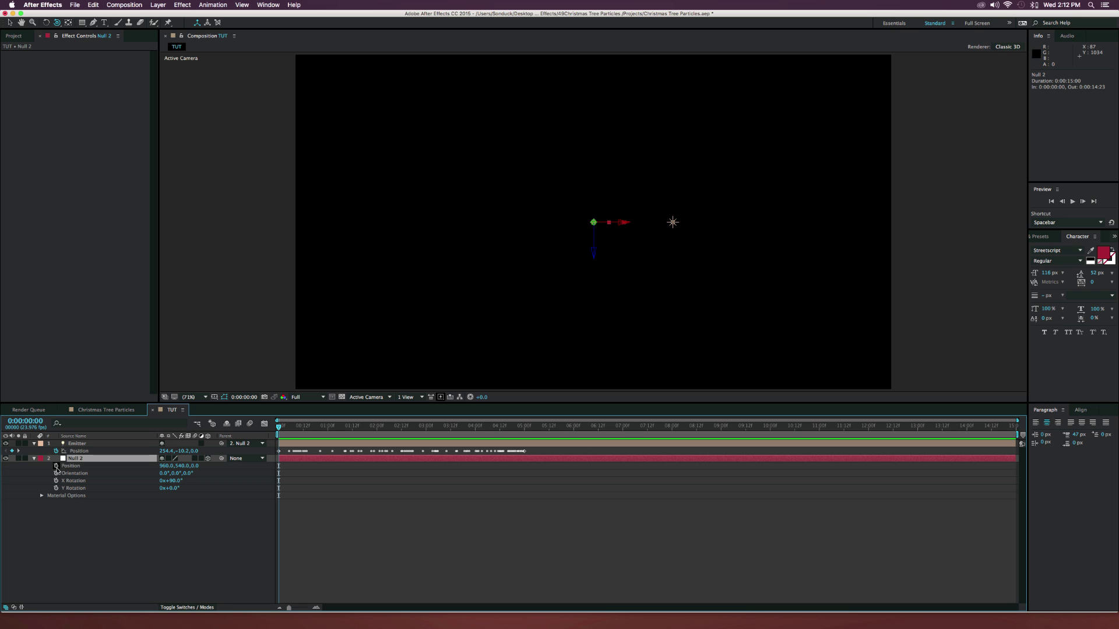
{"action": "left_click", "coordinate": [56, 466]}
{"action": "left_click", "coordinate": [138, 459]}
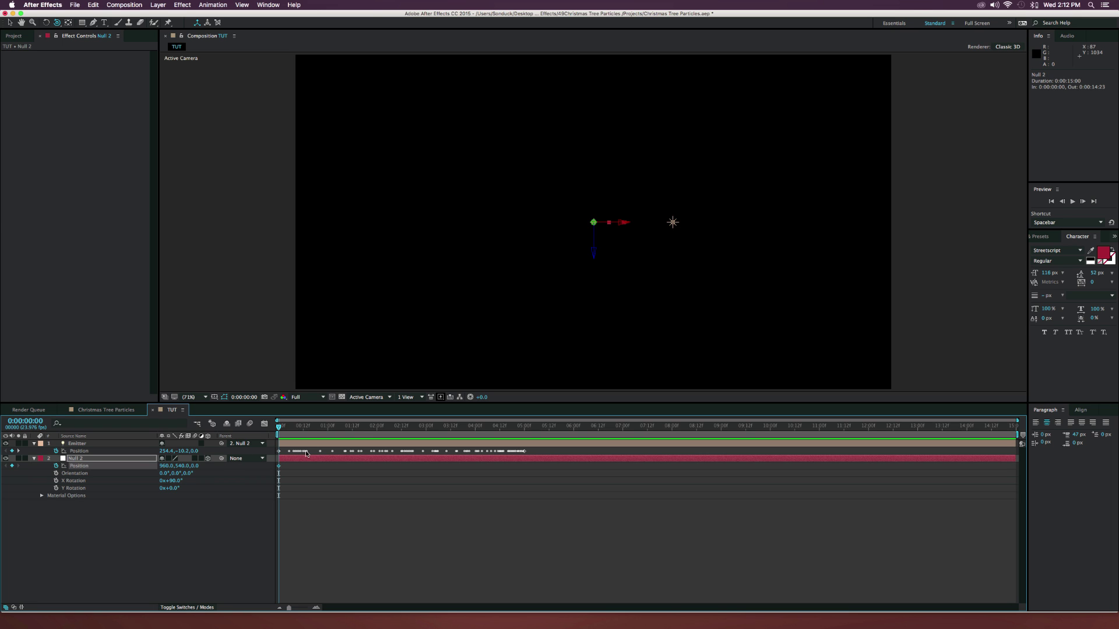
{"action": "left_click_drag", "start_coordinate": [183, 466], "coordinate": [327, 471]}
{"action": "left_click_drag", "start_coordinate": [345, 426], "coordinate": [524, 428]}
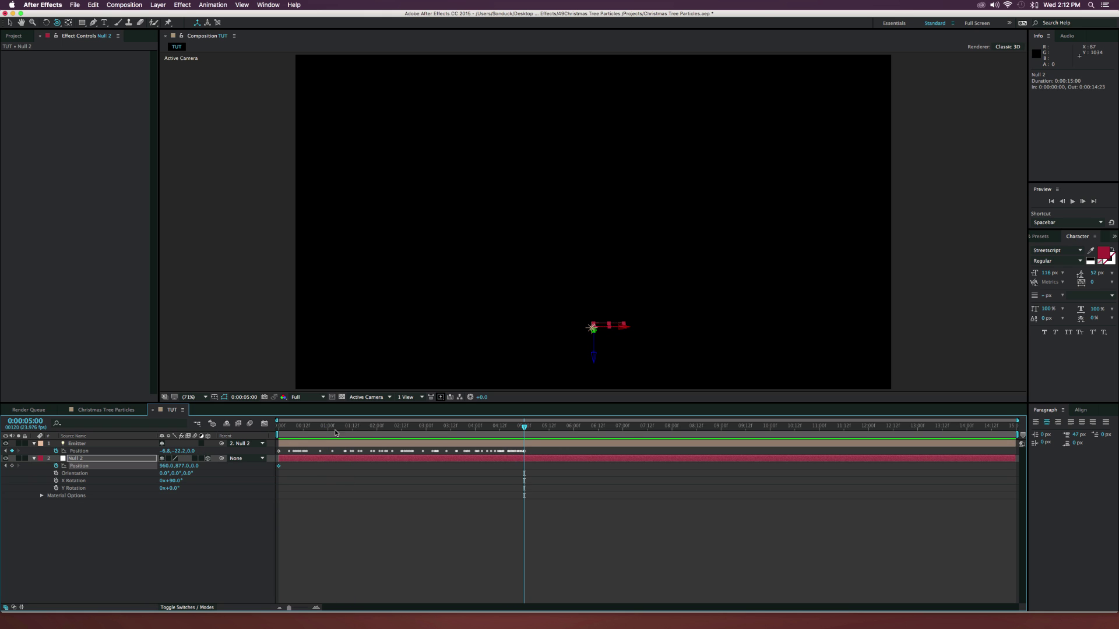
{"action": "left_click_drag", "start_coordinate": [179, 466], "coordinate": [143, 467]}
{"action": "left_click_drag", "start_coordinate": [281, 426], "coordinate": [524, 429]}
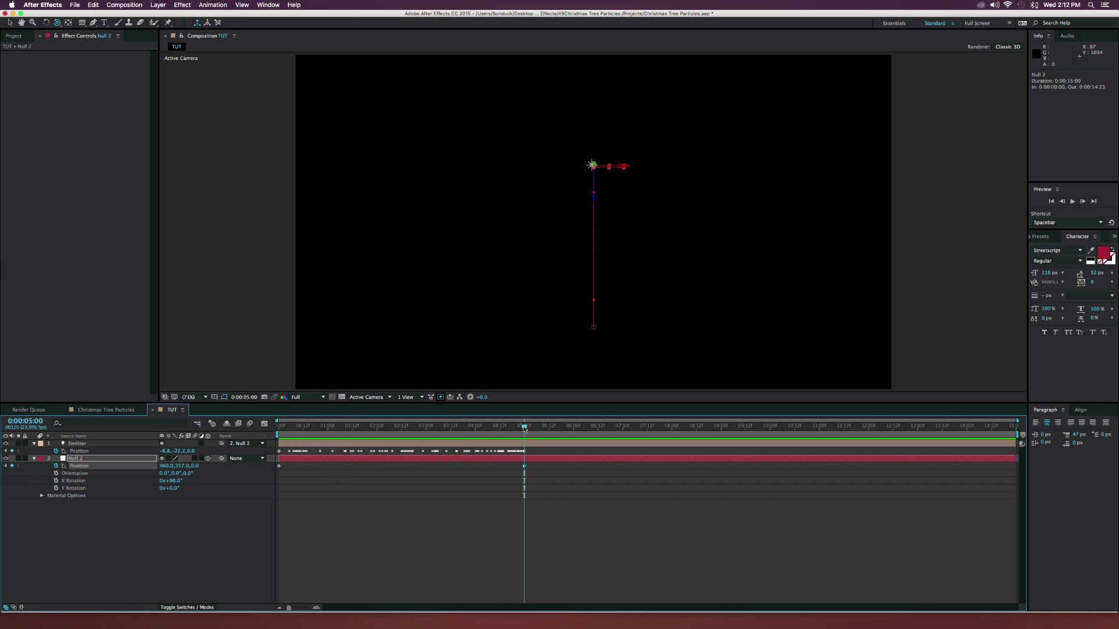
{"action": "left_click", "coordinate": [131, 537]}
Create a new solid layer named Particles.
{"action": "key", "text": "u"}
{"action": "left_click", "coordinate": [159, 5]}
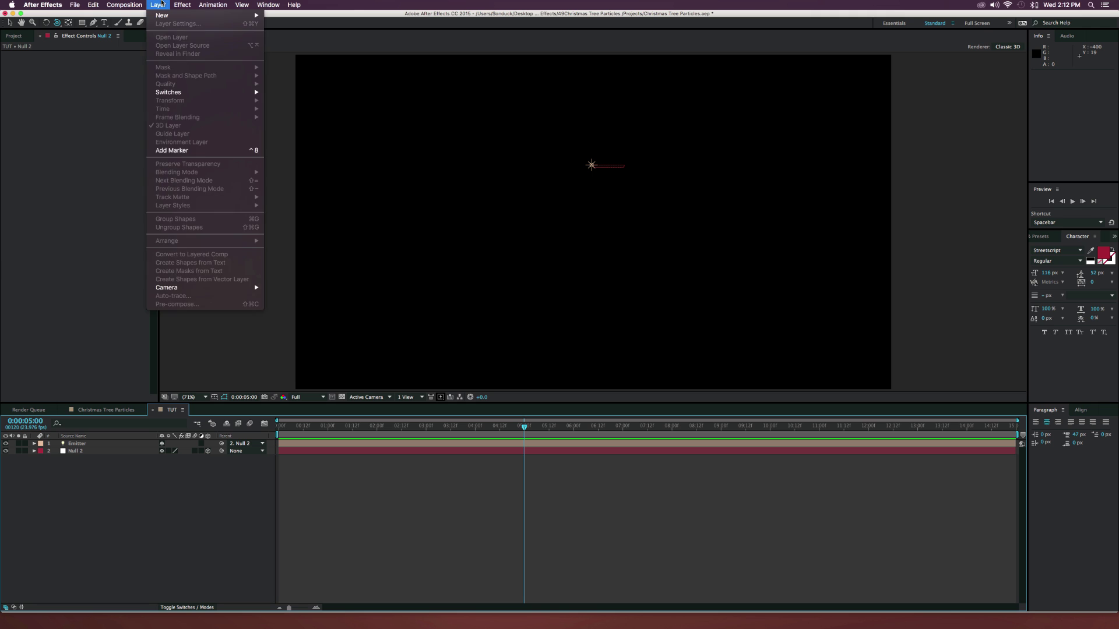
{"action": "mouse_move", "coordinate": [234, 15]}
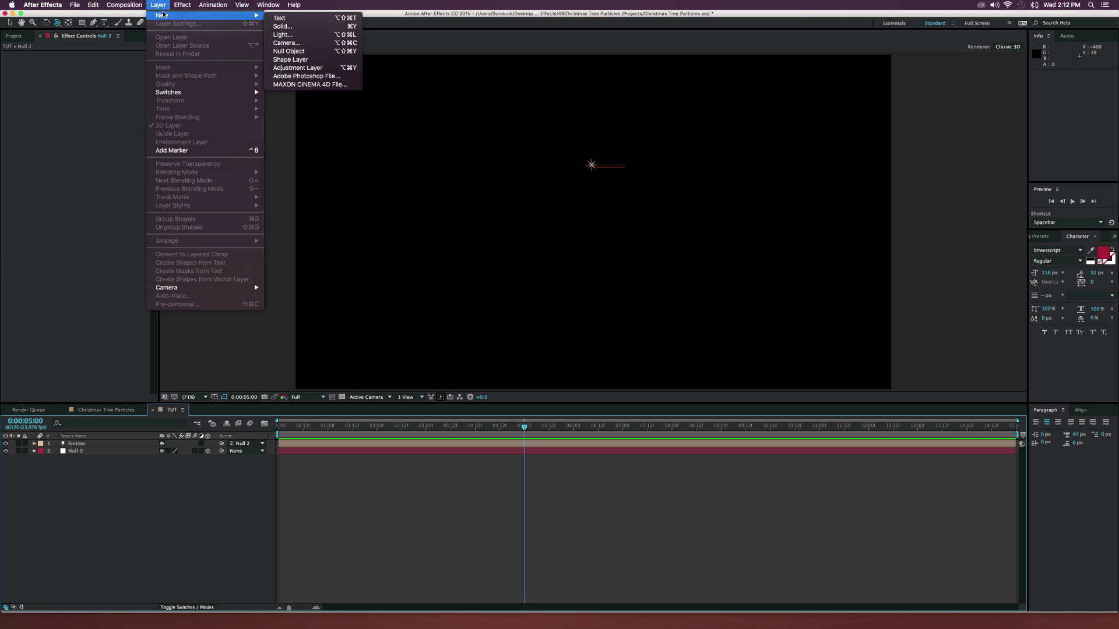
{"action": "left_click", "coordinate": [301, 26]}
{"action": "type", "text": "Particles"}
{"action": "key", "text": "Return"}
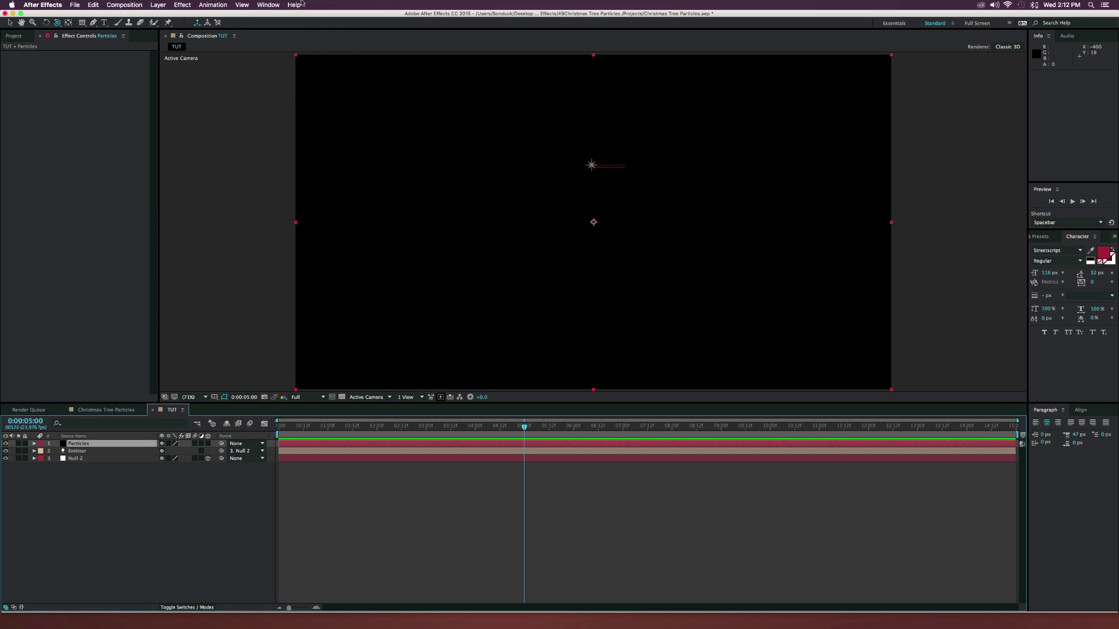
Apply Trapcode Particular to the Particles solid.
{"action": "left_click", "coordinate": [182, 5]}
{"action": "mouse_move", "coordinate": [194, 228]}
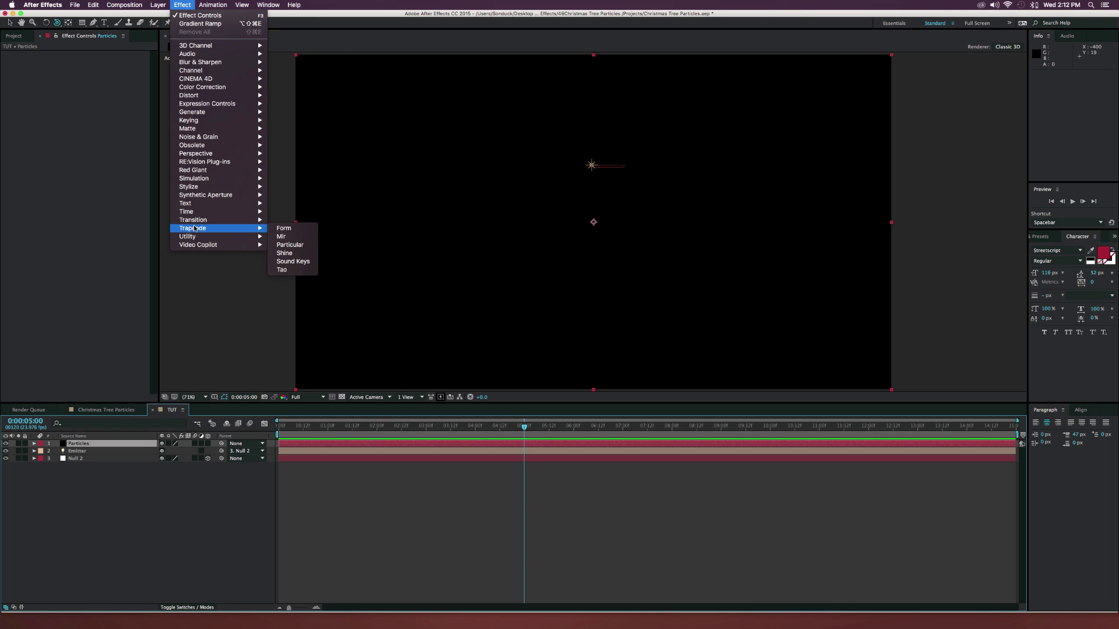
{"action": "left_click", "coordinate": [290, 244]}
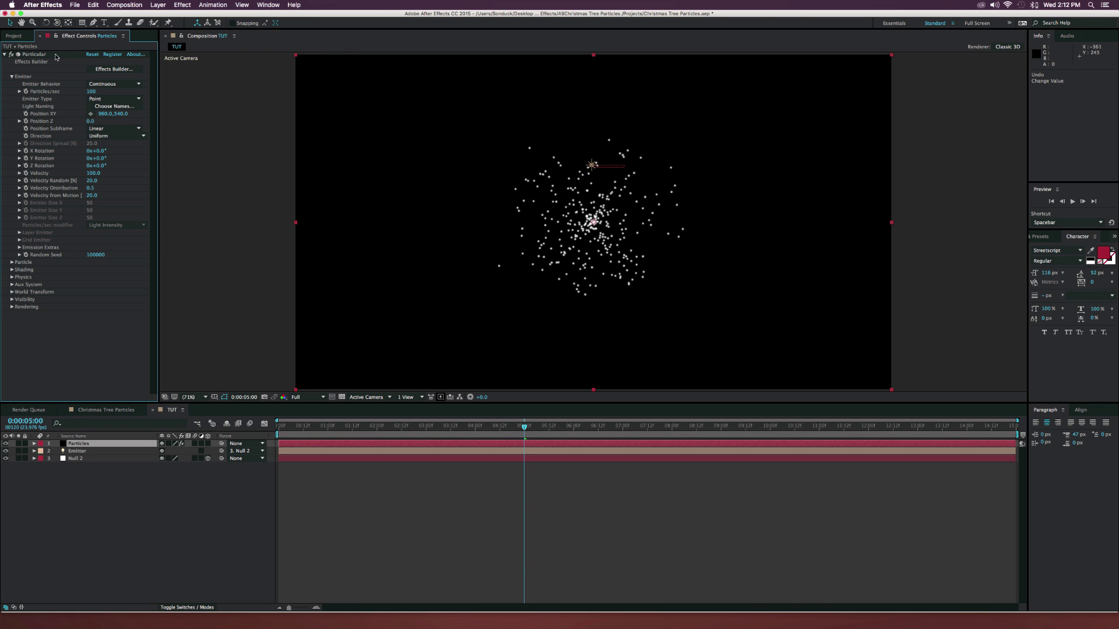
Set Particular's Emitter Type to Light(s) and preview the result.
{"action": "left_click", "coordinate": [114, 98]}
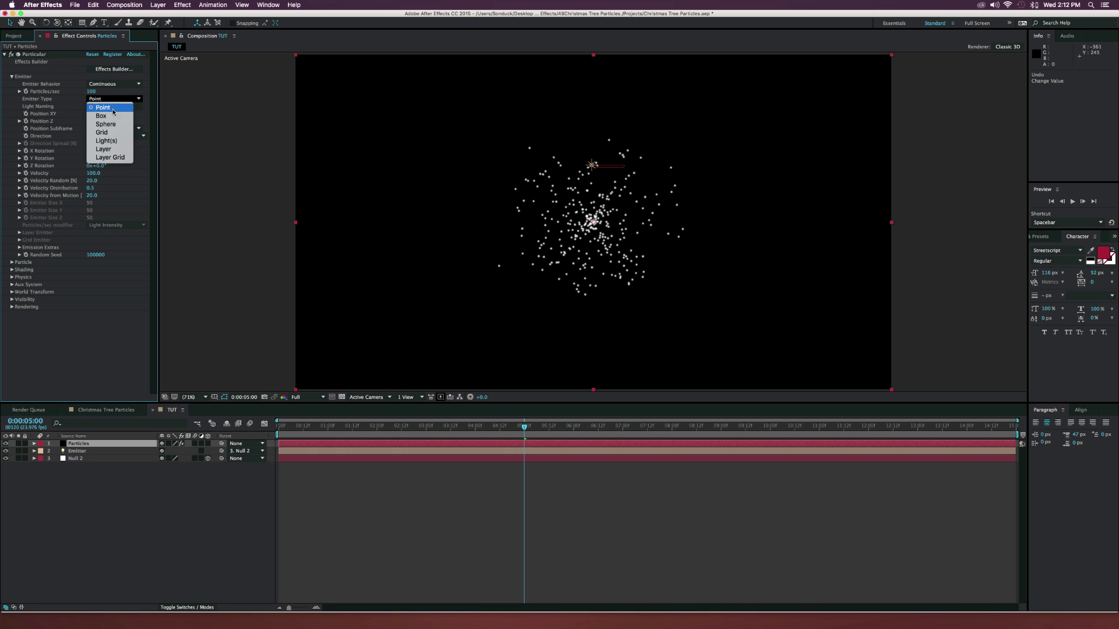
{"action": "left_click", "coordinate": [110, 140]}
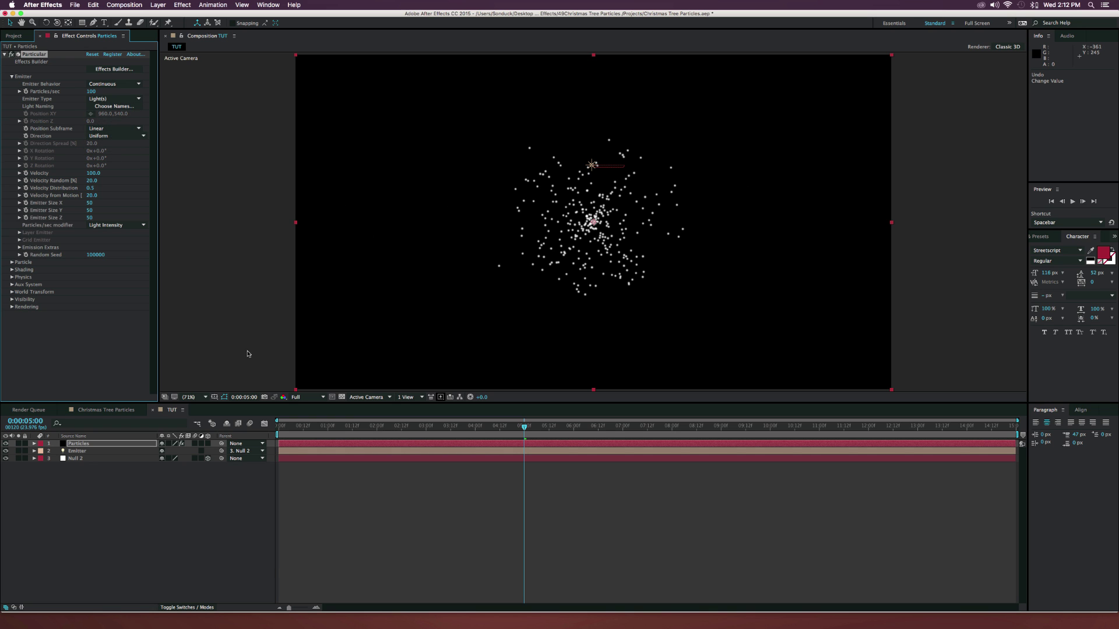
{"action": "left_click", "coordinate": [204, 550]}
{"action": "left_click_drag", "start_coordinate": [307, 428], "coordinate": [498, 430]}
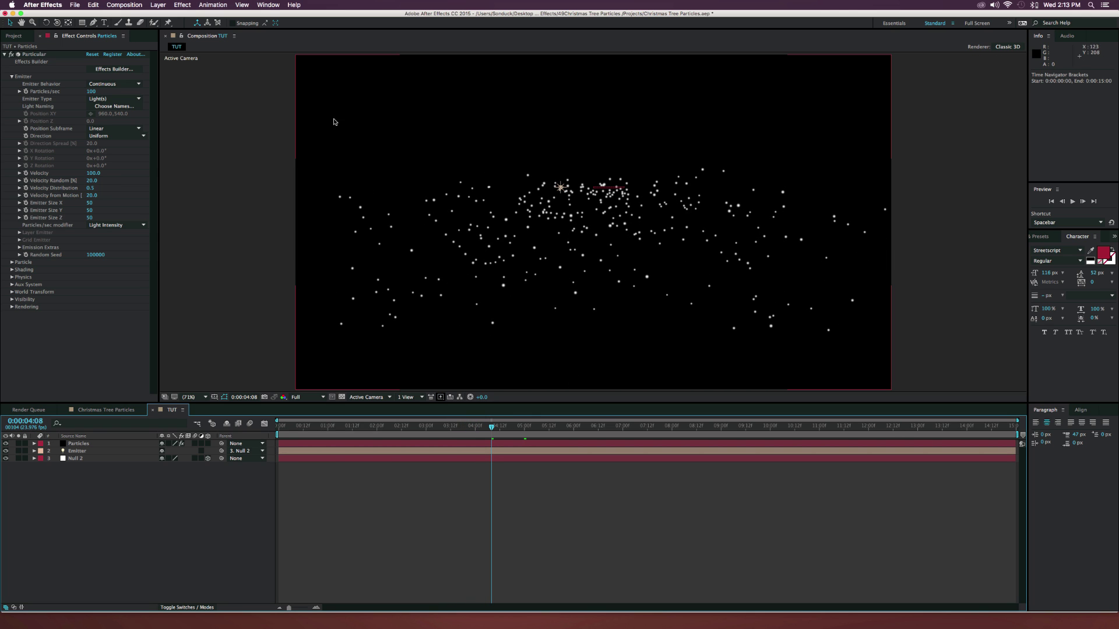
Set Velocity to 20 and Velocity from Motion to 0.
{"action": "left_click", "coordinate": [92, 174]}
{"action": "type", "text": "20"}
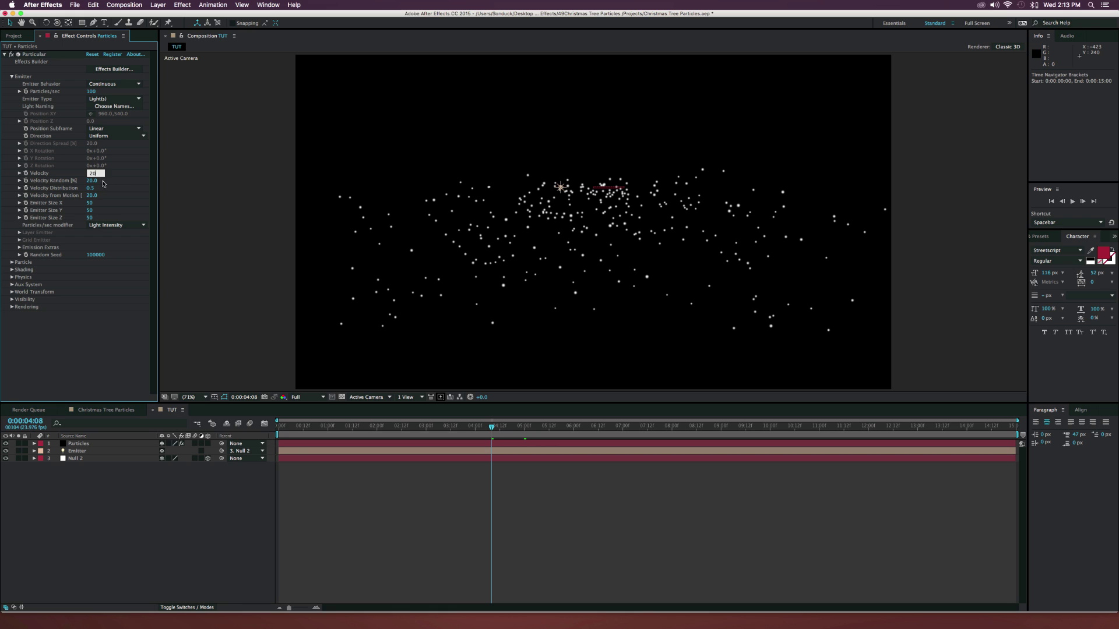
{"action": "key", "text": "Return"}
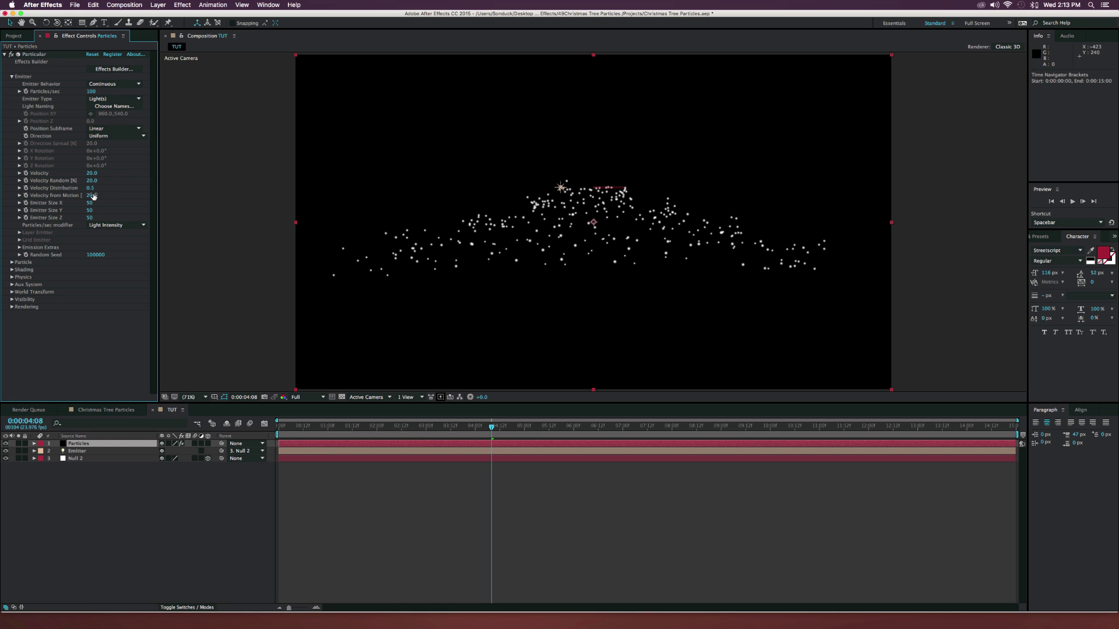
{"action": "left_click", "coordinate": [91, 195]}
{"action": "type", "text": "0"}
{"action": "key", "text": "Return"}
Set Emitter Size X, Y and Z all to 0.
{"action": "left_click", "coordinate": [92, 203]}
{"action": "type", "text": "0"}
{"action": "key", "text": "Return"}
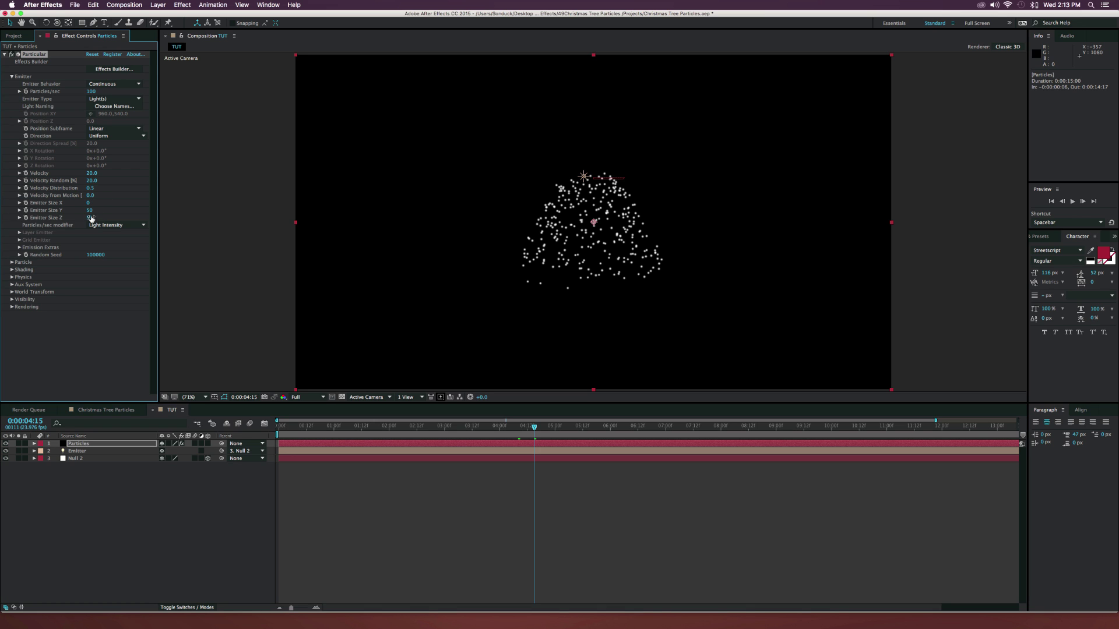
{"action": "left_click", "coordinate": [91, 217]}
{"action": "type", "text": "0"}
{"action": "key", "text": "Return"}
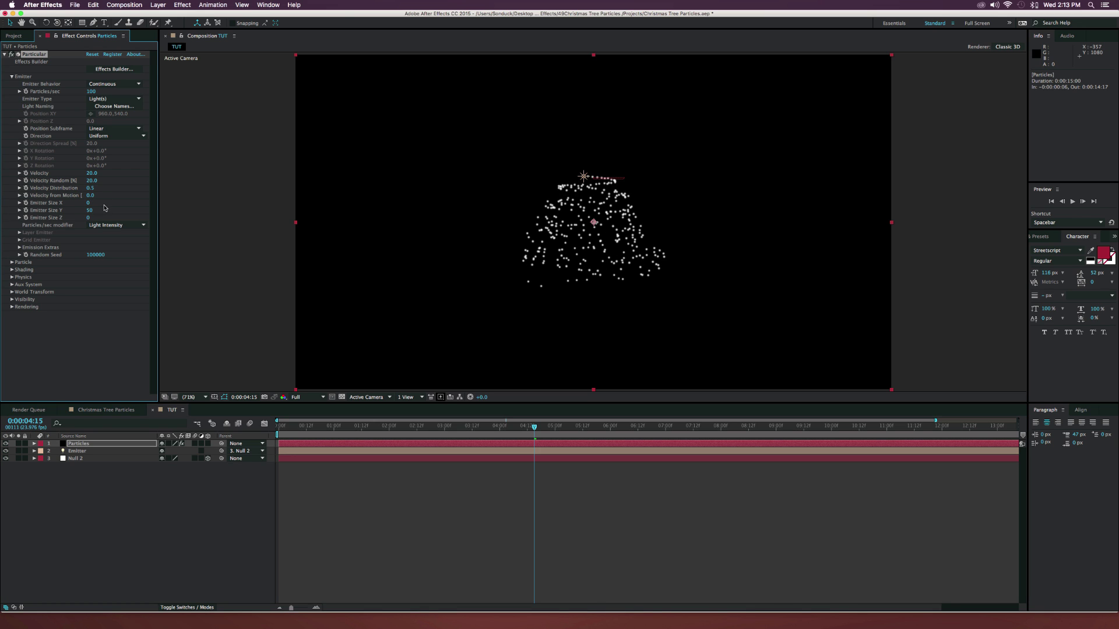
{"action": "left_click", "coordinate": [108, 210]}
{"action": "type", "text": "0"}
{"action": "key", "text": "Return"}
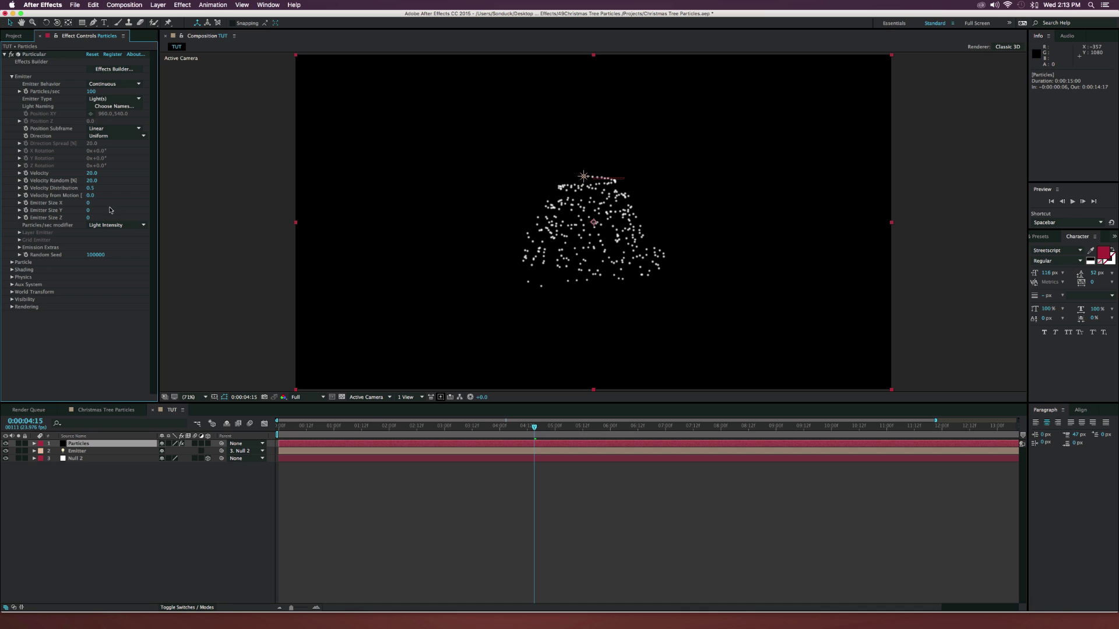
{"action": "left_click", "coordinate": [11, 263]}
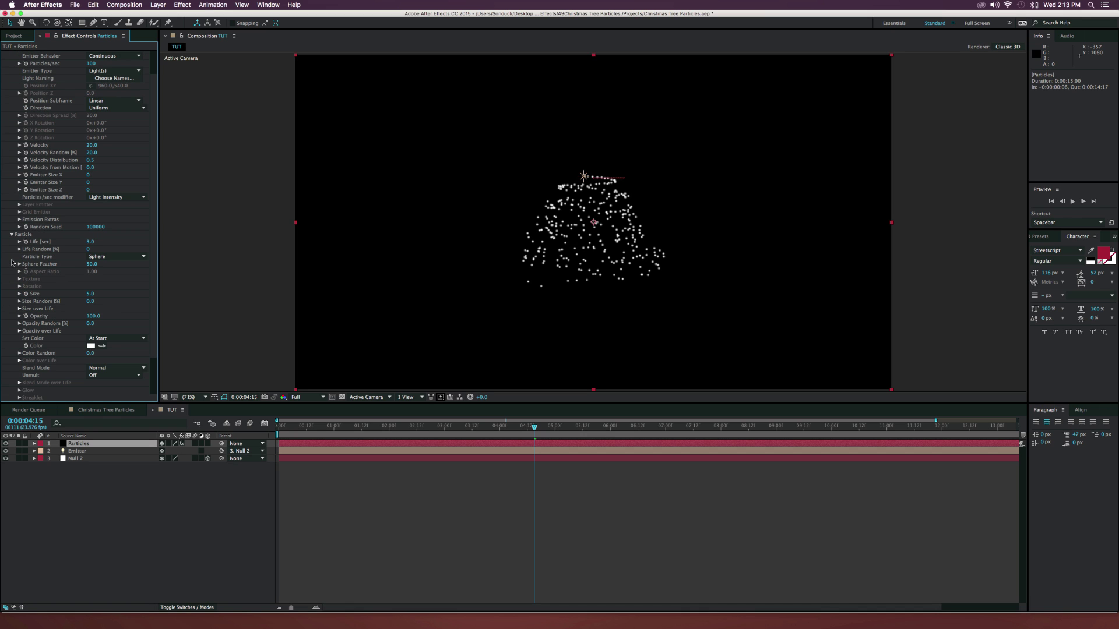
Set particle Life to 10 seconds and Size to 1.
{"action": "left_click", "coordinate": [91, 242]}
{"action": "type", "text": "10"}
{"action": "key", "text": "Return"}
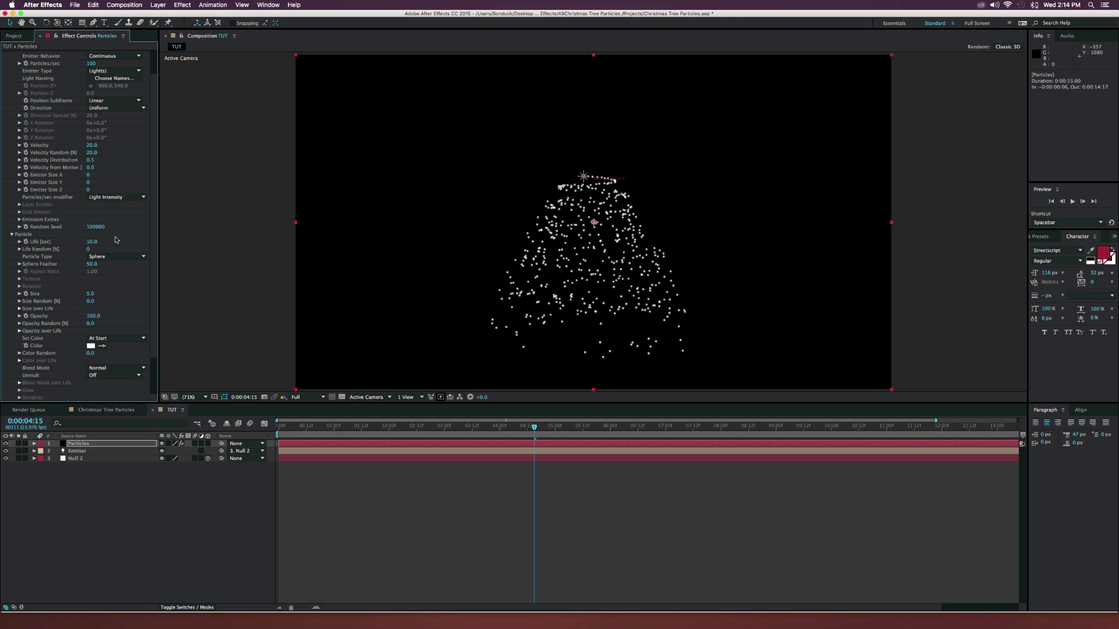
{"action": "left_click", "coordinate": [89, 255]}
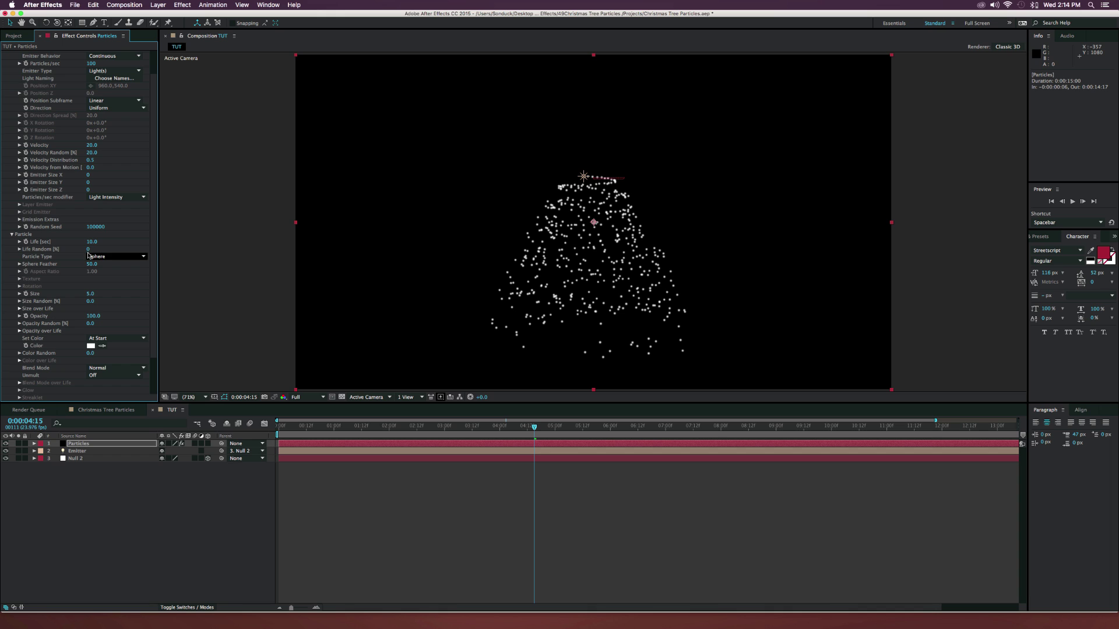
{"action": "left_click", "coordinate": [91, 294]}
{"action": "type", "text": "1"}
{"action": "key", "text": "Return"}
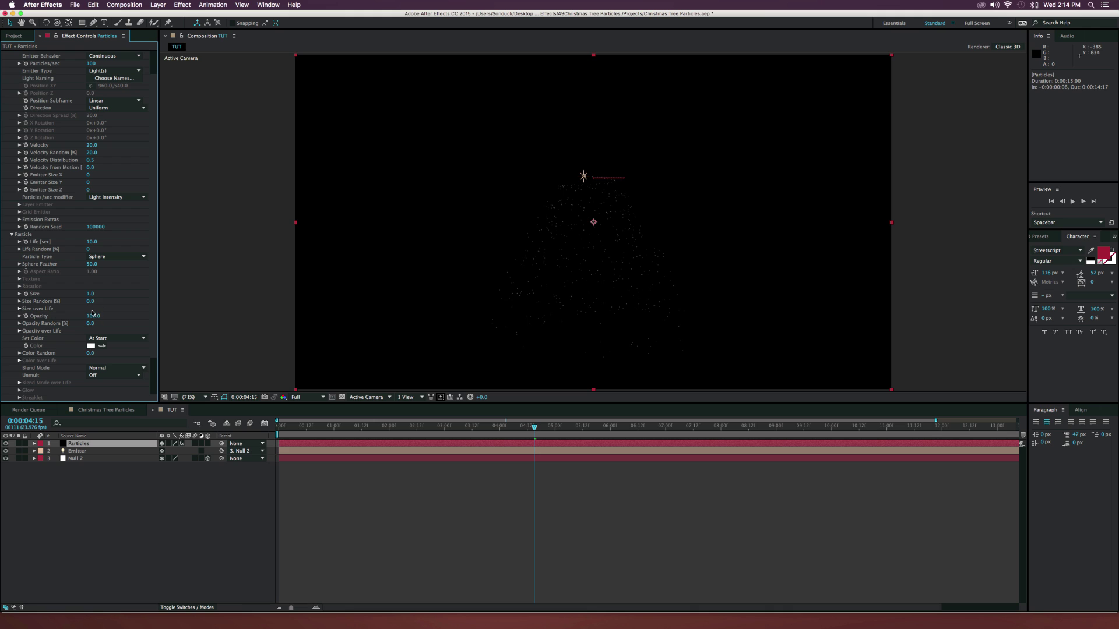
Set Size Random to 50 and expand the Physics settings.
{"action": "left_click_drag", "start_coordinate": [90, 301], "coordinate": [167, 304]}
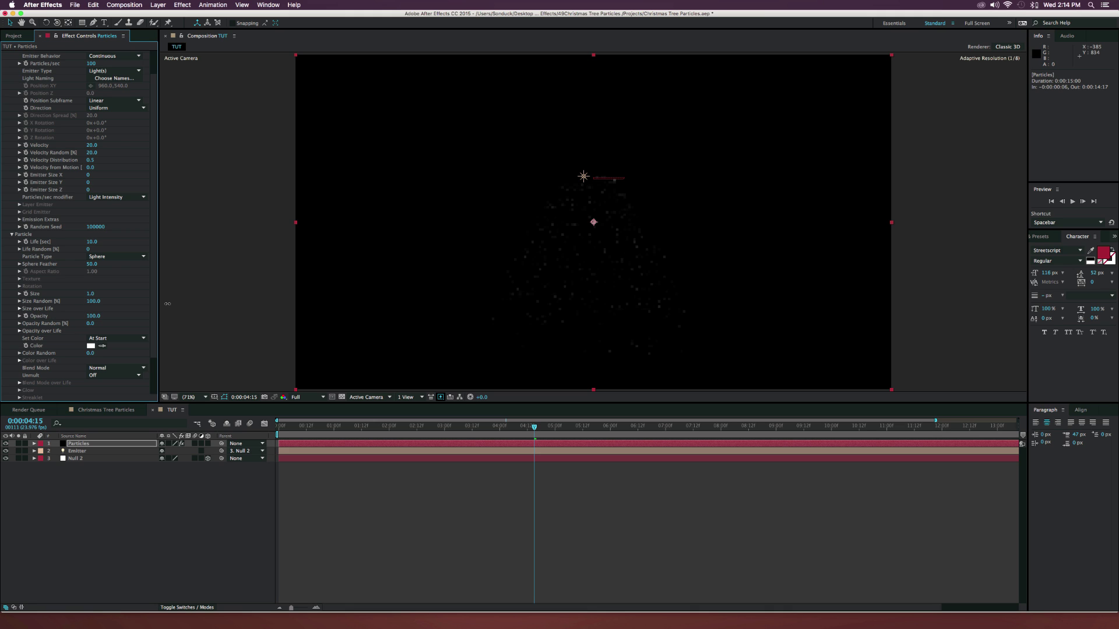
{"action": "left_click", "coordinate": [92, 301]}
{"action": "type", "text": "50"}
{"action": "key", "text": "Return"}
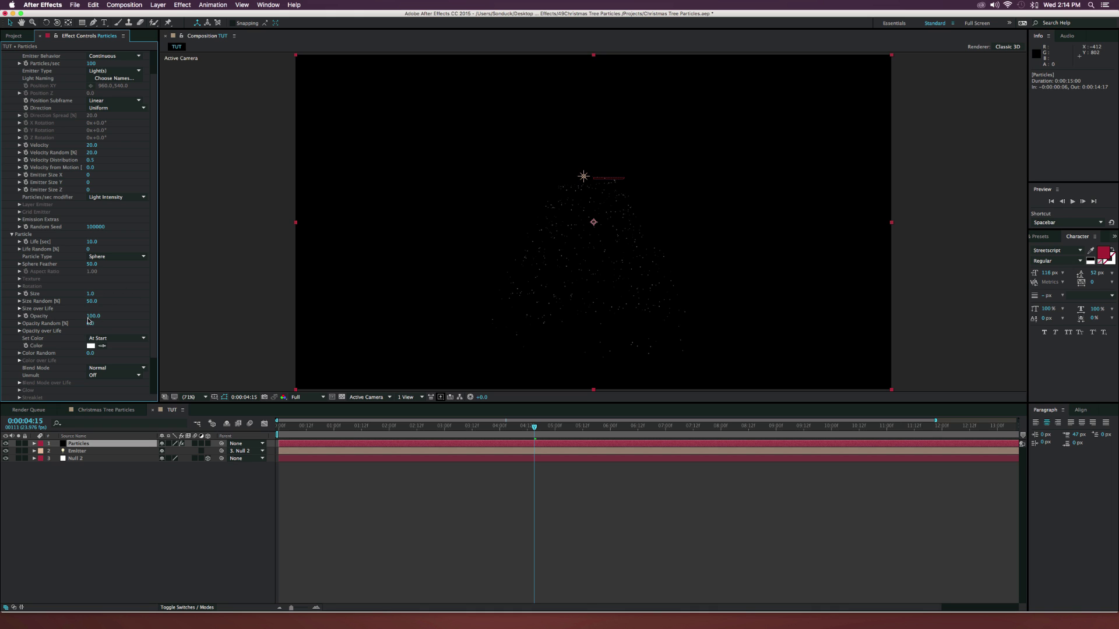
{"action": "scroll", "coordinate": [114, 317], "scroll_direction": "down", "scroll_amount": 2}
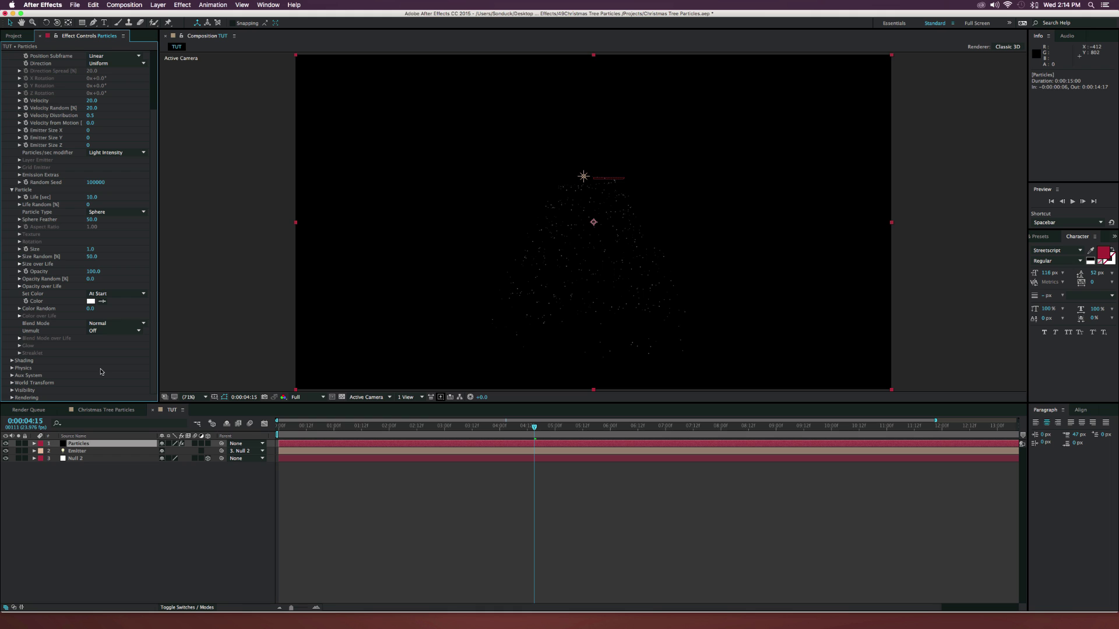
{"action": "left_click", "coordinate": [13, 369]}
{"action": "scroll", "coordinate": [93, 349], "scroll_direction": "down", "scroll_amount": 1}
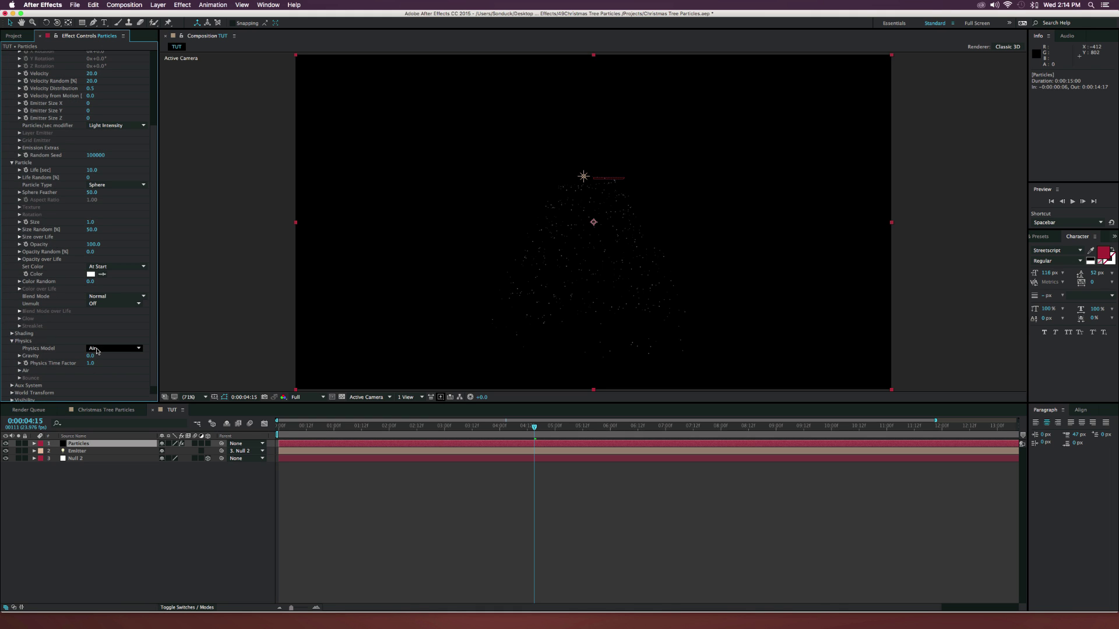
Set Air Resistance to 7.4 and particle Size to 2, scrubbing the timeline to check the spiral.
{"action": "left_click", "coordinate": [20, 371]}
{"action": "scroll", "coordinate": [55, 353], "scroll_direction": "down", "scroll_amount": 3}
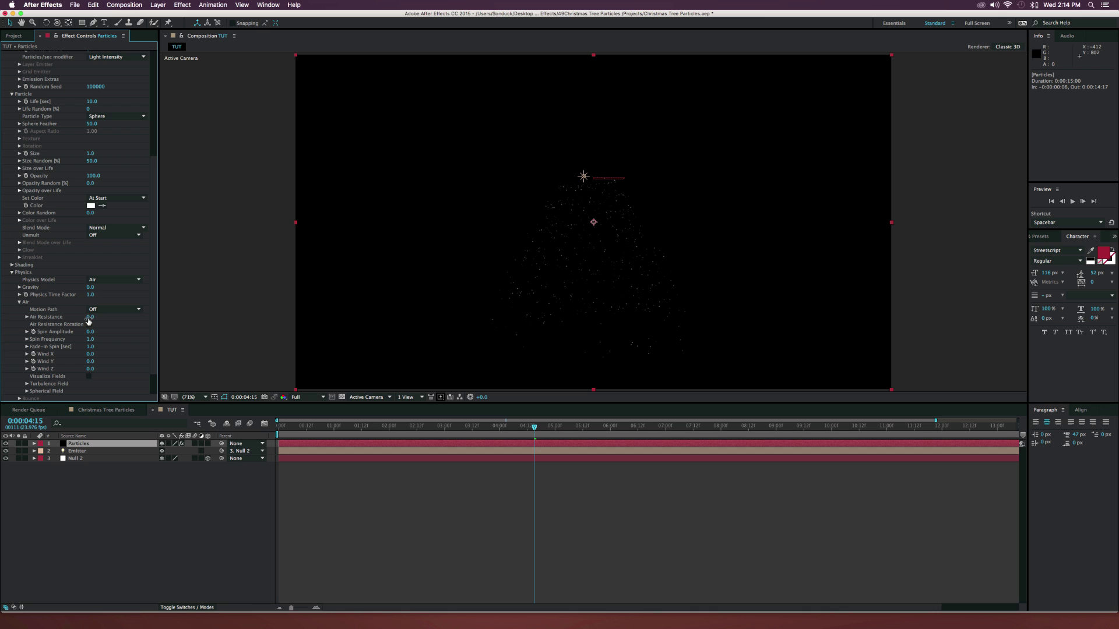
{"action": "left_click_drag", "start_coordinate": [89, 318], "coordinate": [120, 319]}
{"action": "left_click_drag", "start_coordinate": [401, 430], "coordinate": [594, 430]}
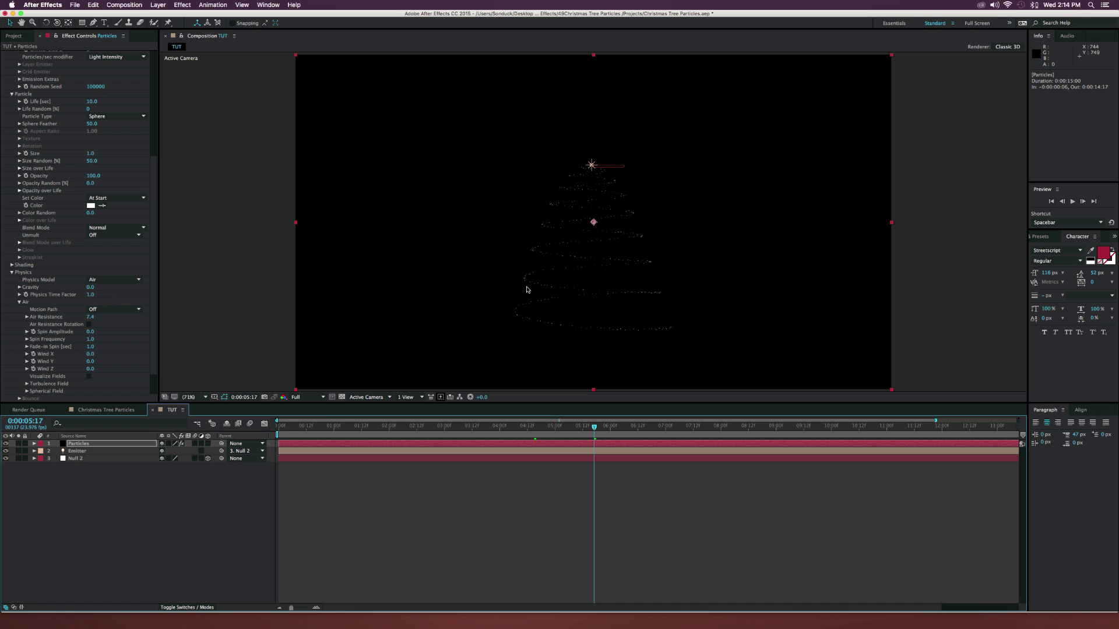
{"action": "left_click_drag", "start_coordinate": [93, 155], "coordinate": [131, 158]}
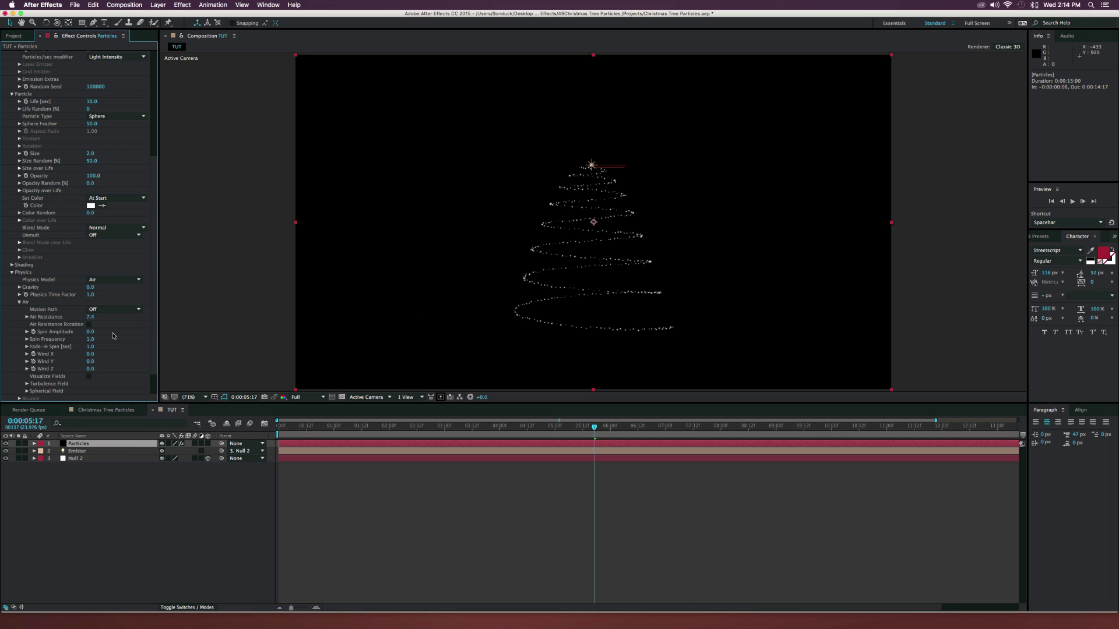
{"action": "left_click_drag", "start_coordinate": [324, 425], "coordinate": [600, 431]}
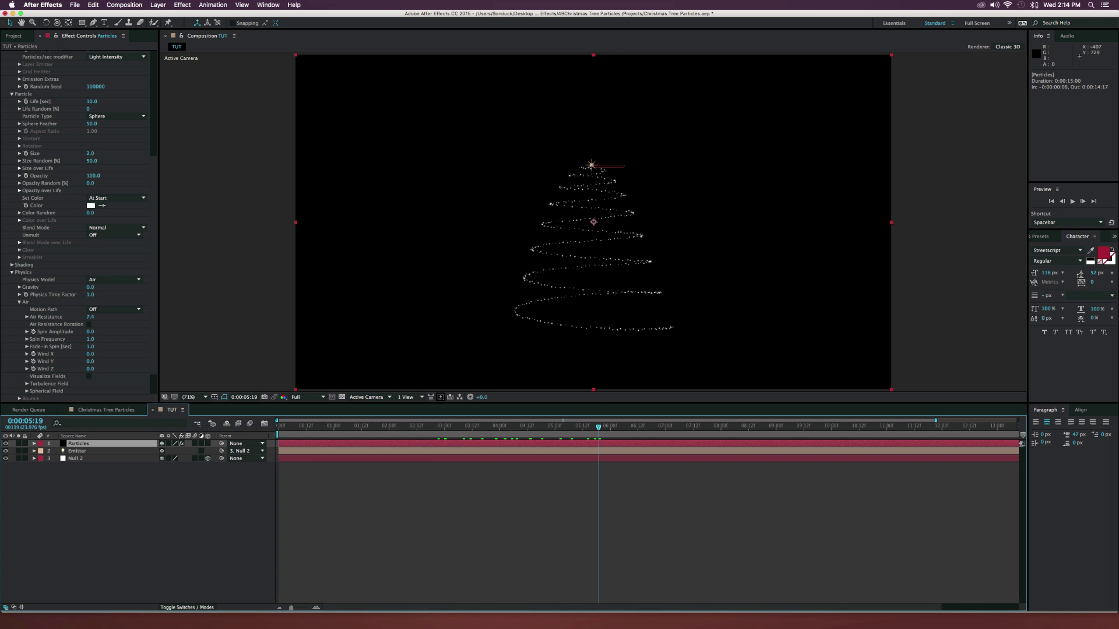
{"action": "scroll", "coordinate": [4, 344], "scroll_direction": "down", "scroll_amount": 3}
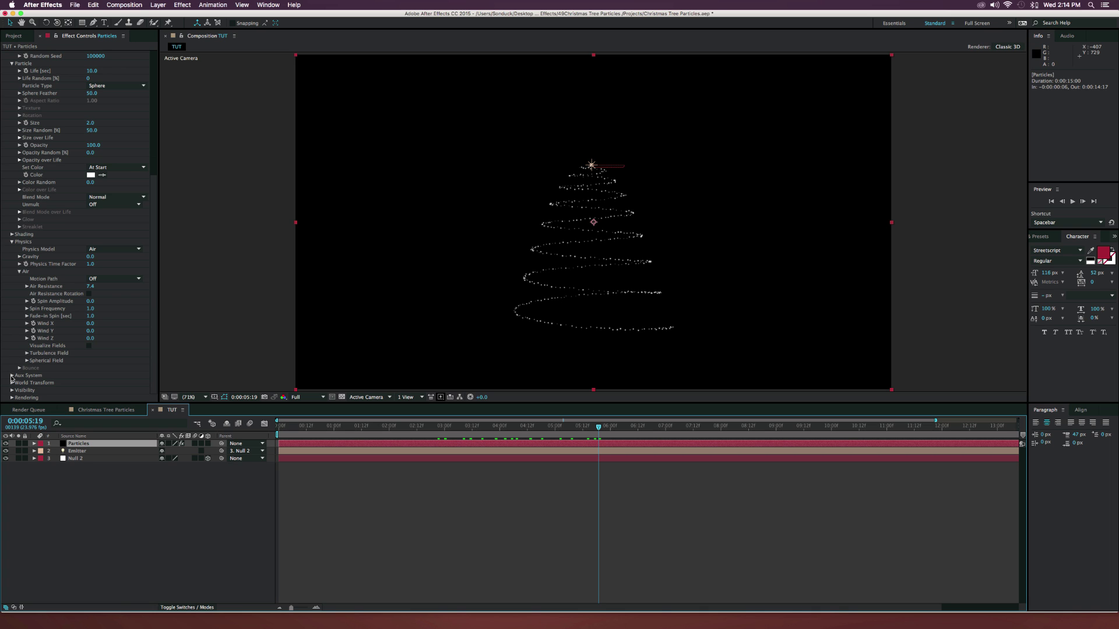
Make the Aux System emit continuously with an Emit Probability of 10.
{"action": "left_click", "coordinate": [11, 375]}
{"action": "scroll", "coordinate": [7, 315], "scroll_direction": "down", "scroll_amount": 10}
{"action": "left_click", "coordinate": [96, 263]}
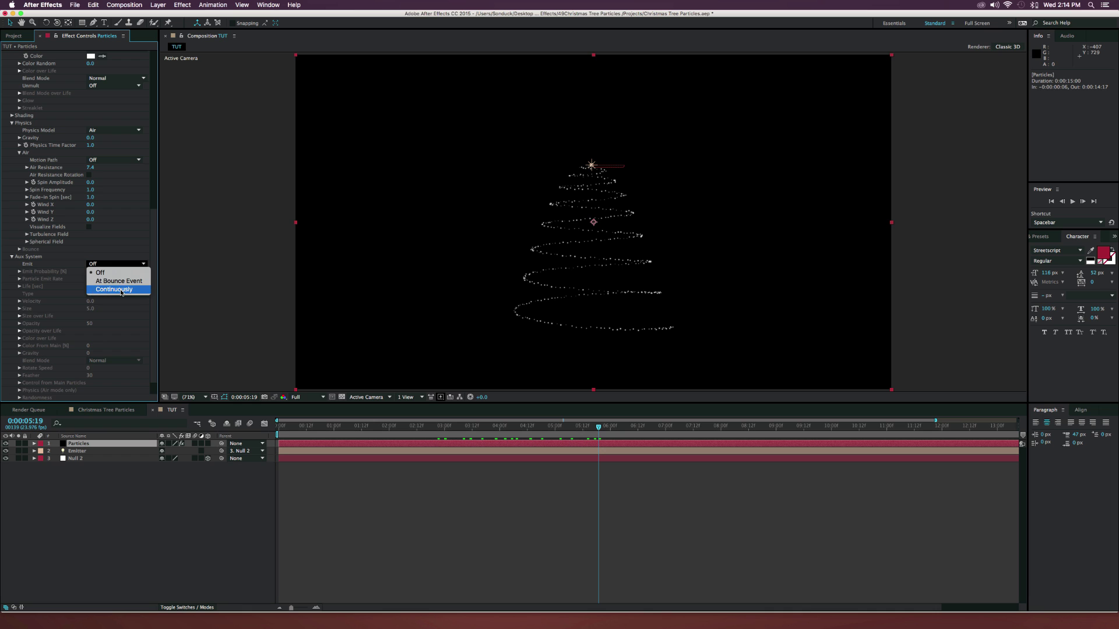
{"action": "left_click", "coordinate": [120, 290]}
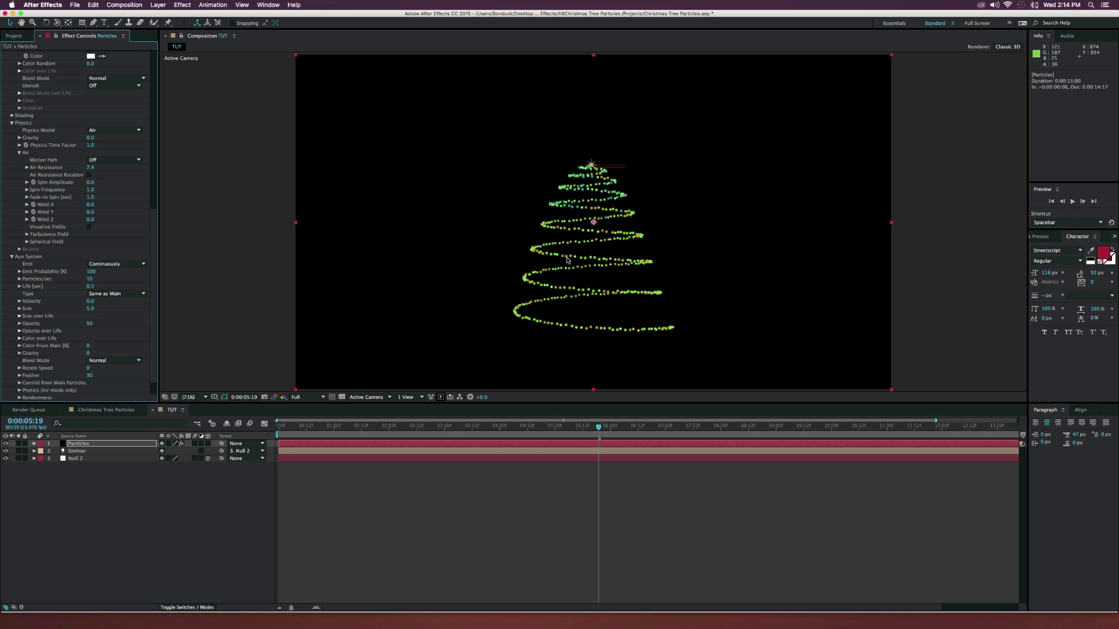
{"action": "left_click", "coordinate": [92, 273]}
{"action": "type", "text": "1"}
{"action": "key", "text": "Return"}
Set aux Particles/sec to 1 and Life to 10 seconds, then rewind to watch the spiral.
{"action": "left_click", "coordinate": [91, 279]}
{"action": "type", "text": "1"}
{"action": "key", "text": "Return"}
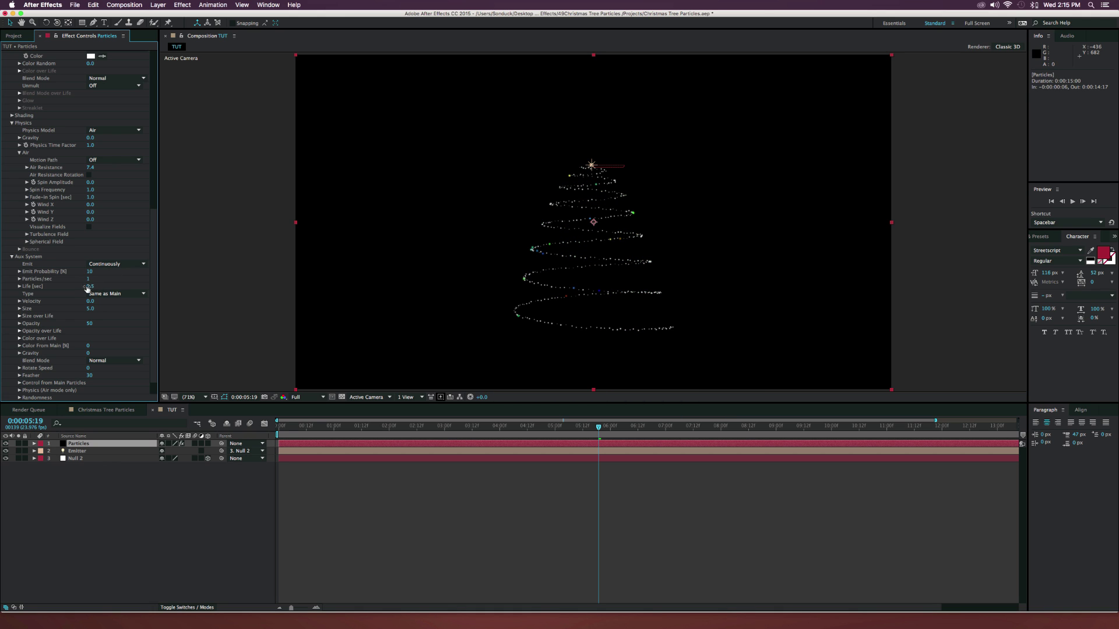
{"action": "left_click", "coordinate": [90, 286]}
{"action": "type", "text": "10"}
{"action": "key", "text": "Return"}
{"action": "left_click_drag", "start_coordinate": [481, 425], "coordinate": [632, 425]}
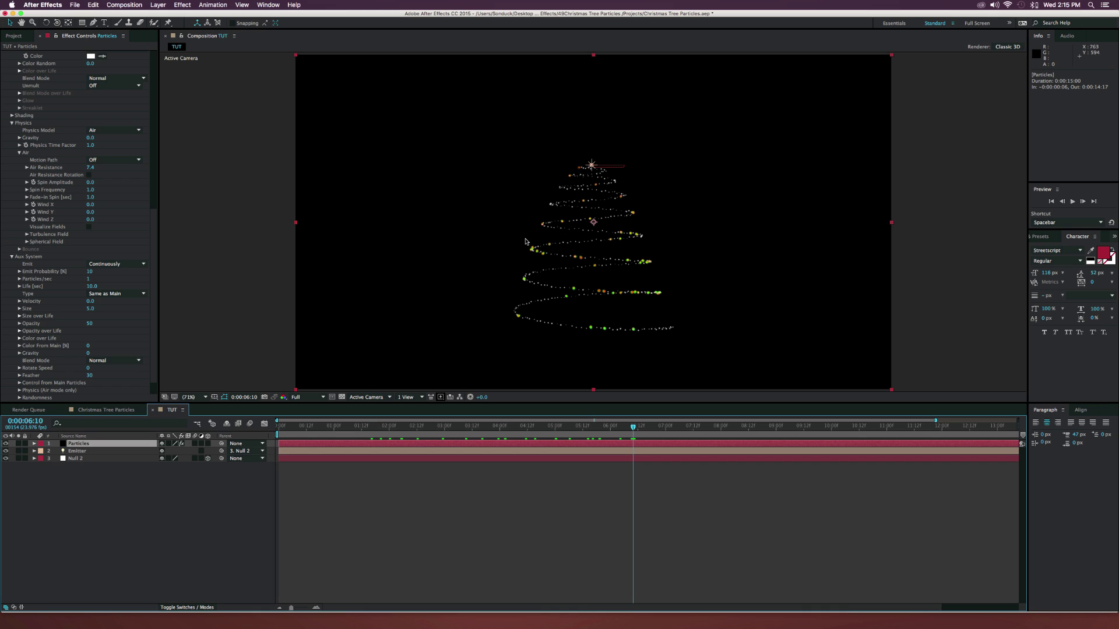
Give aux particles Velocity 10, Size 1 and Gravity 15, and preview the falling sparks.
{"action": "left_click", "coordinate": [91, 302]}
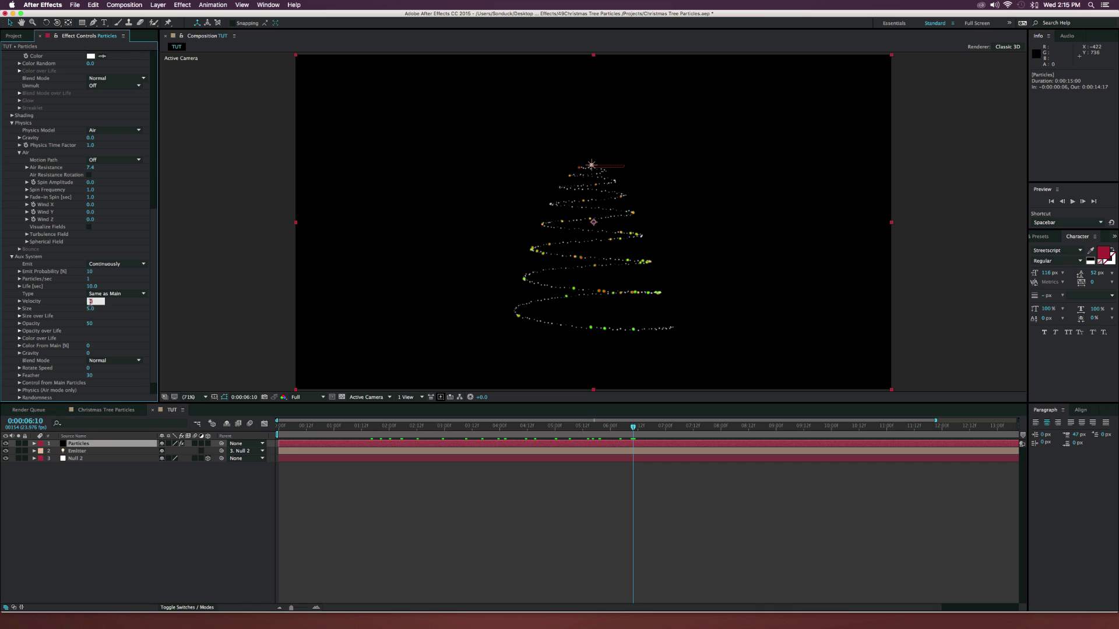
{"action": "type", "text": "10"}
{"action": "key", "text": "Return"}
{"action": "left_click", "coordinate": [91, 308]}
{"action": "type", "text": "1"}
{"action": "key", "text": "Return"}
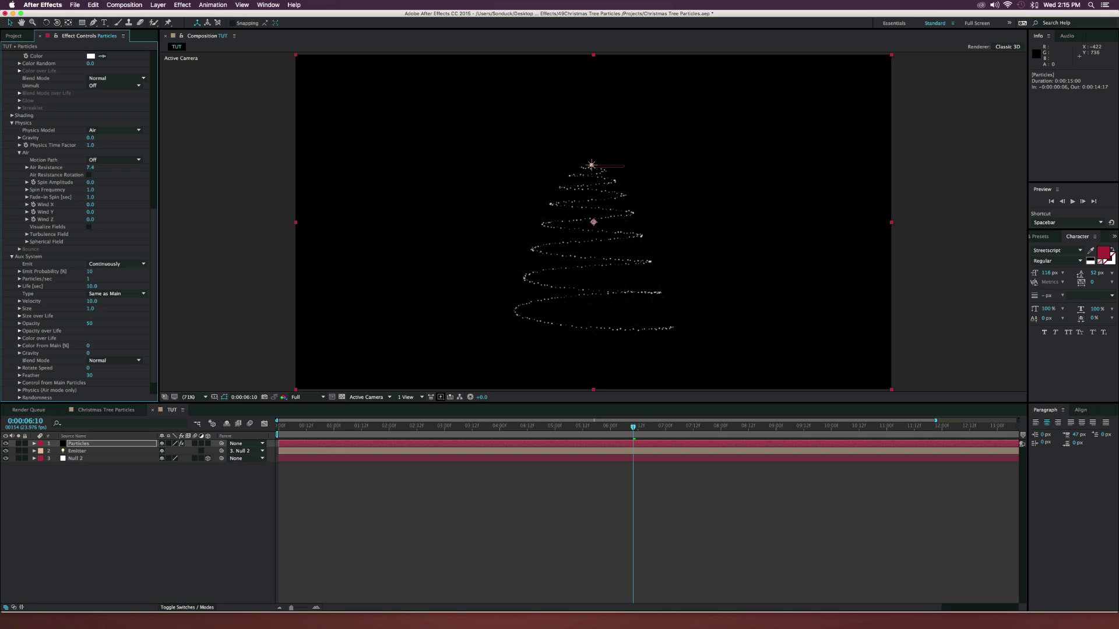
{"action": "left_click", "coordinate": [87, 353]}
{"action": "type", "text": "15"}
{"action": "key", "text": "Return"}
{"action": "left_click_drag", "start_coordinate": [322, 432], "coordinate": [564, 438]}
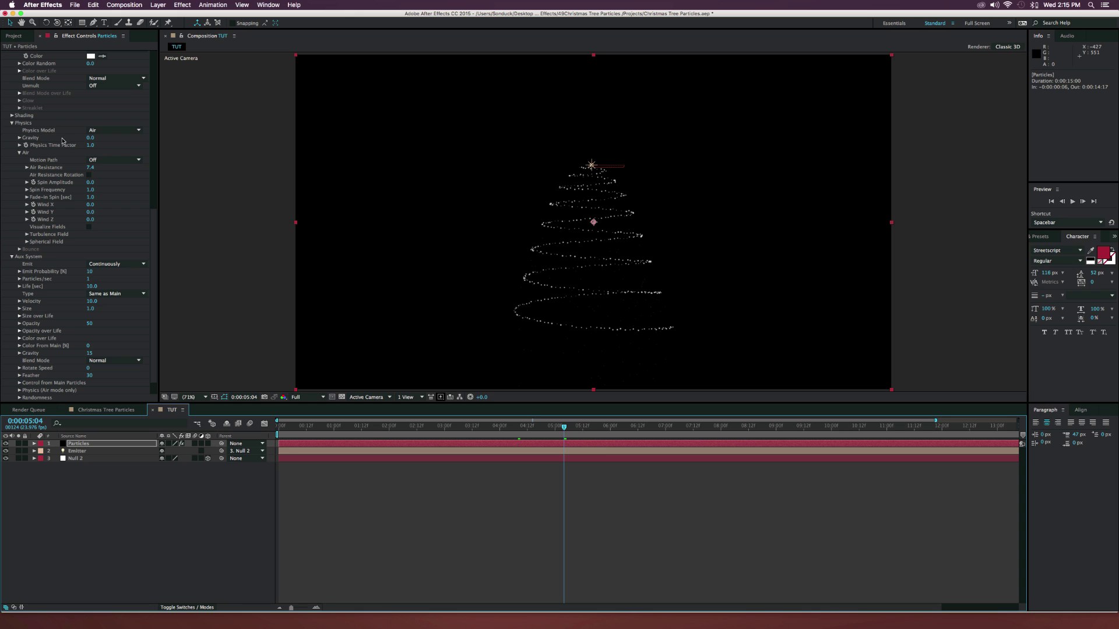
Set the main particle Size to 1.
{"action": "scroll", "coordinate": [68, 135], "scroll_direction": "up", "scroll_amount": 6}
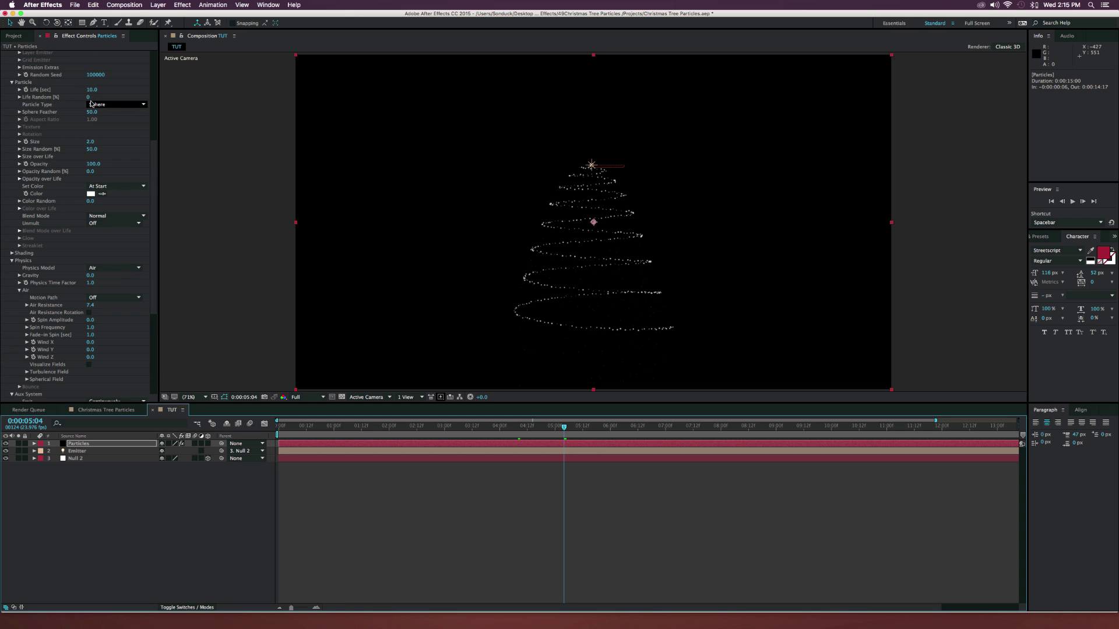
{"action": "left_click", "coordinate": [89, 141]}
{"action": "type", "text": "1"}
{"action": "key", "text": "Return"}
Set the emitter to 2000 Particles/sec and scrub the timeline to check the denser tree.
{"action": "scroll", "coordinate": [114, 149], "scroll_direction": "up", "scroll_amount": 8}
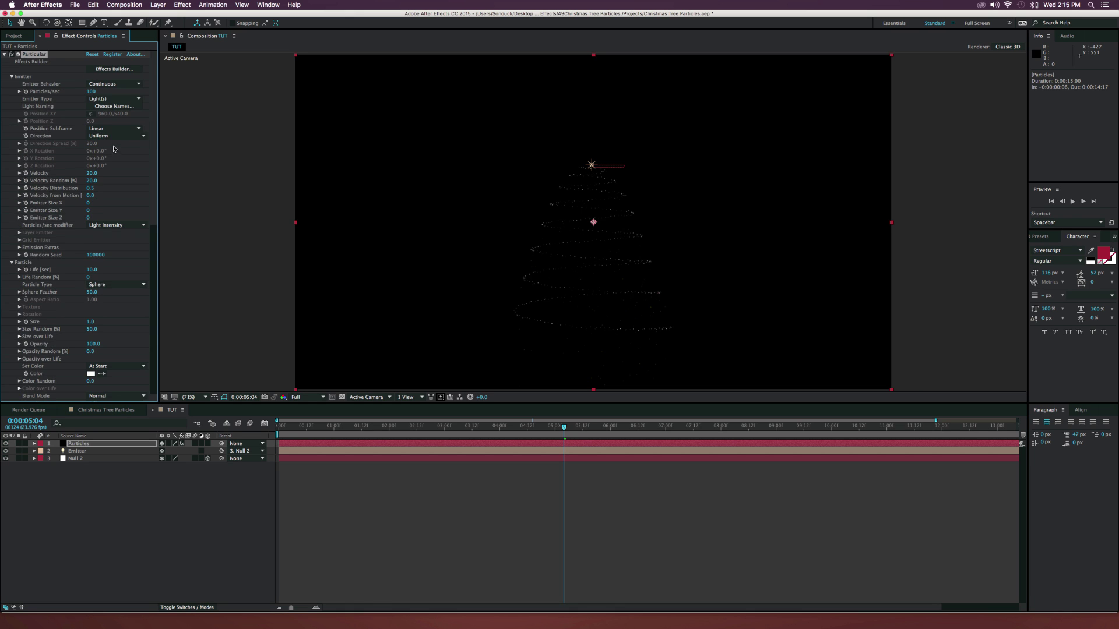
{"action": "left_click", "coordinate": [92, 92]}
{"action": "type", "text": "2000"}
{"action": "key", "text": "Return"}
{"action": "left_click_drag", "start_coordinate": [441, 430], "coordinate": [601, 431]}
{"action": "scroll", "coordinate": [66, 294], "scroll_direction": "down", "scroll_amount": 10}
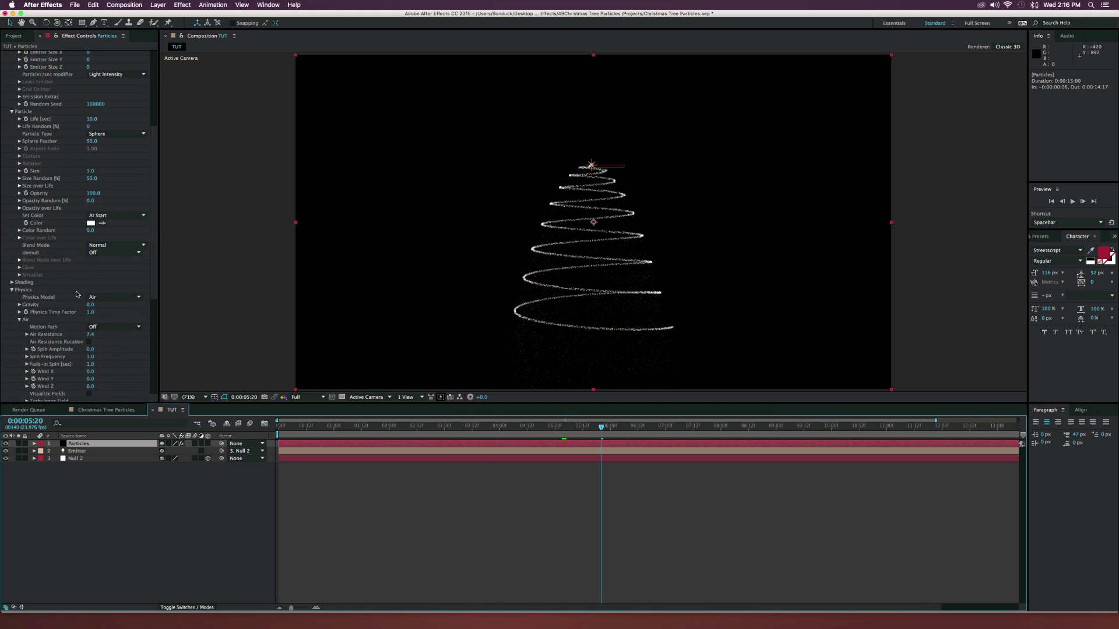
{"action": "scroll", "coordinate": [76, 294], "scroll_direction": "down", "scroll_amount": 9}
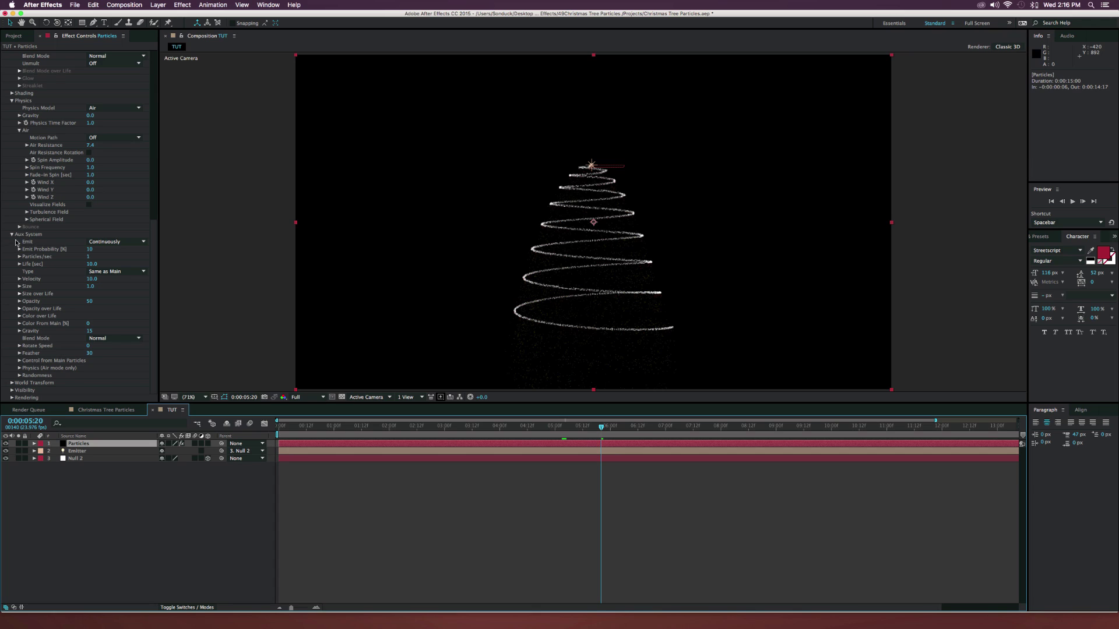
Apply a yellow-to-purple Color over Life preset and set particle colour to Random from Gradient.
{"action": "left_click", "coordinate": [19, 316]}
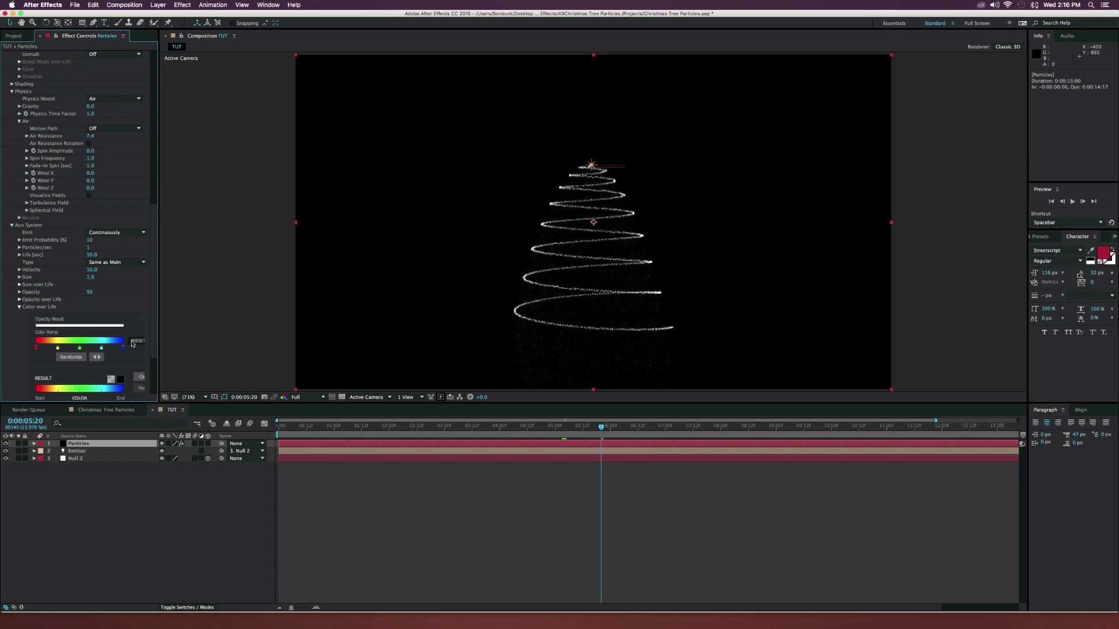
{"action": "left_click", "coordinate": [138, 342]}
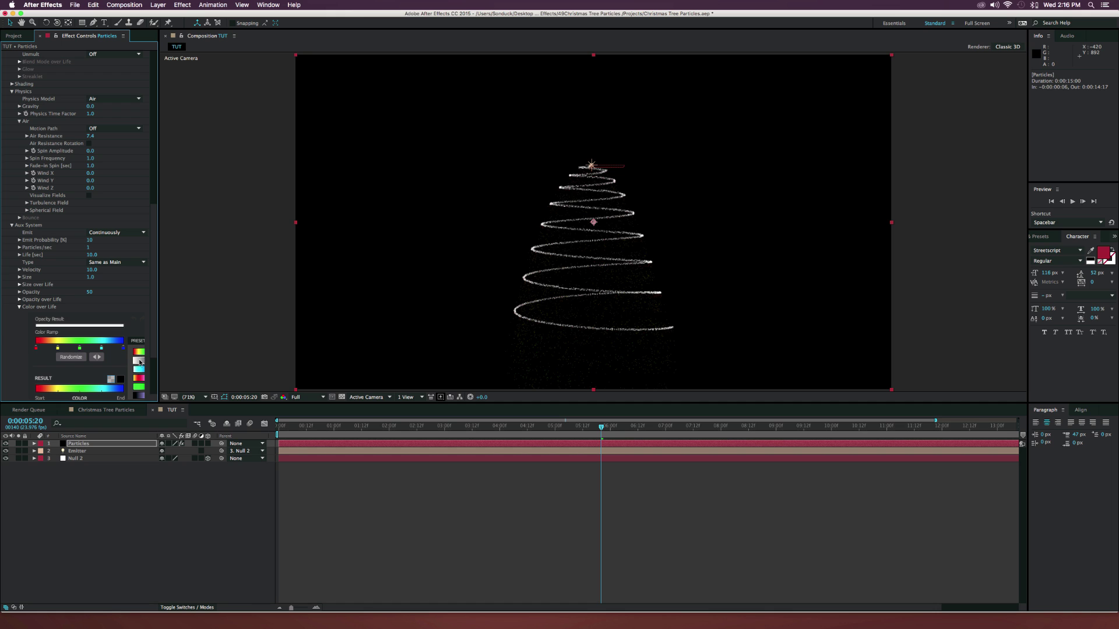
{"action": "left_click", "coordinate": [138, 379]}
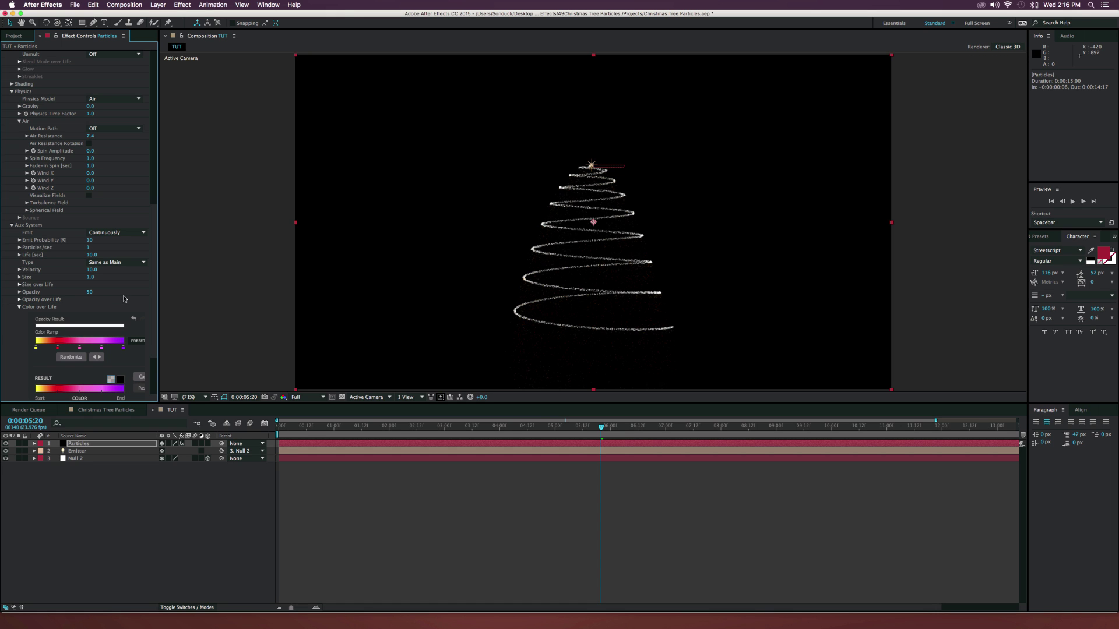
{"action": "scroll", "coordinate": [20, 290], "scroll_direction": "up", "scroll_amount": 10}
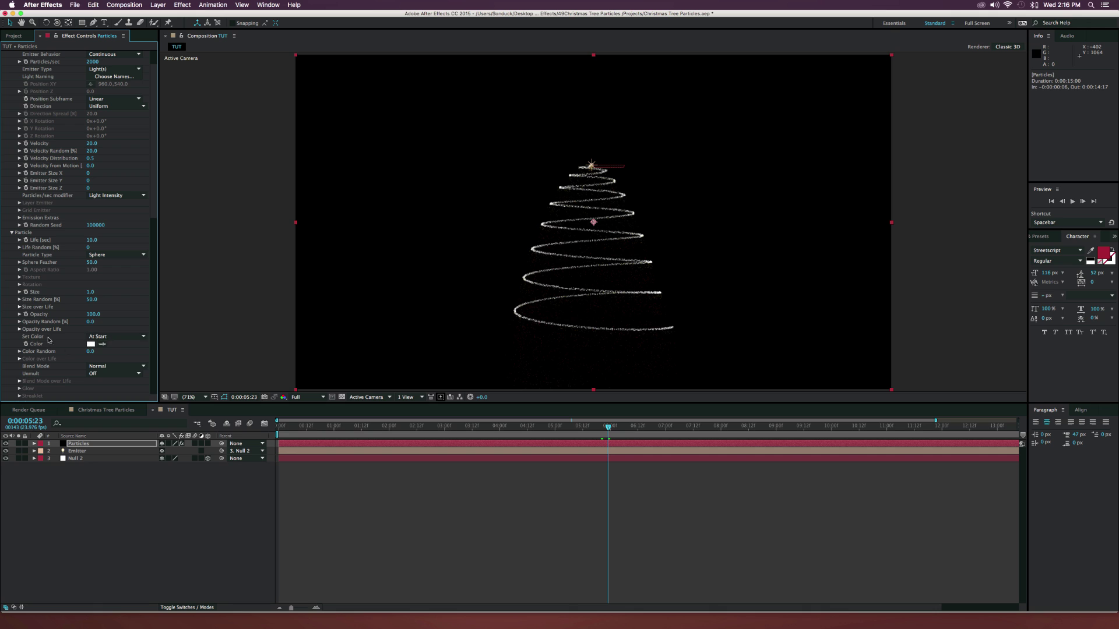
{"action": "left_click", "coordinate": [116, 337]}
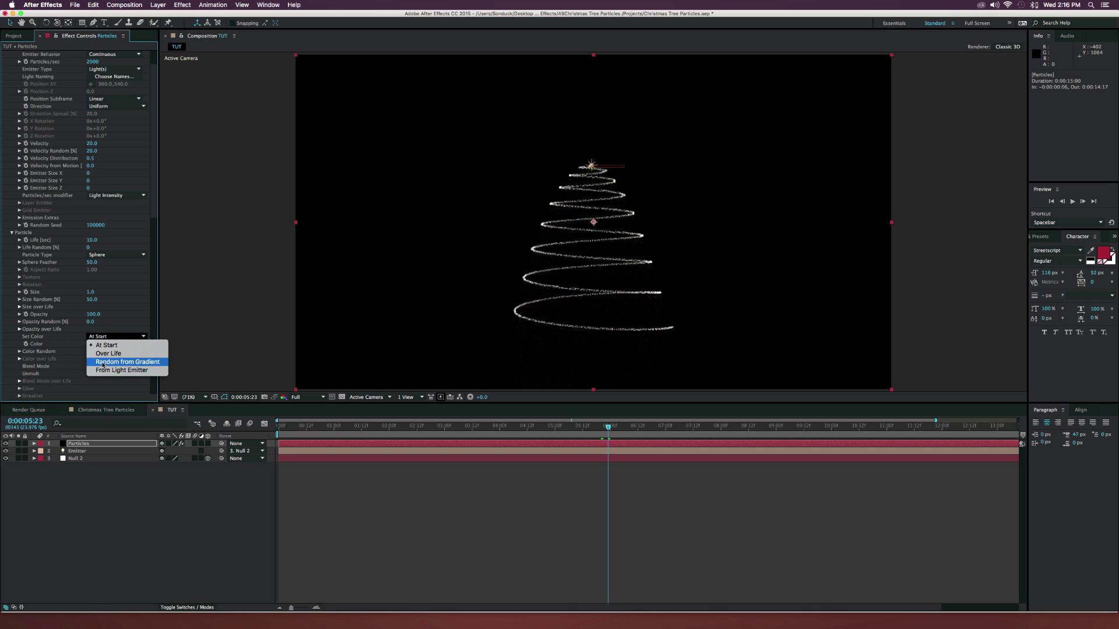
{"action": "left_click", "coordinate": [117, 362]}
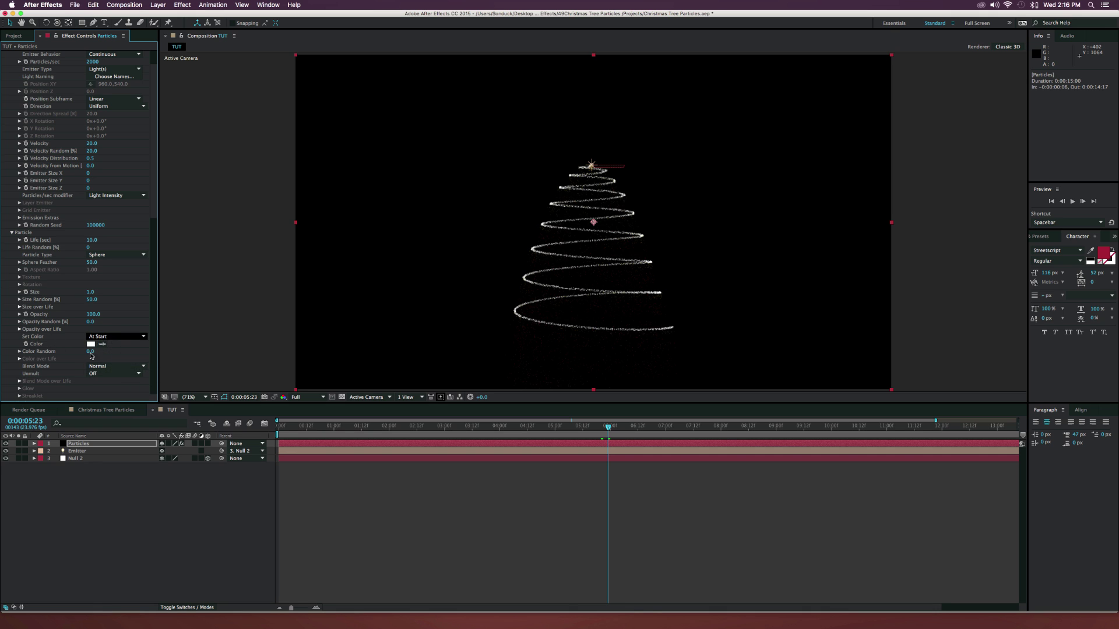
{"action": "left_click", "coordinate": [19, 351]}
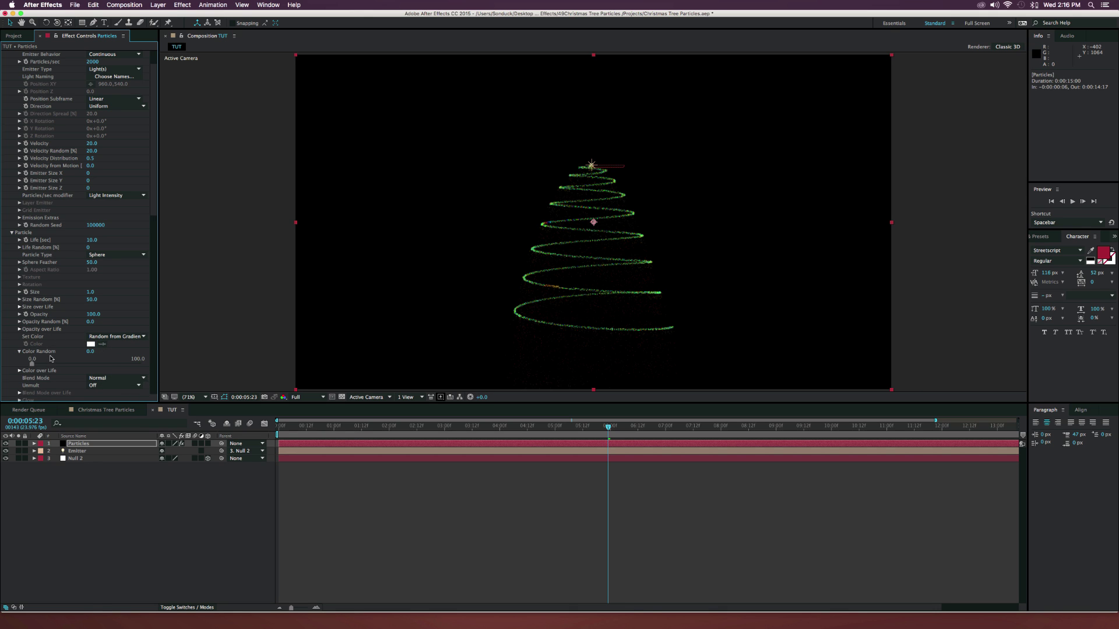
{"action": "left_click", "coordinate": [20, 352]}
Switch the Color over Life gradient to the cyan-to-blue preset.
{"action": "left_click", "coordinate": [19, 359]}
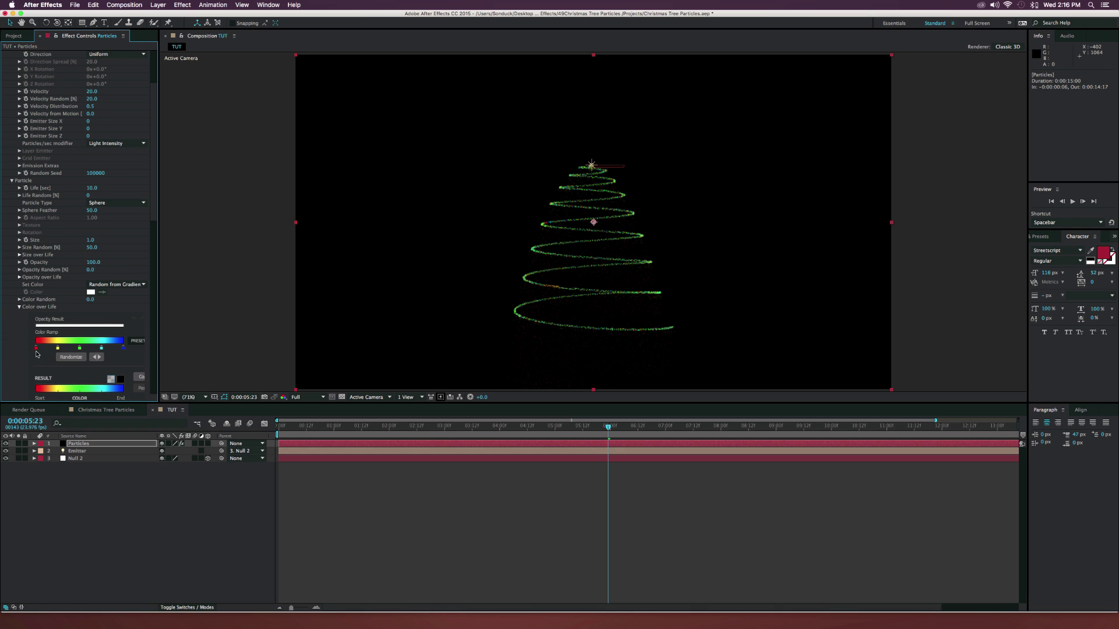
{"action": "scroll", "coordinate": [46, 349], "scroll_direction": "down", "scroll_amount": 4}
{"action": "left_click", "coordinate": [140, 322]}
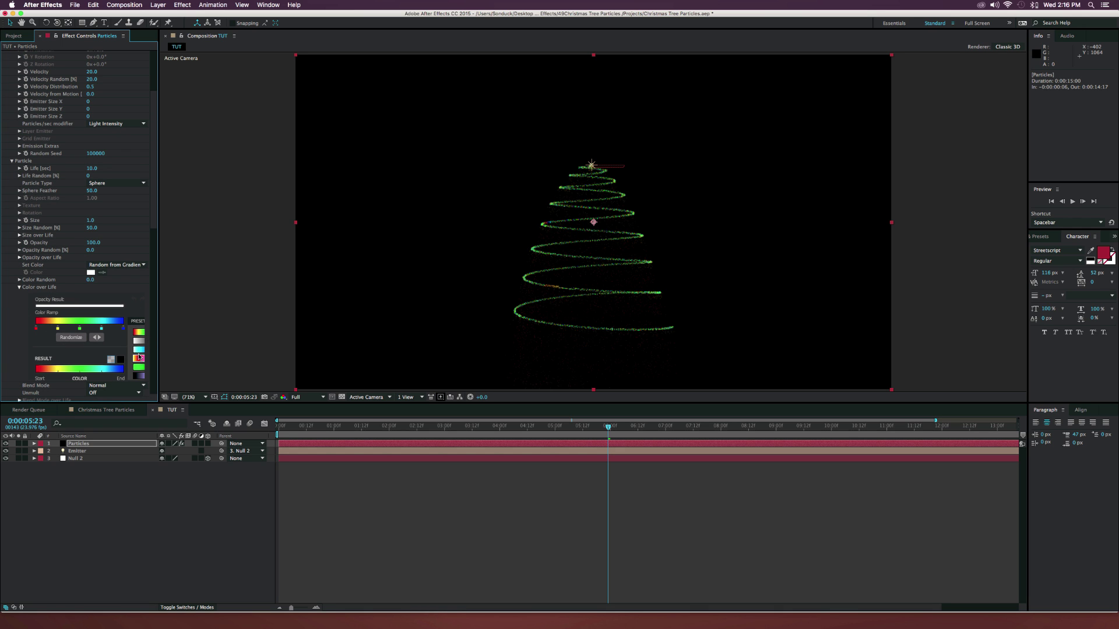
{"action": "left_click", "coordinate": [140, 350]}
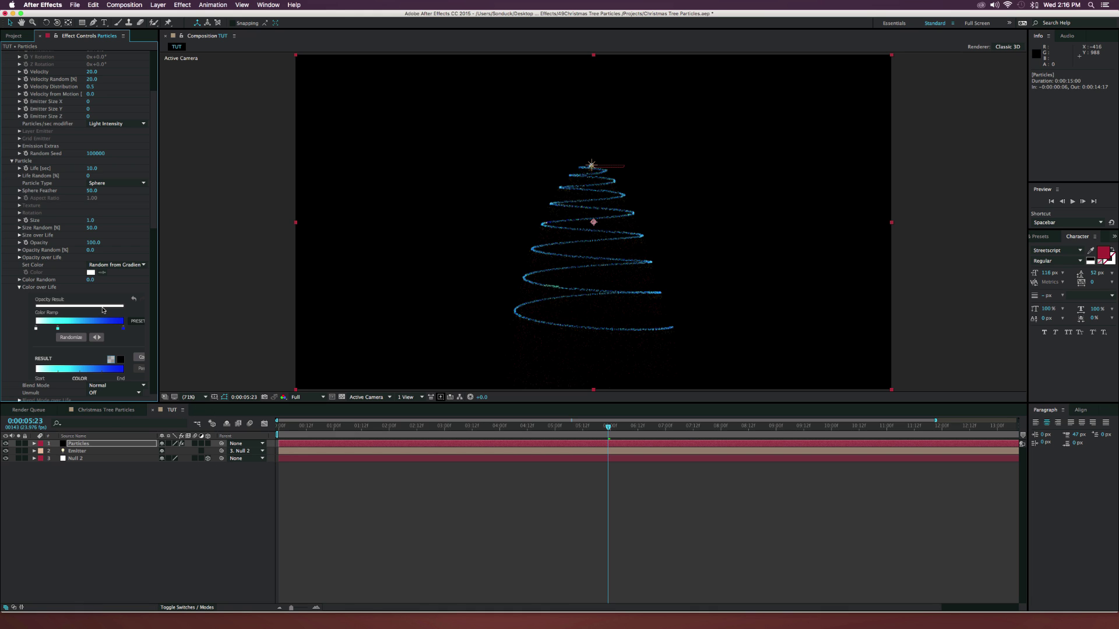
{"action": "left_click", "coordinate": [141, 549]}
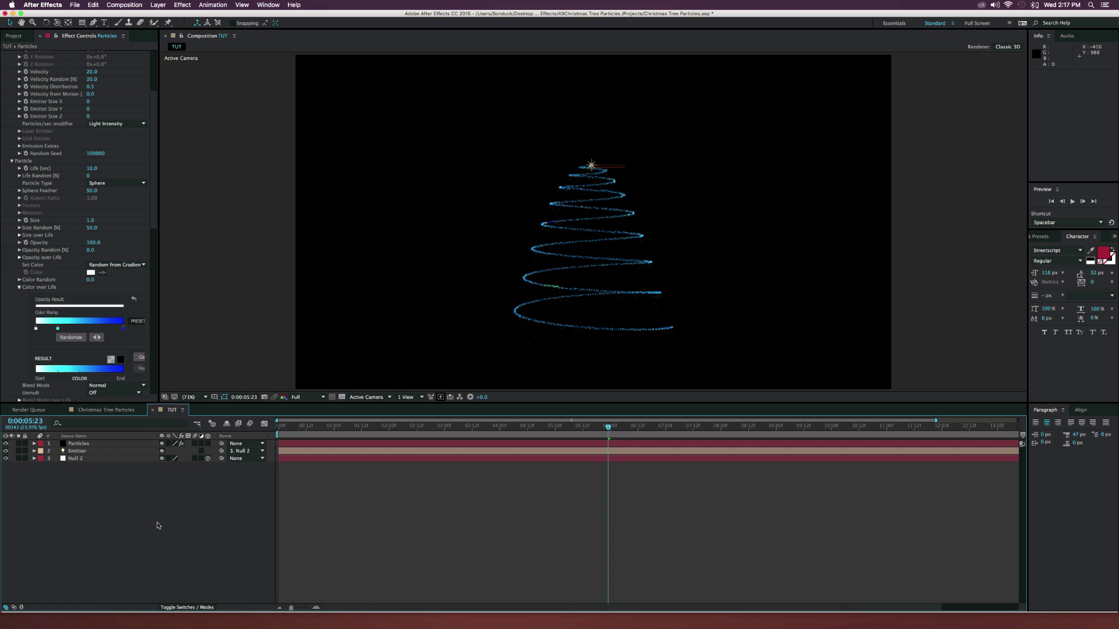
Create a new solid layer named 'Flare'.
{"action": "key", "text": "super+y"}
{"action": "type", "text": "Flare"}
{"action": "key", "text": "Return"}
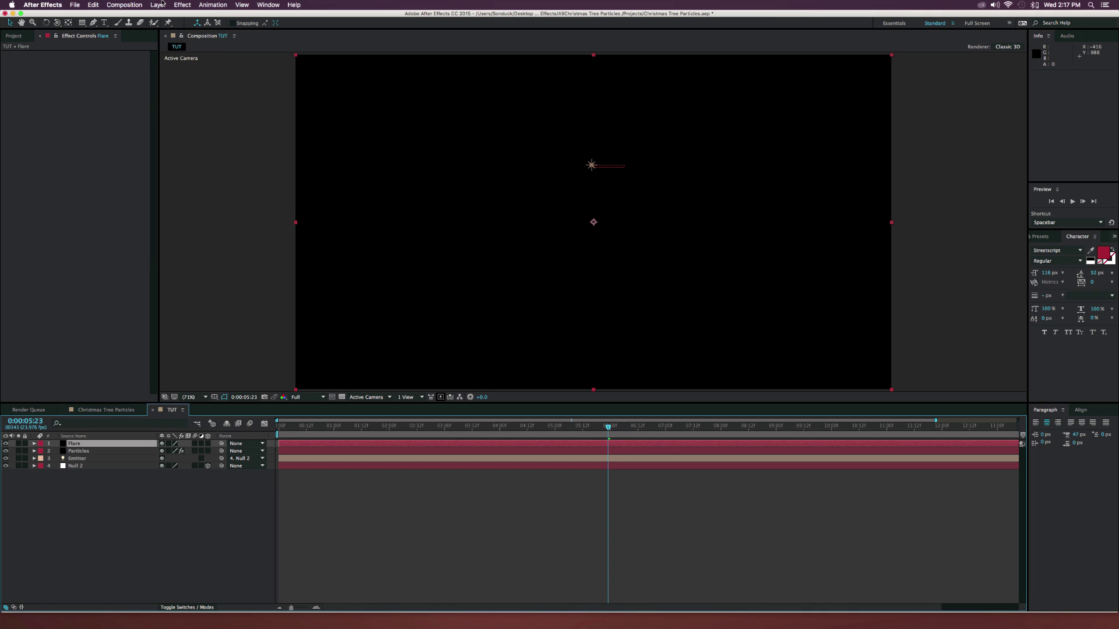
Apply Video Copilot Optical Flares to the Flare layer and choose Clear All in its Options.
{"action": "left_click", "coordinate": [182, 5]}
{"action": "mouse_move", "coordinate": [233, 245]}
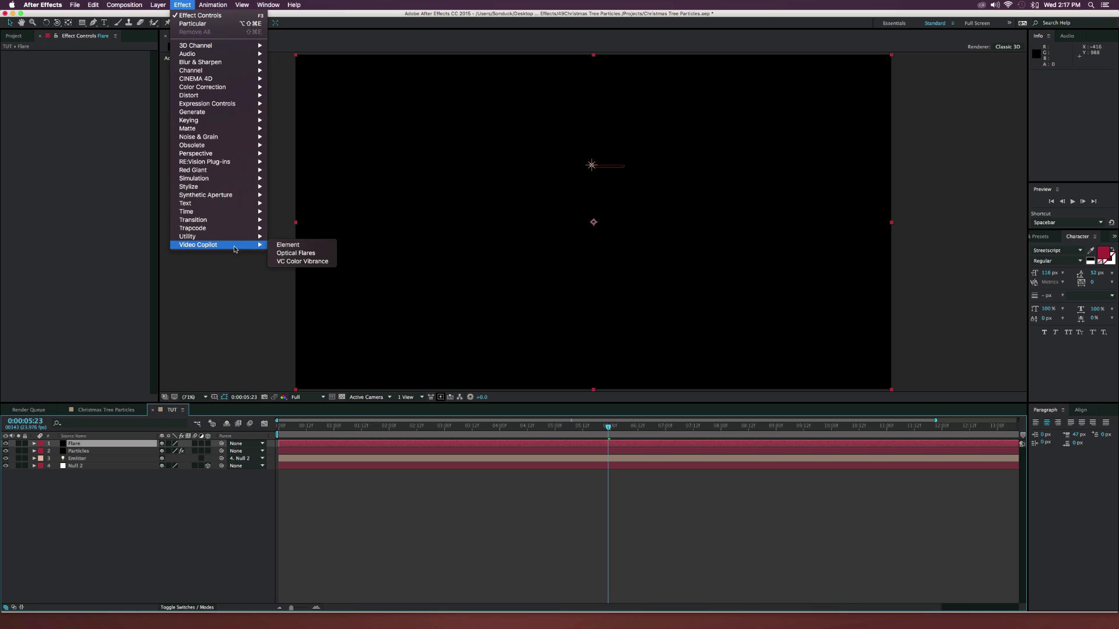
{"action": "left_click", "coordinate": [286, 252]}
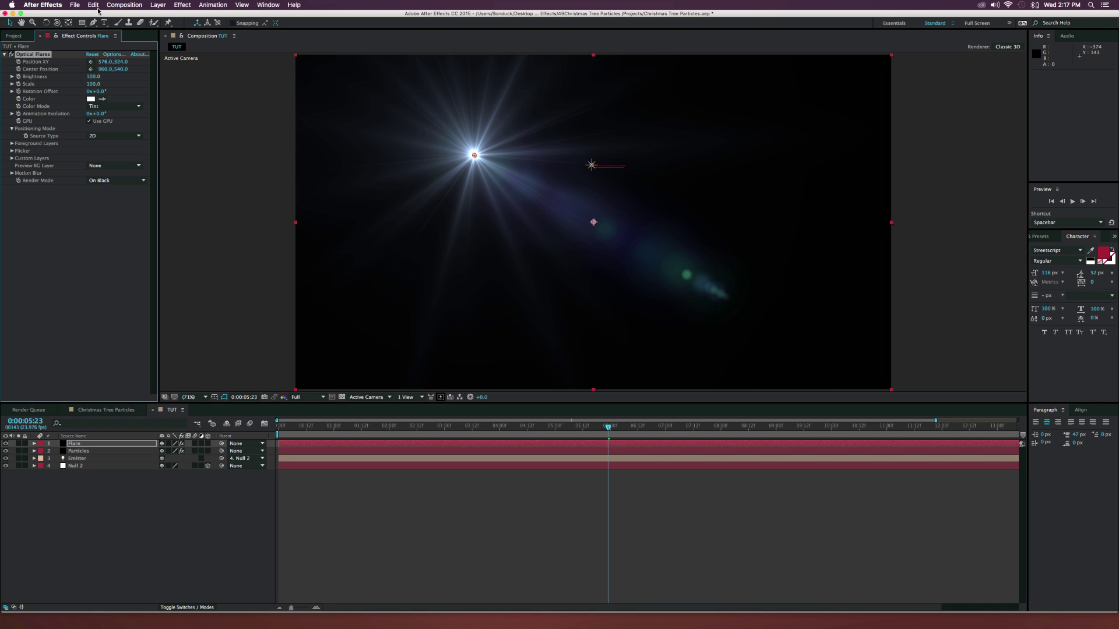
{"action": "left_click", "coordinate": [113, 55]}
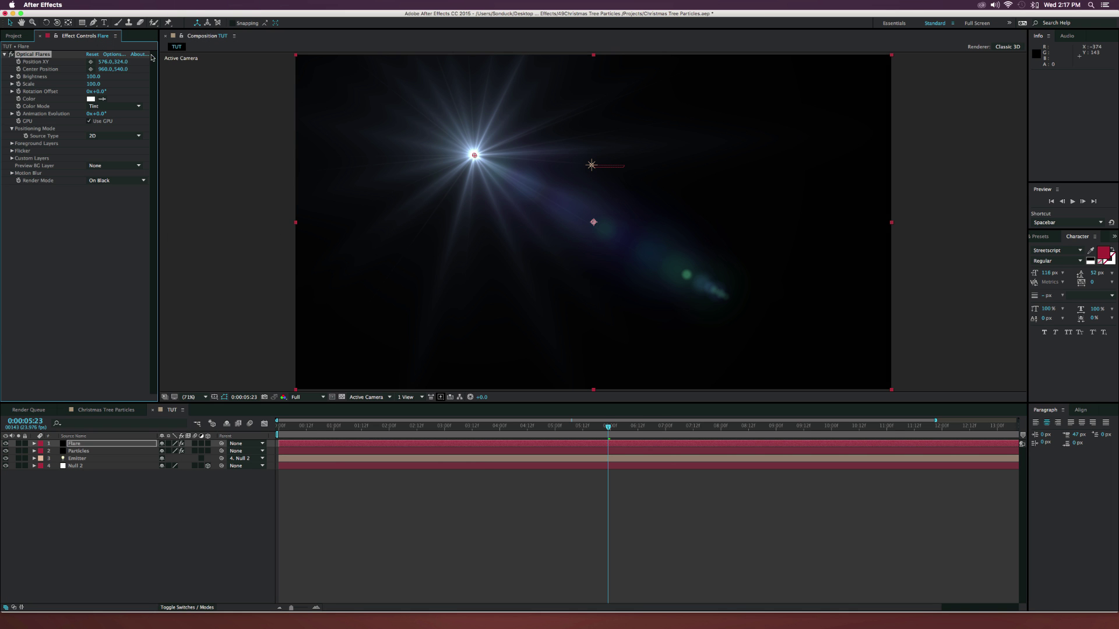
{"action": "left_click", "coordinate": [209, 40]}
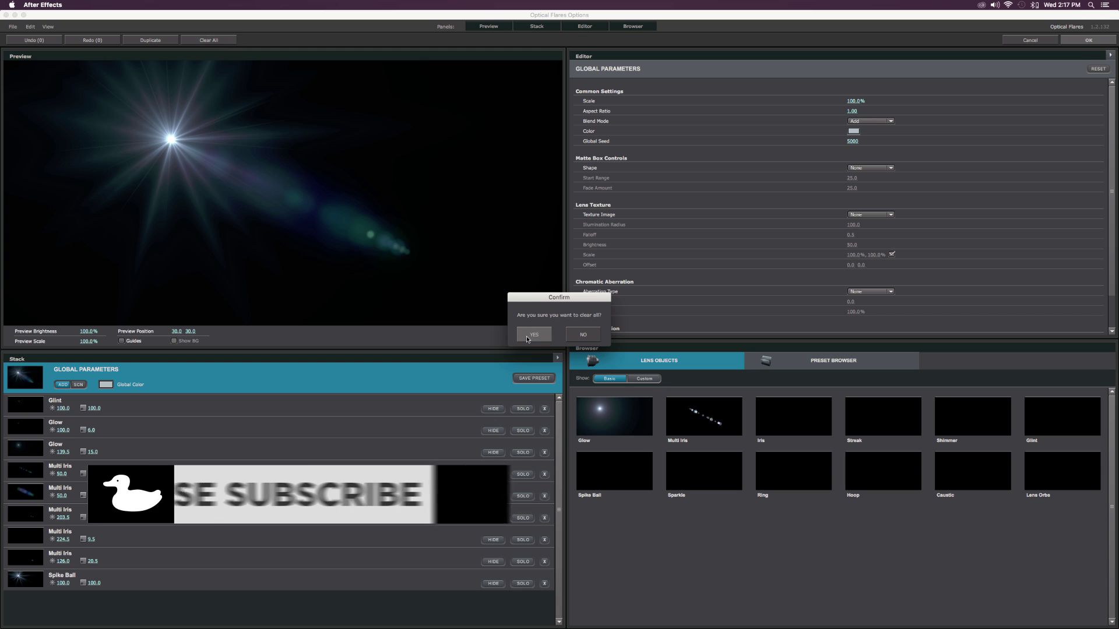
Clear the flare, add one Glow element coloured deep magenta (CF2A83), and apply the design.
{"action": "left_click", "coordinate": [534, 335]}
{"action": "left_click", "coordinate": [615, 415]}
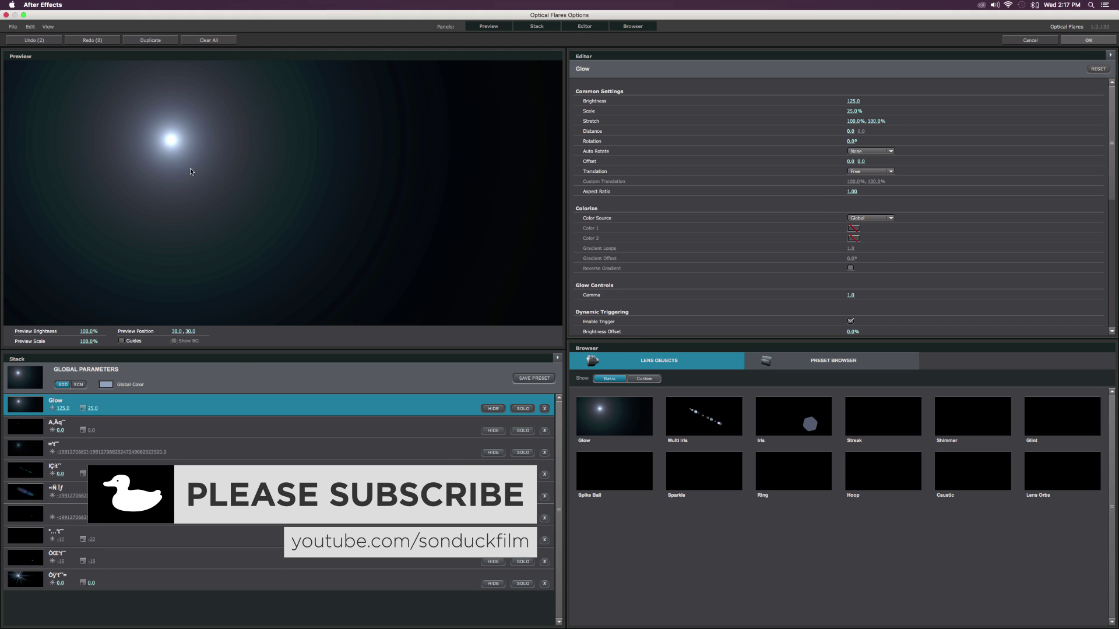
{"action": "left_click", "coordinate": [112, 385]}
{"action": "left_click_drag", "start_coordinate": [139, 365], "coordinate": [146, 341]}
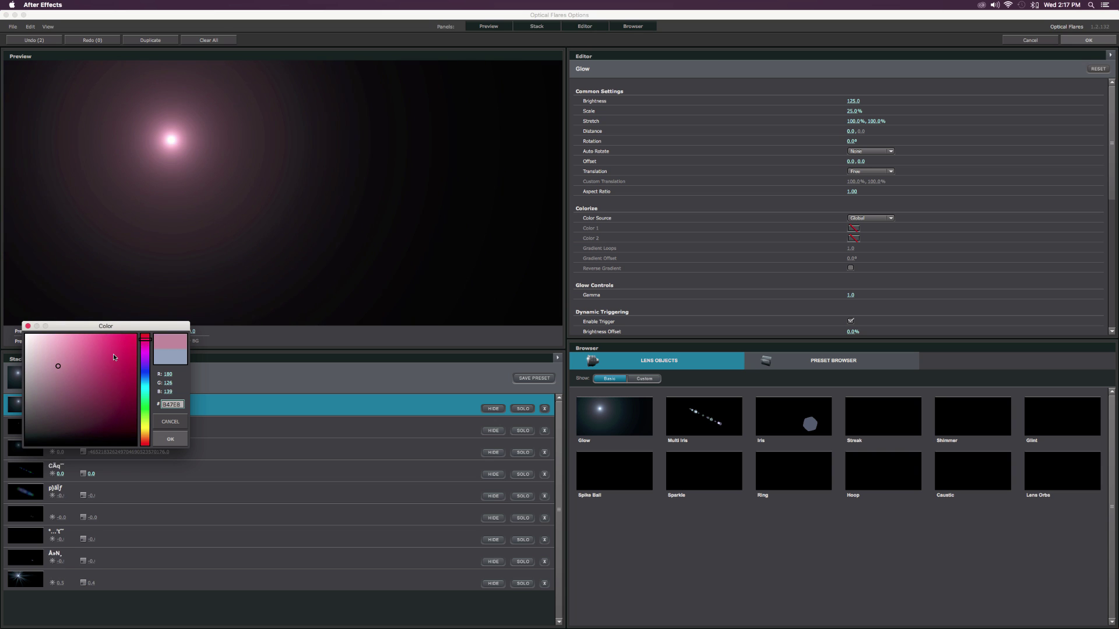
{"action": "left_click", "coordinate": [114, 355]}
{"action": "left_click", "coordinate": [144, 345]}
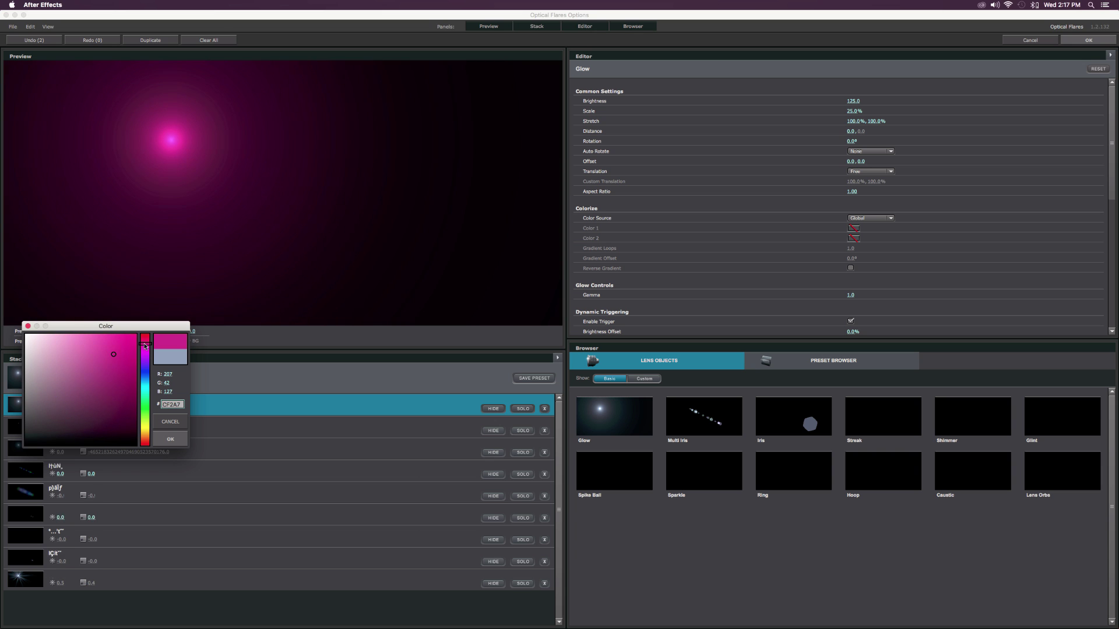
{"action": "left_click", "coordinate": [171, 439]}
{"action": "left_click", "coordinate": [1088, 40]}
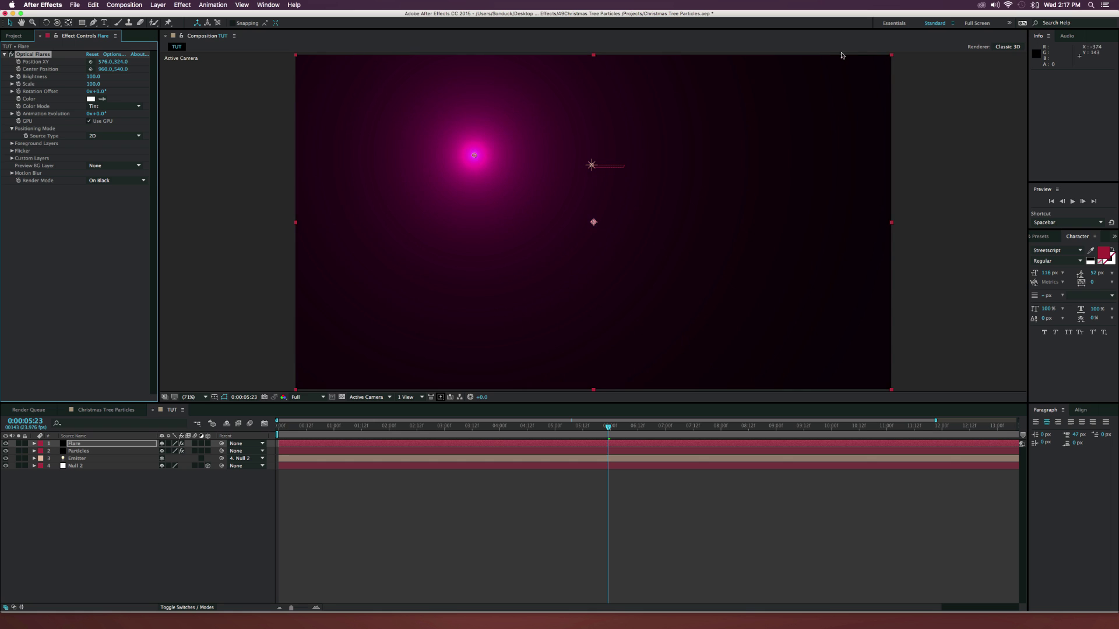
Make the flare source follow the scene light and set the Flare layer to additive blending.
{"action": "left_click", "coordinate": [114, 135]}
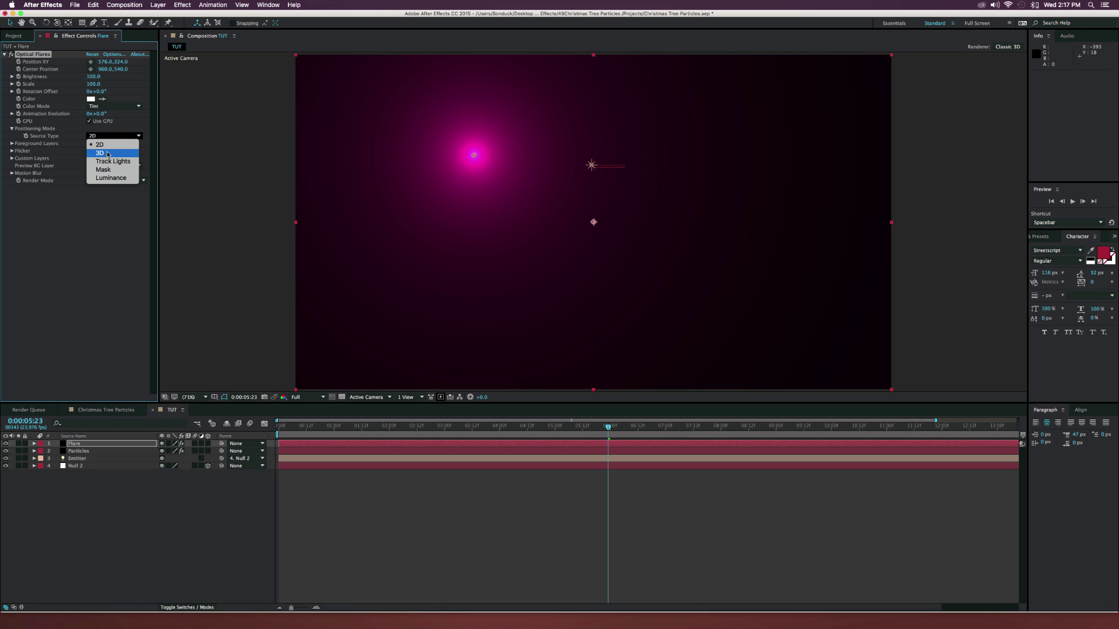
{"action": "left_click", "coordinate": [107, 162]}
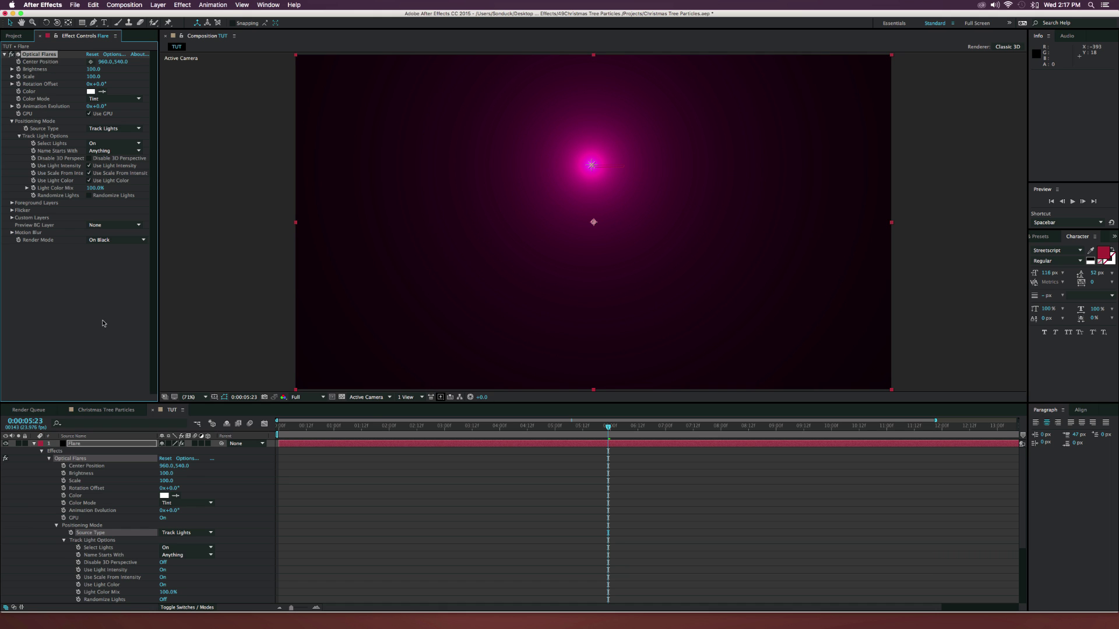
{"action": "left_click", "coordinate": [179, 608]}
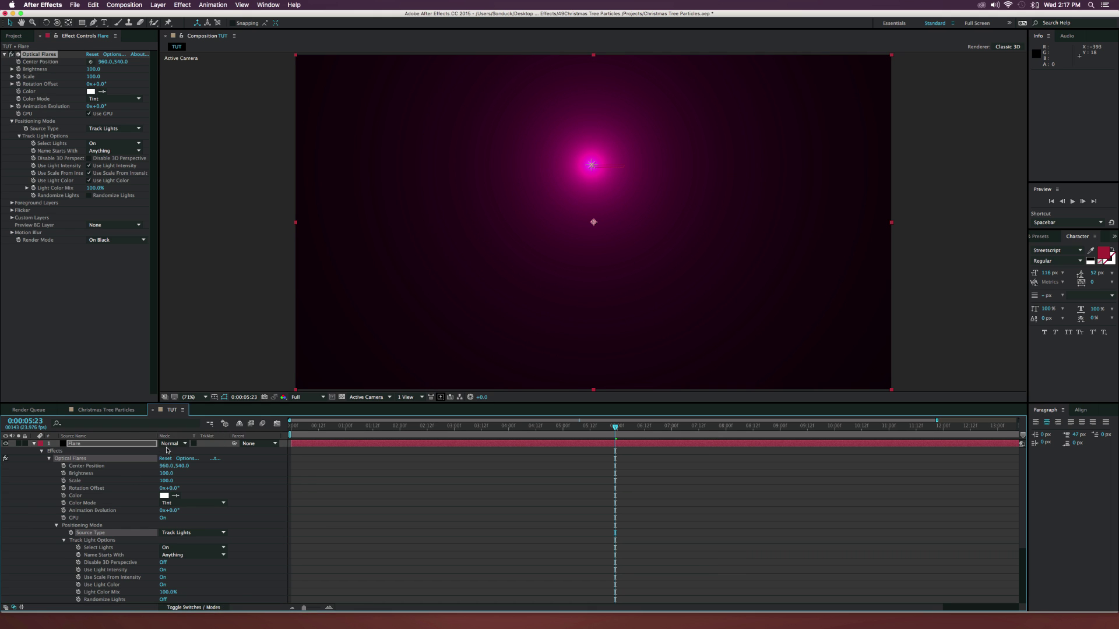
{"action": "left_click", "coordinate": [175, 444]}
{"action": "left_click", "coordinate": [176, 362]}
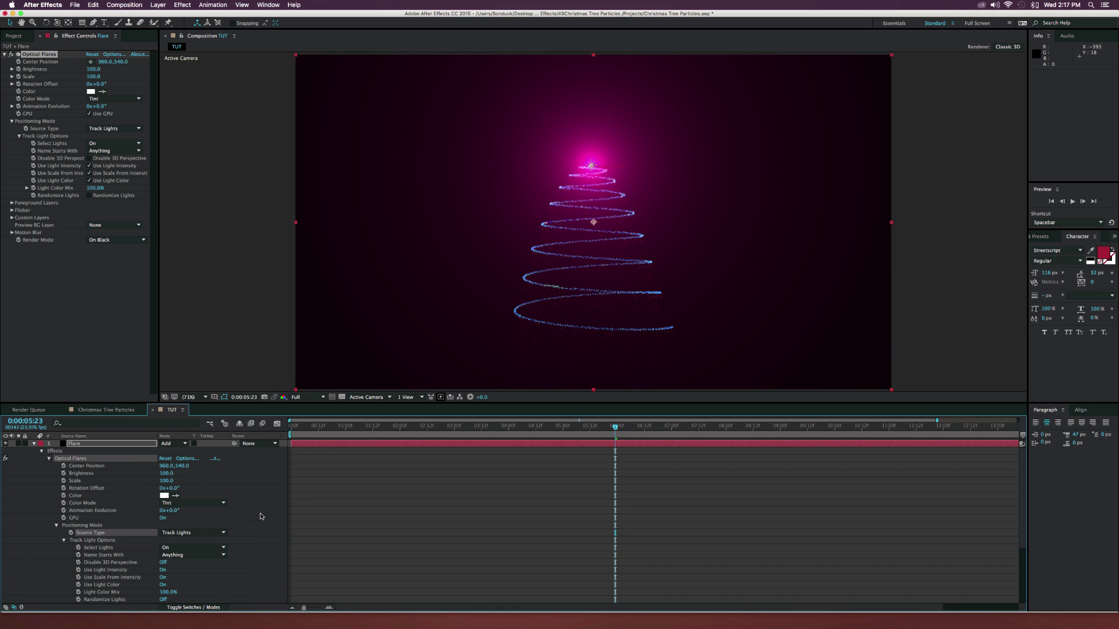
Show keyframed properties and give the flare flicker with speed 22 and amount 28.
{"action": "left_click", "coordinate": [260, 513]}
{"action": "key", "text": "u"}
{"action": "left_click_drag", "start_coordinate": [373, 435], "coordinate": [557, 434]}
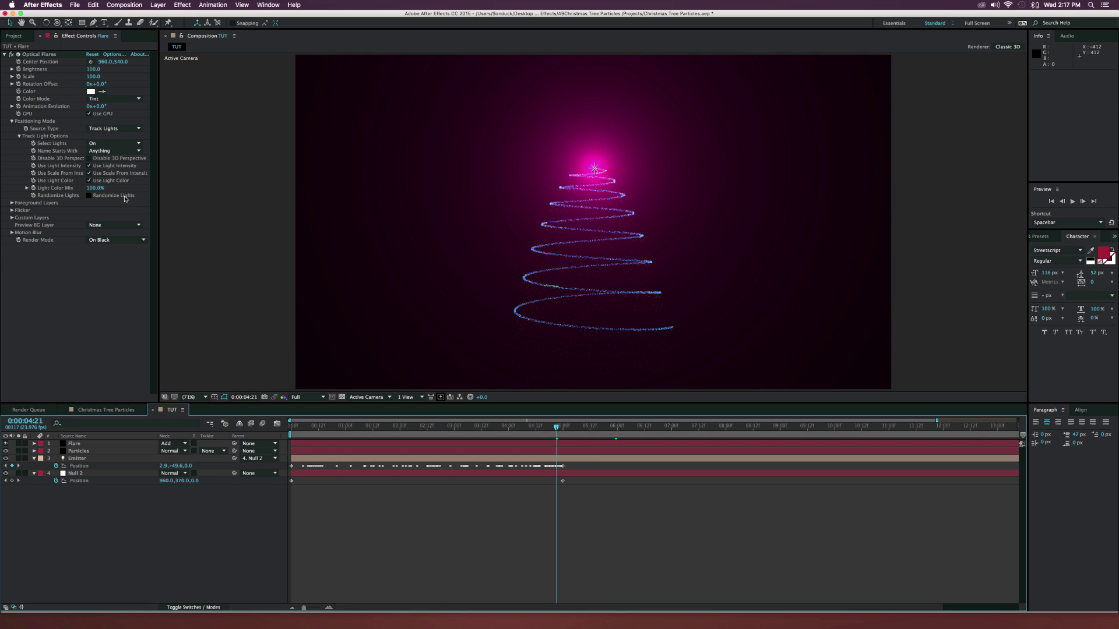
{"action": "left_click", "coordinate": [13, 211]}
{"action": "left_click_drag", "start_coordinate": [92, 225], "coordinate": [105, 232]}
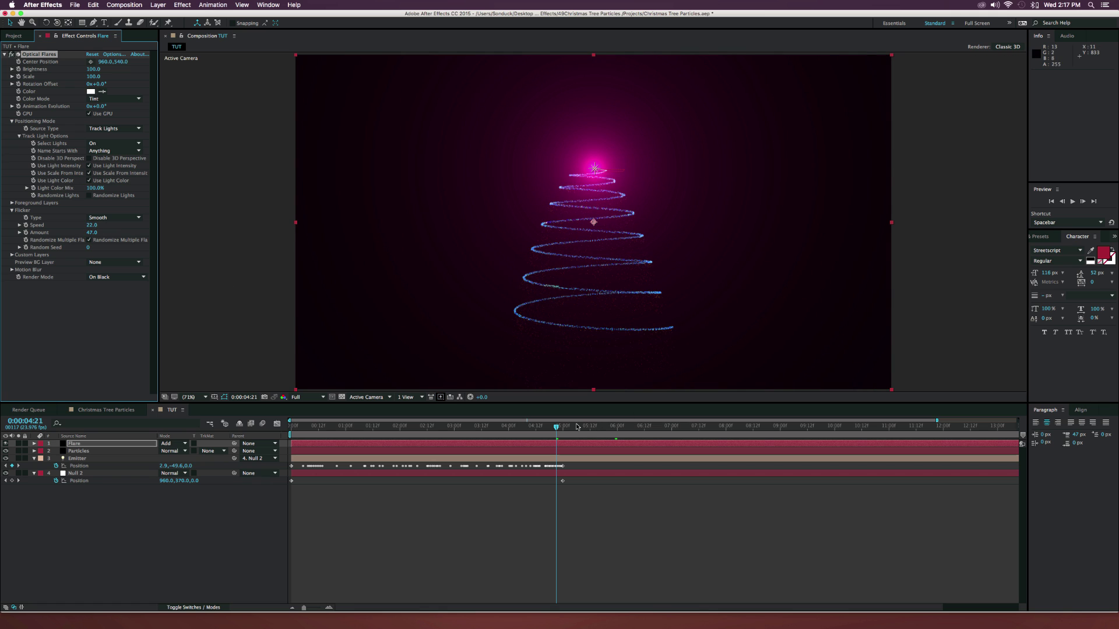
Set the flare Brightness to 80 at 0:00:04:20.
{"action": "left_click_drag", "start_coordinate": [556, 428], "coordinate": [553, 427]}
{"action": "left_click", "coordinate": [94, 73]}
{"action": "left_click", "coordinate": [93, 70]}
{"action": "type", "text": "80"}
{"action": "key", "text": "Return"}
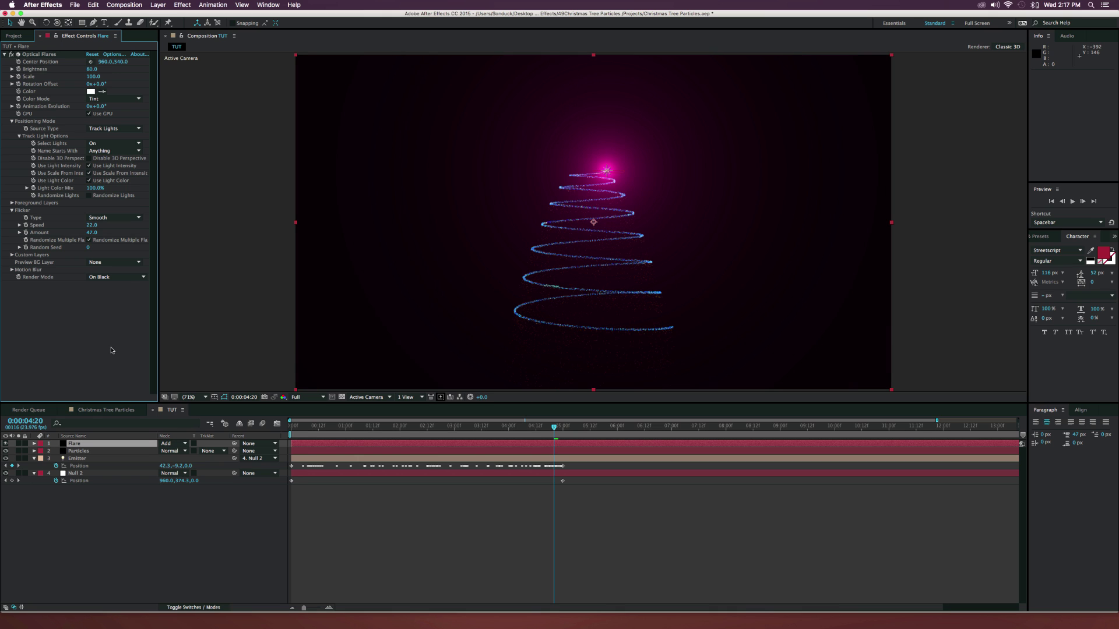
Raise the flare Brightness to 120 at 0:00:05:00 and scrub to check the flicker.
{"action": "left_click", "coordinate": [36, 54]}
{"action": "left_click", "coordinate": [563, 427]}
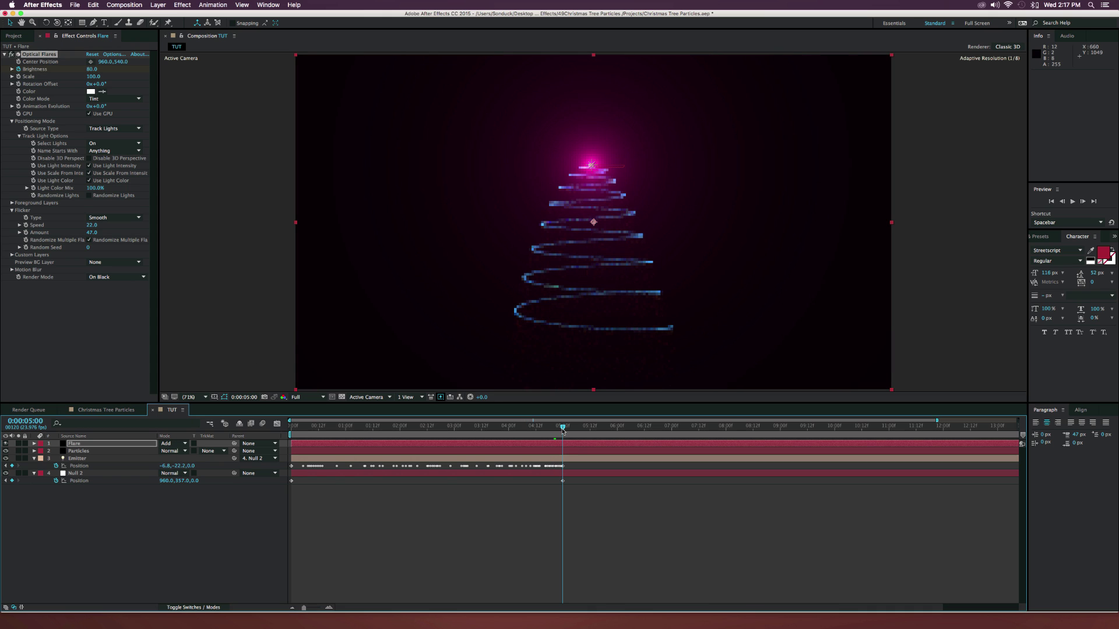
{"action": "left_click_drag", "start_coordinate": [87, 68], "coordinate": [90, 69]}
{"action": "mouse_move", "coordinate": [559, 435]}
{"action": "left_mouse_down"}
{"action": "mouse_move", "coordinate": [523, 435]}
{"action": "mouse_move", "coordinate": [563, 434]}
{"action": "left_mouse_up"}
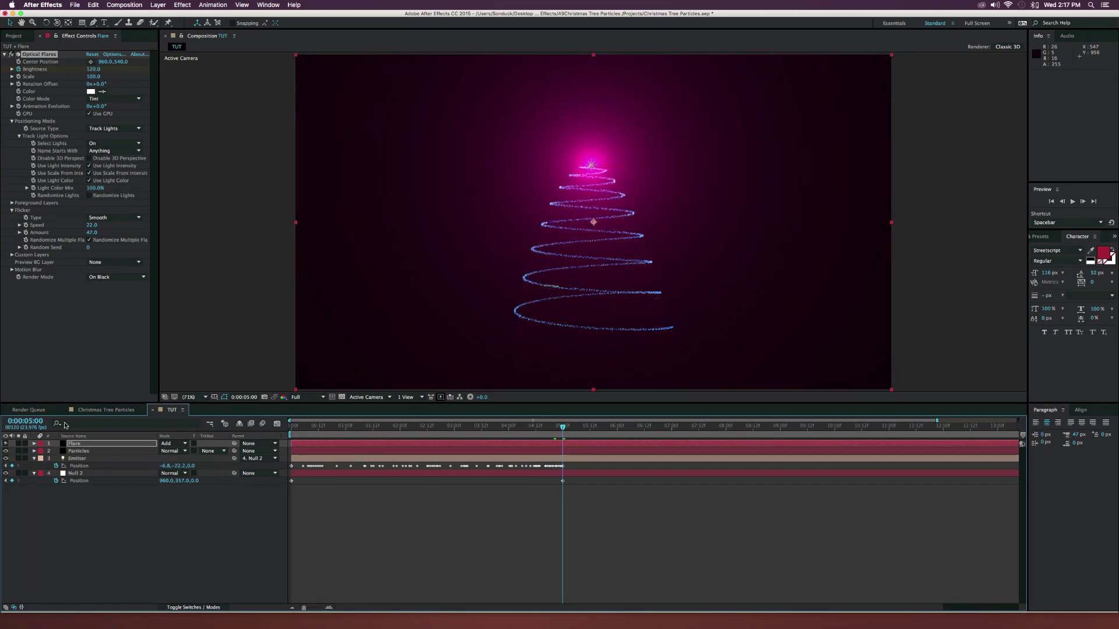
{"action": "left_click", "coordinate": [131, 551]}
{"action": "left_click", "coordinate": [157, 5]}
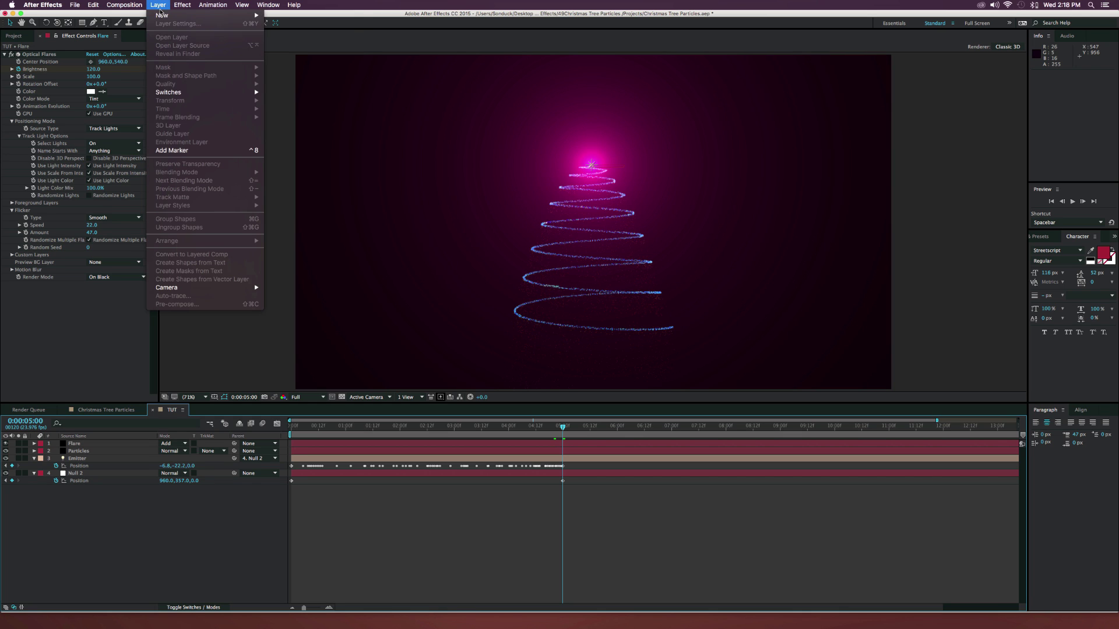
Add a two-node Camera 1 with the 50mm preset, test an orbit, undo it, and return to the start.
{"action": "mouse_move", "coordinate": [166, 15]}
{"action": "left_click", "coordinate": [295, 43]}
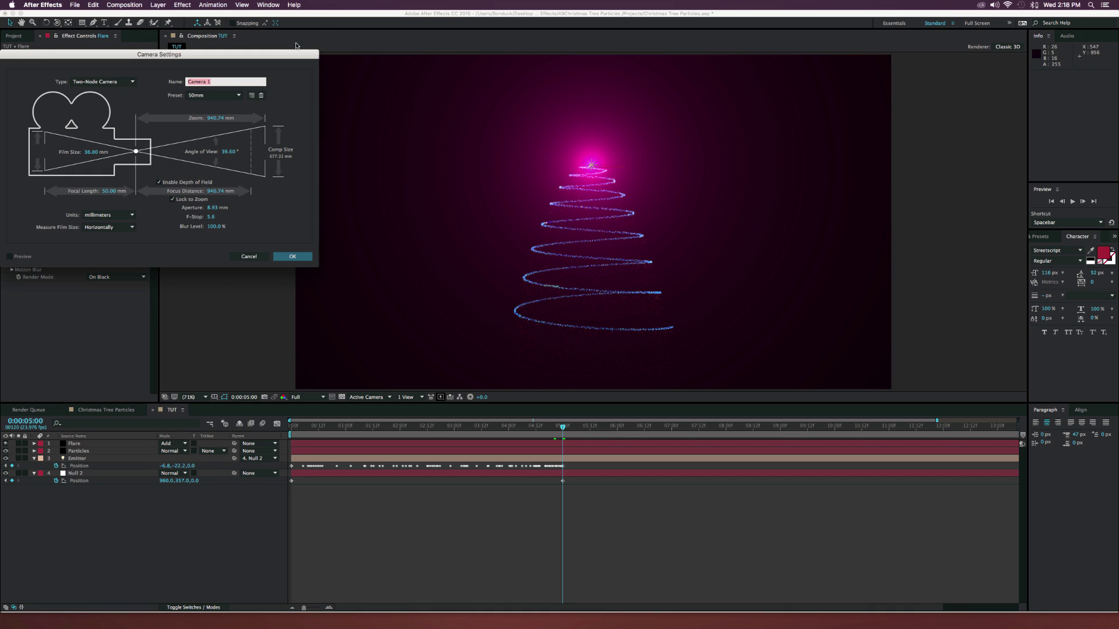
{"action": "key", "text": "Return"}
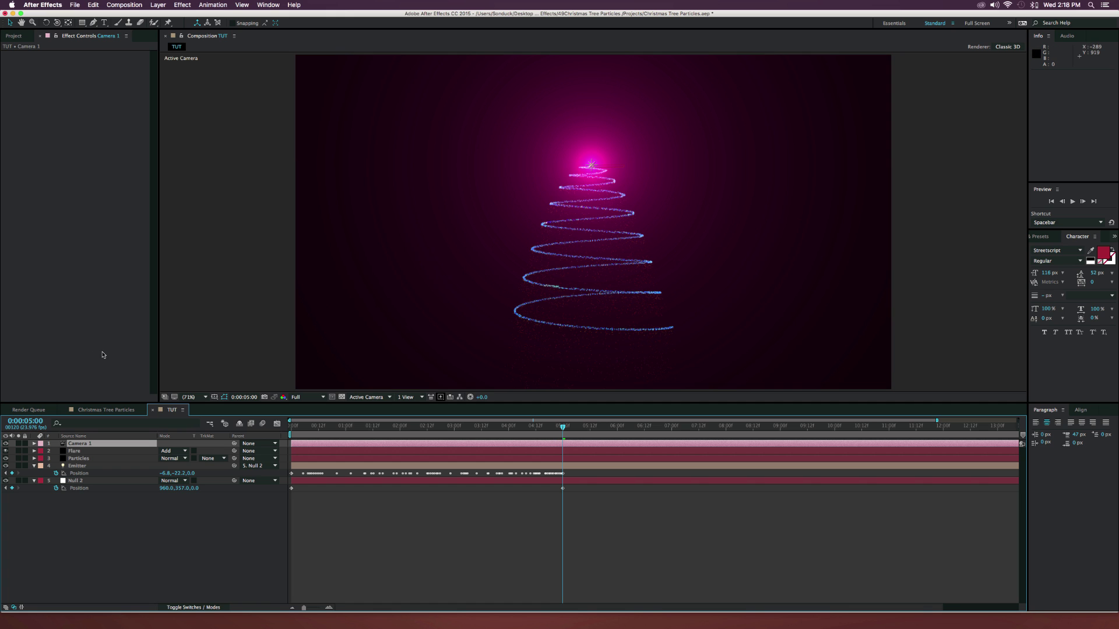
{"action": "key", "text": "c"}
{"action": "left_click_drag", "start_coordinate": [662, 252], "coordinate": [614, 252]}
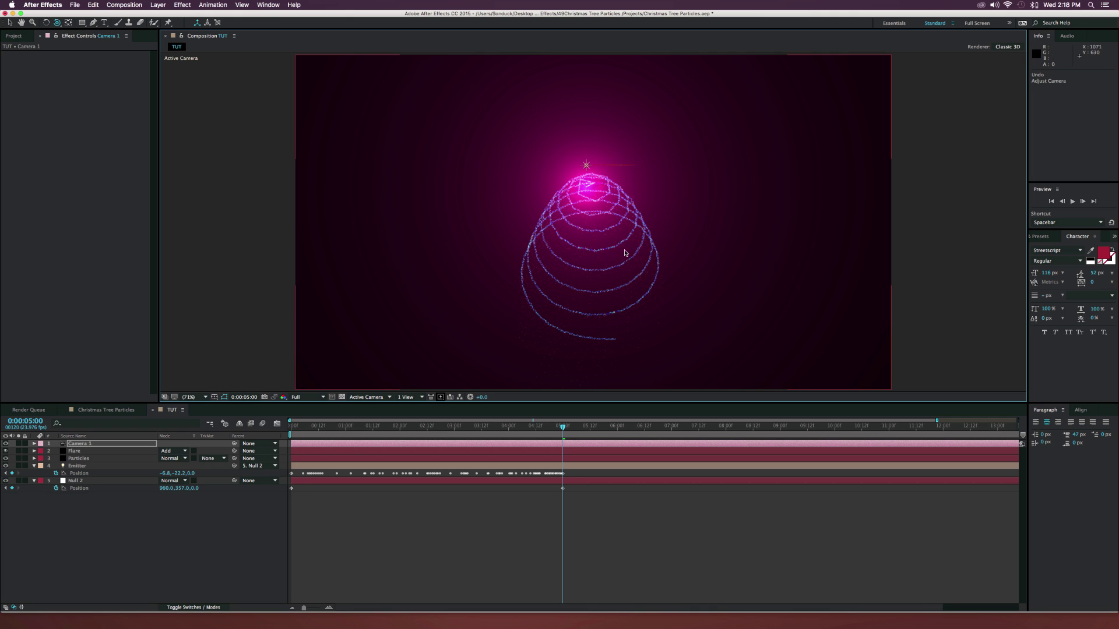
{"action": "key", "text": "super+z"}
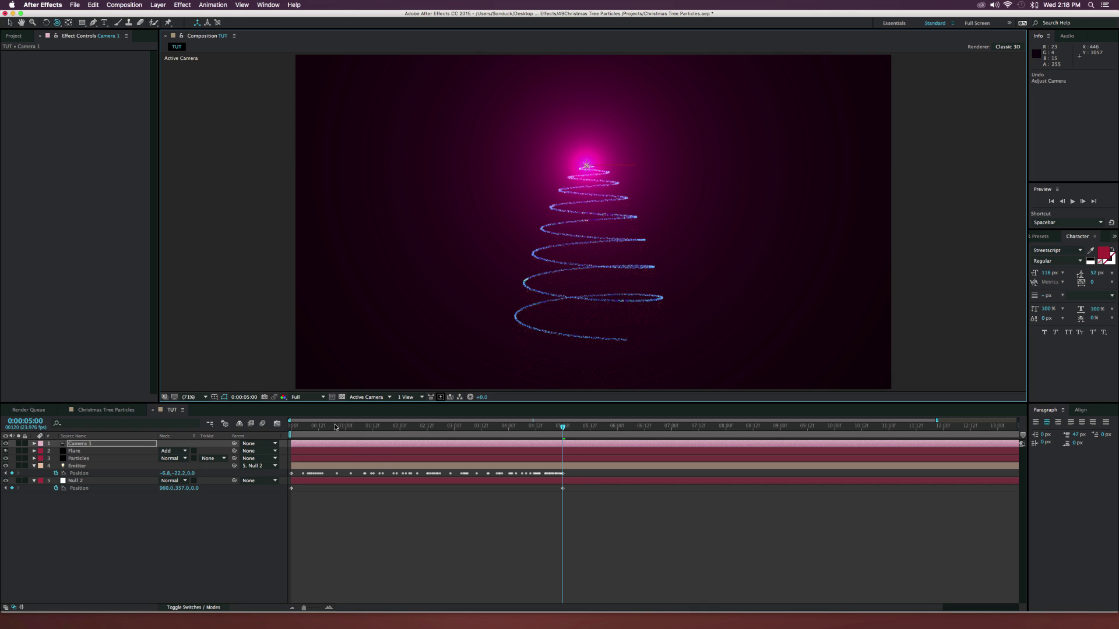
{"action": "key", "text": "Home"}
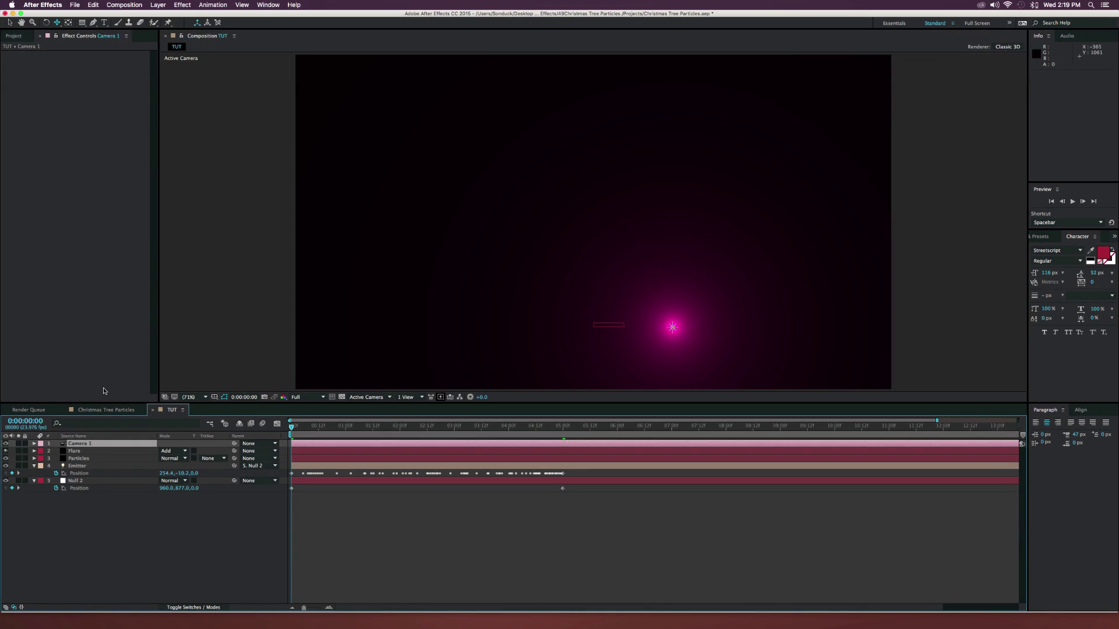
Keyframe Camera 1's Point of Interest and Position, shifting the keyframes to around five seconds.
{"action": "left_click", "coordinate": [33, 444]}
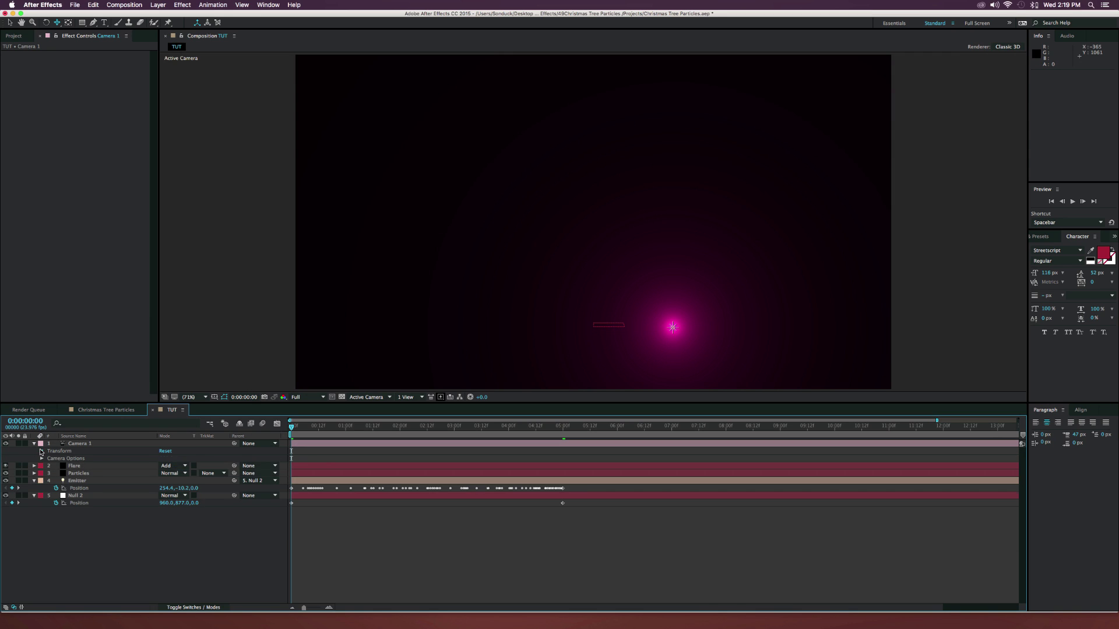
{"action": "left_click", "coordinate": [41, 451]}
{"action": "left_click", "coordinate": [56, 458]}
{"action": "left_click", "coordinate": [56, 466]}
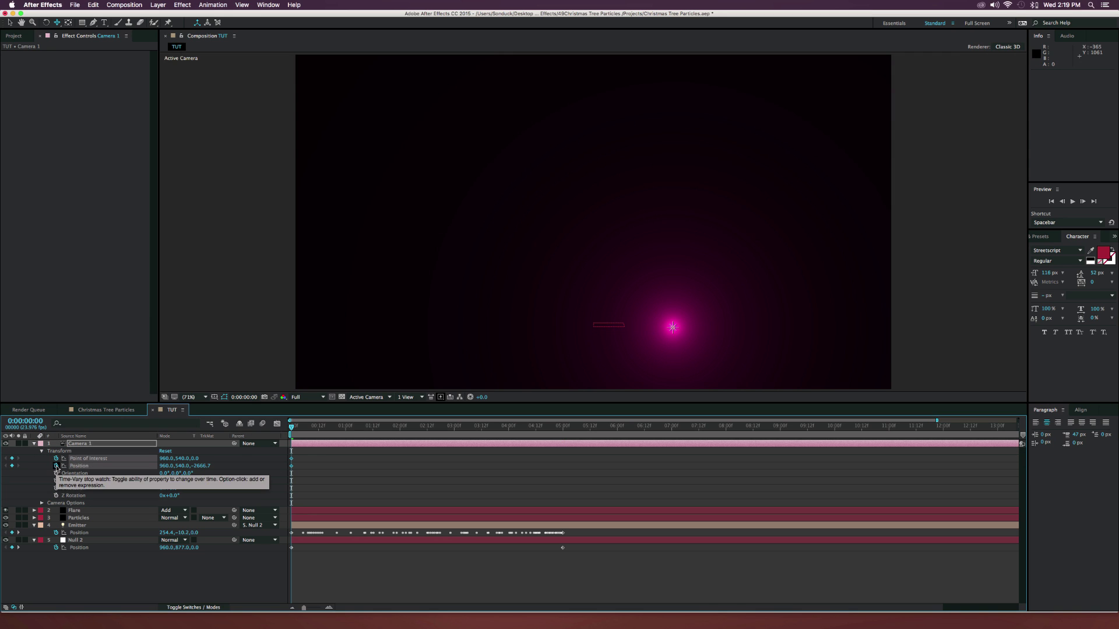
{"action": "mouse_move", "coordinate": [289, 462]}
{"action": "left_mouse_down"}
{"action": "mouse_move", "coordinate": [337, 464]}
{"action": "mouse_move", "coordinate": [291, 468]}
{"action": "mouse_move", "coordinate": [307, 463]}
{"action": "left_mouse_up"}
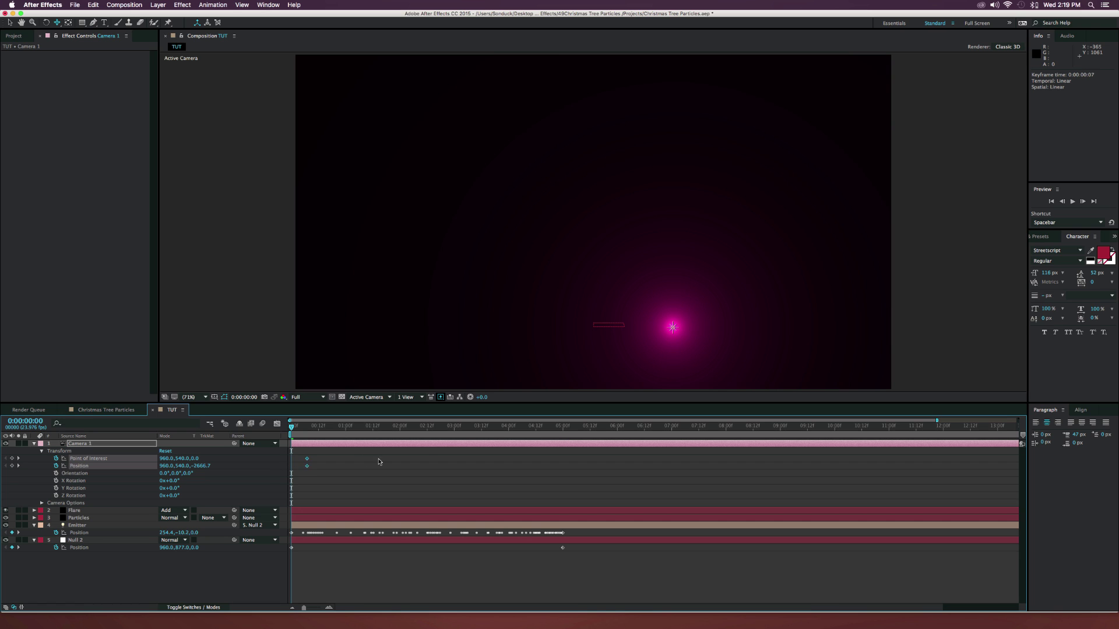
{"action": "left_click_drag", "start_coordinate": [567, 465], "coordinate": [570, 465]}
{"action": "left_click", "coordinate": [425, 507]}
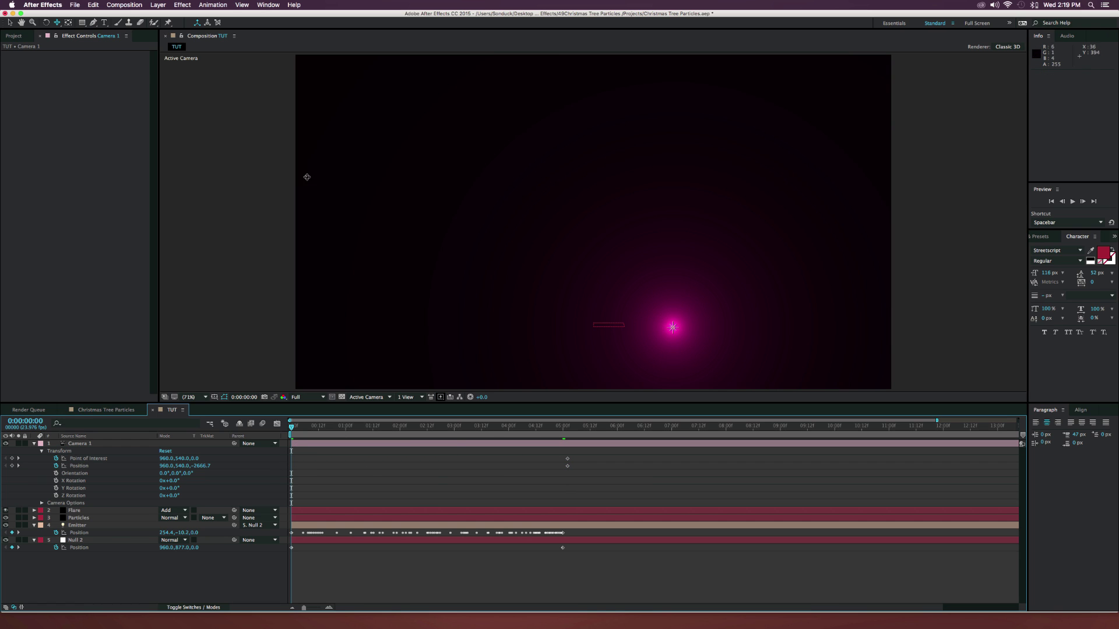
Track and dolly the camera close onto the star glow, orbiting for the opening and five-second views.
{"action": "left_click_drag", "start_coordinate": [57, 23], "coordinate": [76, 43]}
{"action": "left_click_drag", "start_coordinate": [690, 302], "coordinate": [686, 227]}
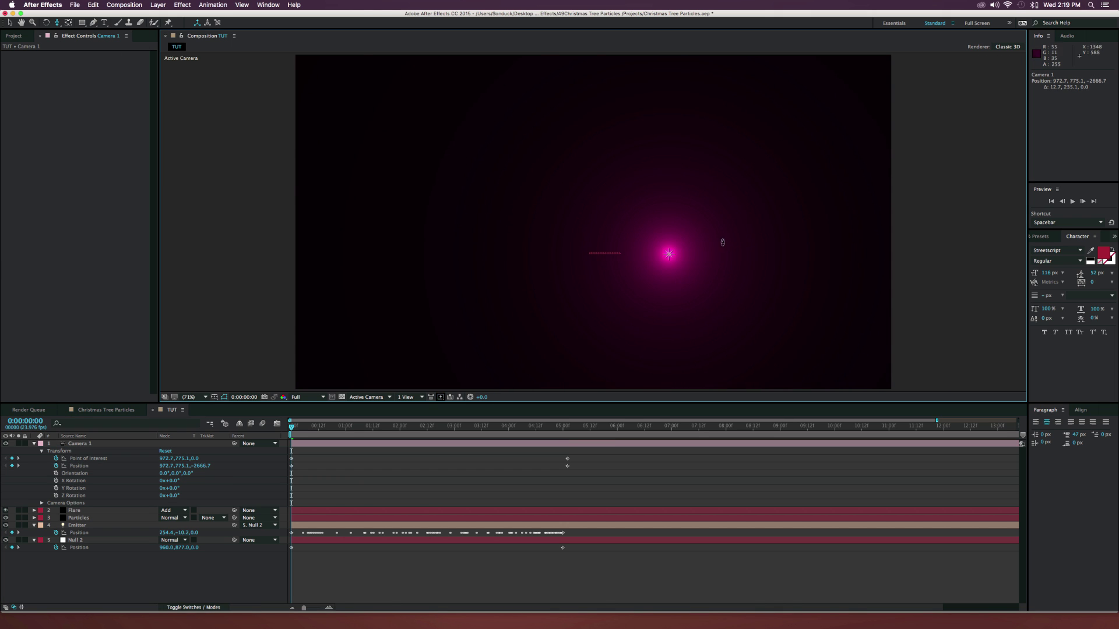
{"action": "left_click_drag", "start_coordinate": [704, 272], "coordinate": [710, 185]}
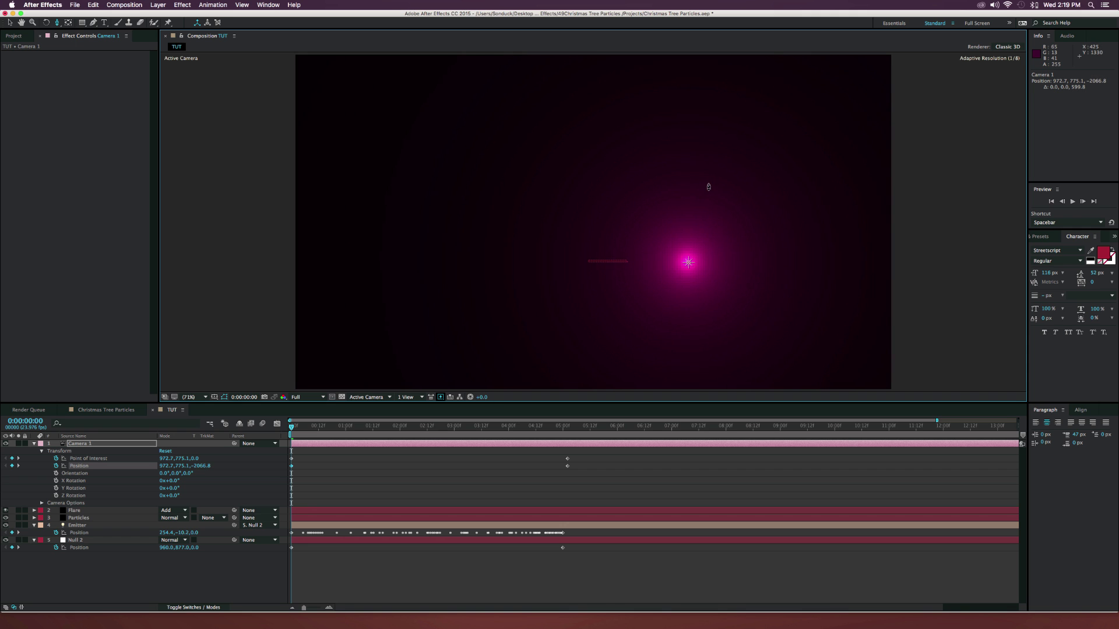
{"action": "mouse_move", "coordinate": [294, 426]}
{"action": "left_mouse_down"}
{"action": "mouse_move", "coordinate": [574, 438]}
{"action": "mouse_move", "coordinate": [300, 436]}
{"action": "mouse_move", "coordinate": [565, 443]}
{"action": "mouse_move", "coordinate": [260, 447]}
{"action": "left_mouse_up"}
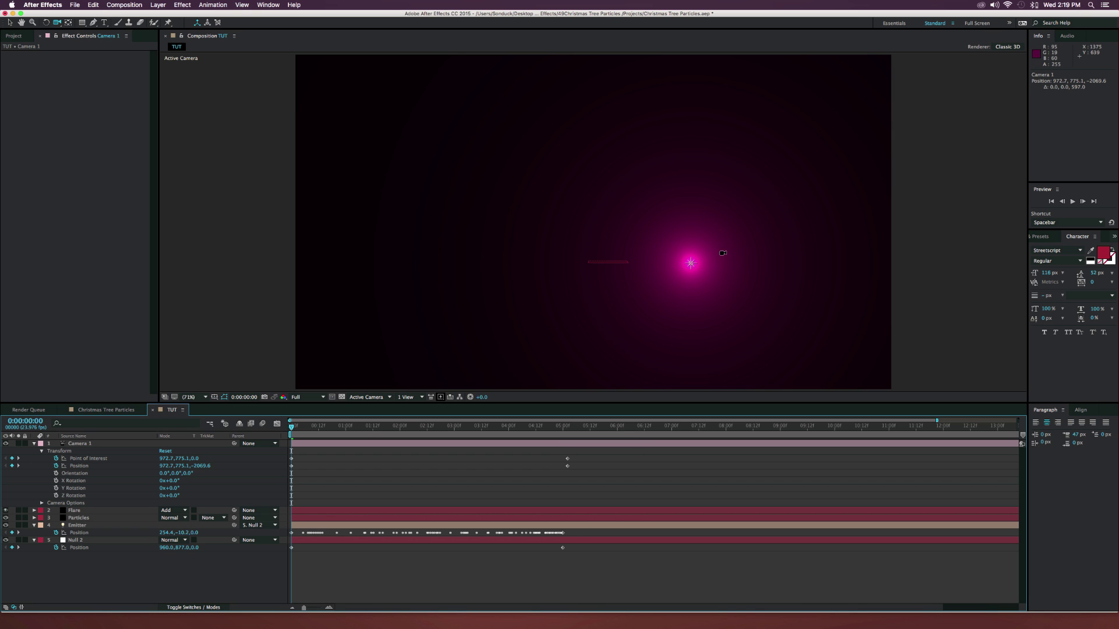
{"action": "left_click_drag", "start_coordinate": [712, 253], "coordinate": [708, 255]}
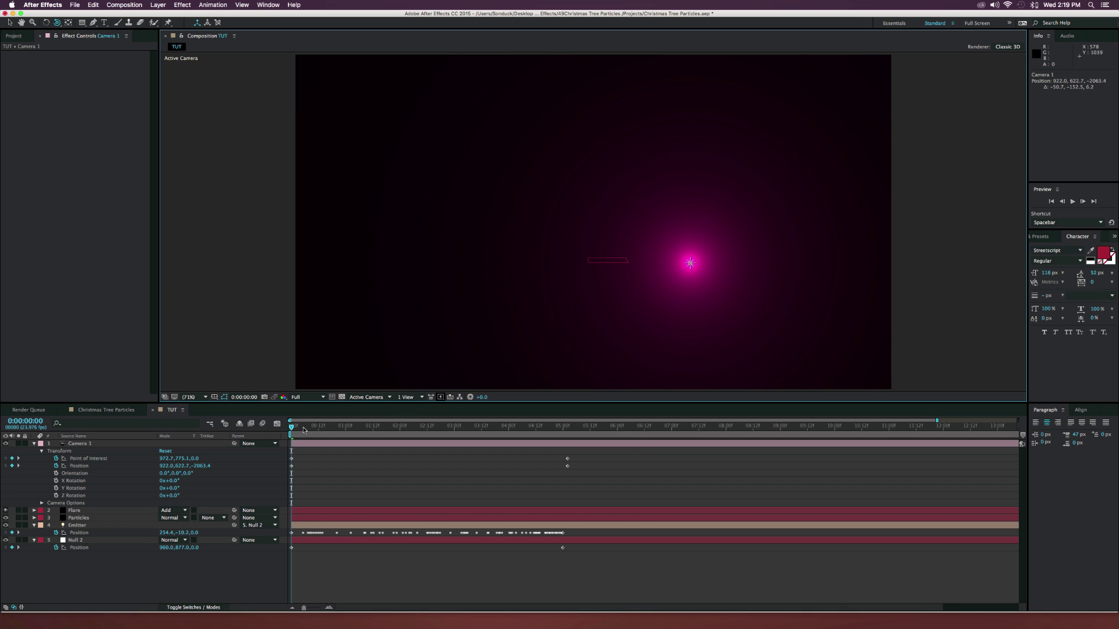
{"action": "left_click_drag", "start_coordinate": [291, 427], "coordinate": [567, 436]}
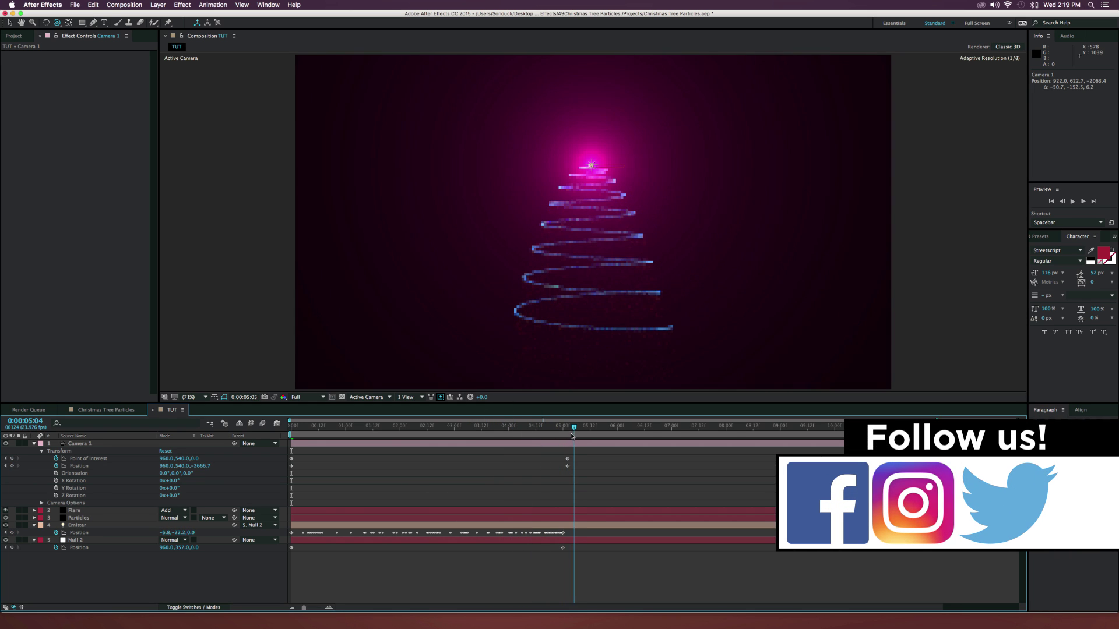
{"action": "left_click_drag", "start_coordinate": [621, 267], "coordinate": [637, 269]}
{"action": "mouse_move", "coordinate": [567, 435]}
{"action": "left_mouse_down"}
{"action": "mouse_move", "coordinate": [372, 434]}
{"action": "mouse_move", "coordinate": [562, 434]}
{"action": "left_mouse_up"}
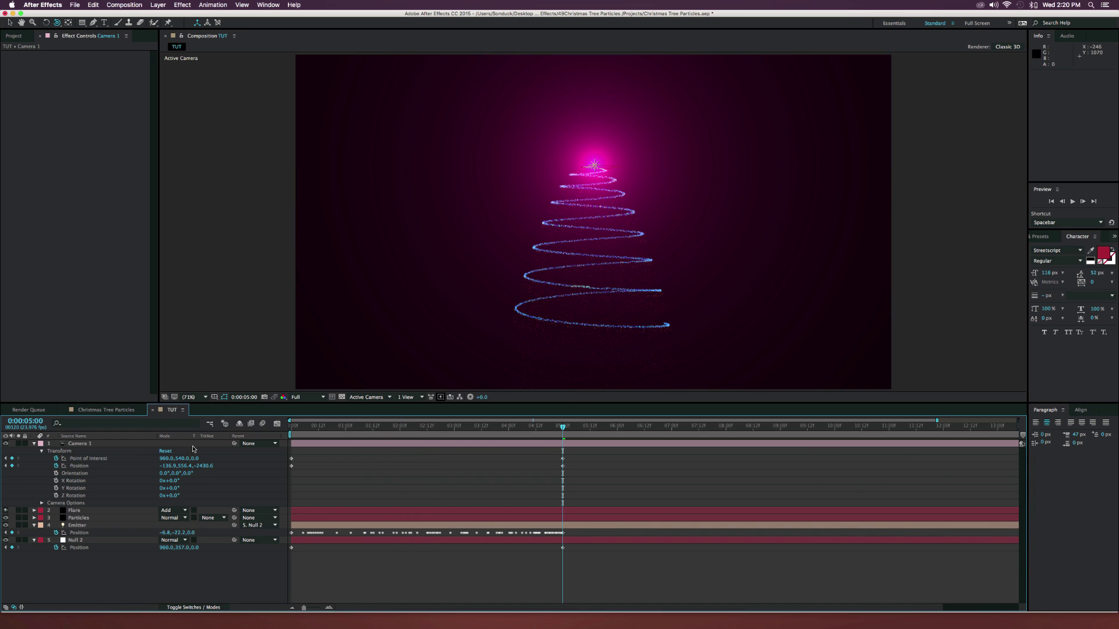
Raise Null 2's Y Position from 358 to 258, then preview the rendered TUT.mov.
{"action": "left_click", "coordinate": [81, 543]}
{"action": "left_click_drag", "start_coordinate": [180, 549], "coordinate": [143, 541]}
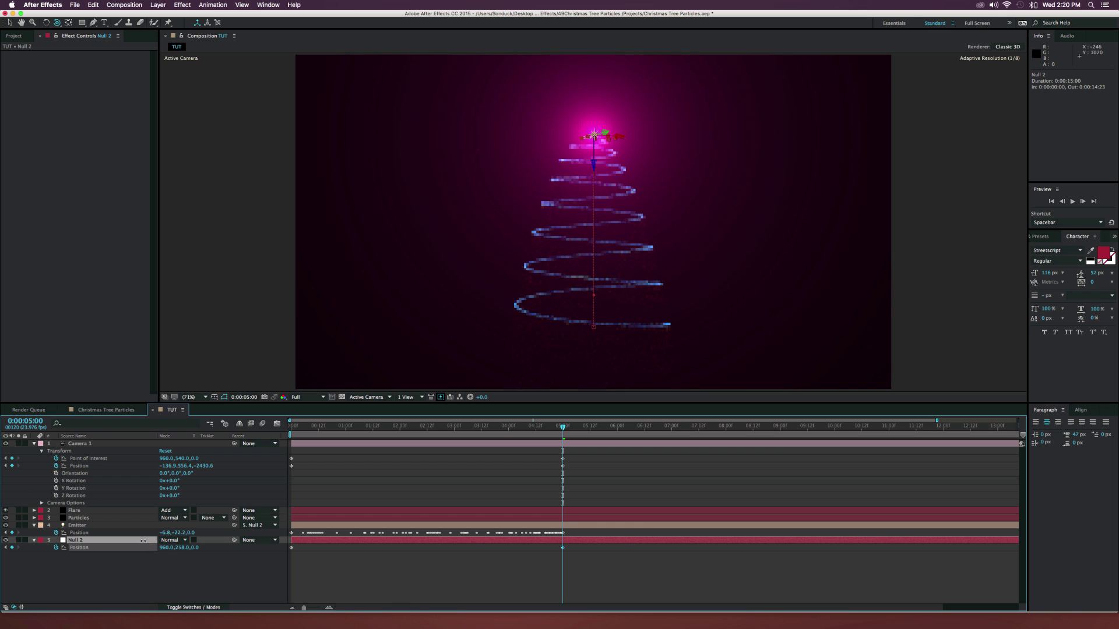
{"action": "left_click", "coordinate": [289, 548]}
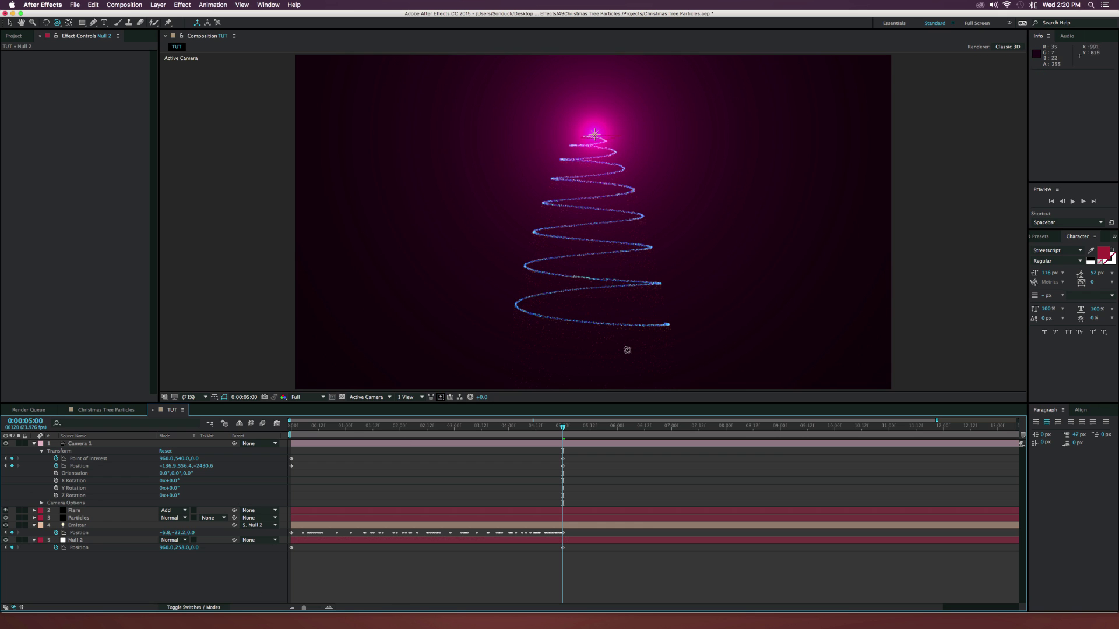
{"action": "left_click_drag", "start_coordinate": [565, 429], "coordinate": [282, 438]}
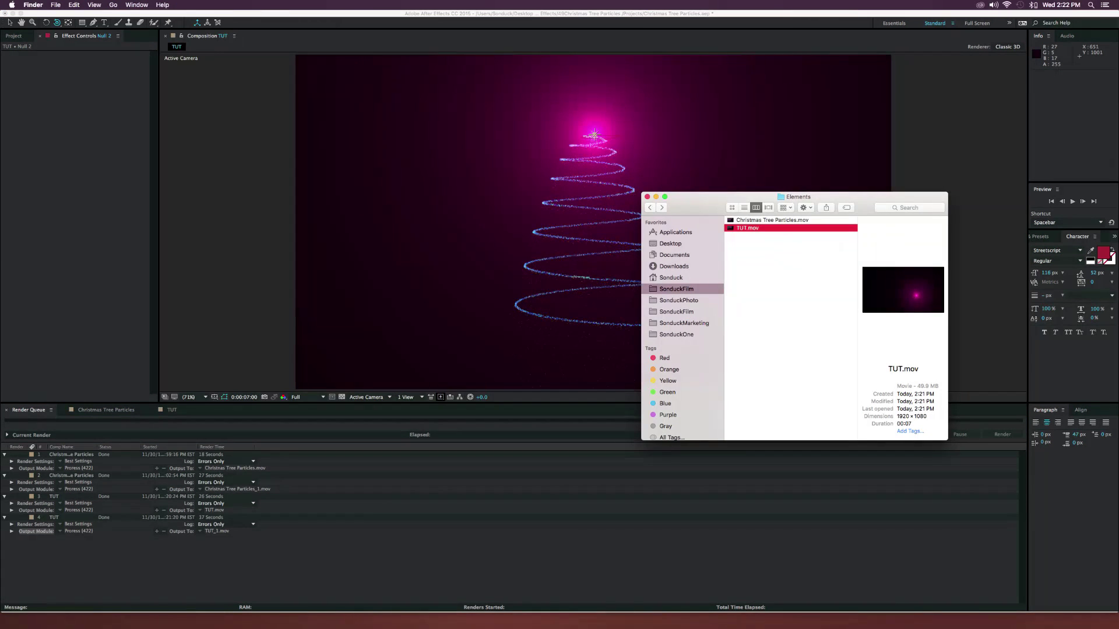
{"action": "key", "text": "space"}
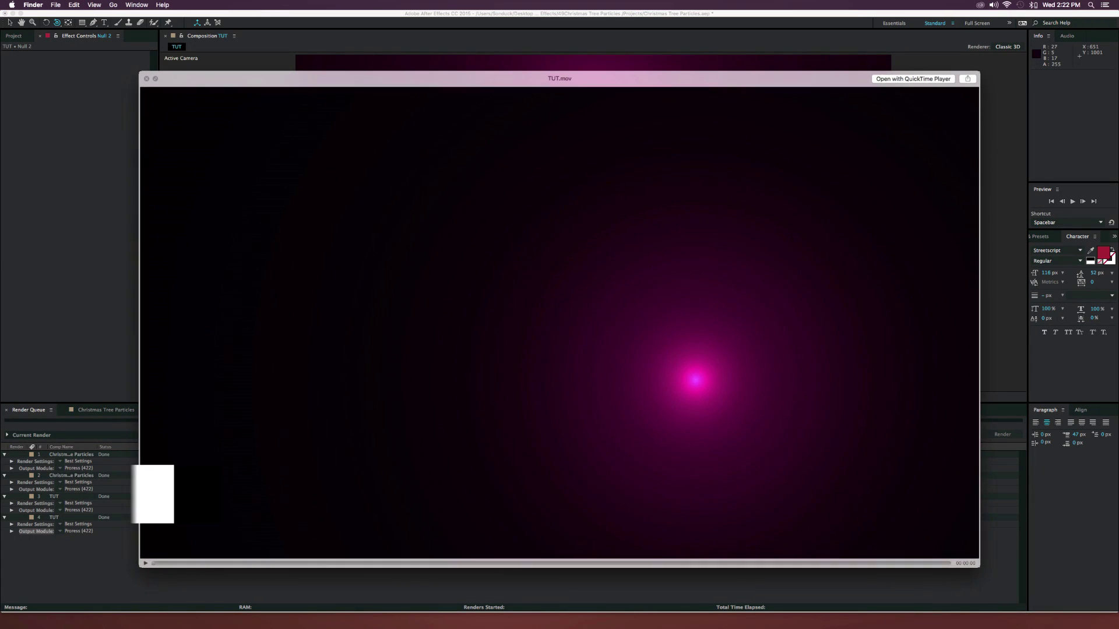